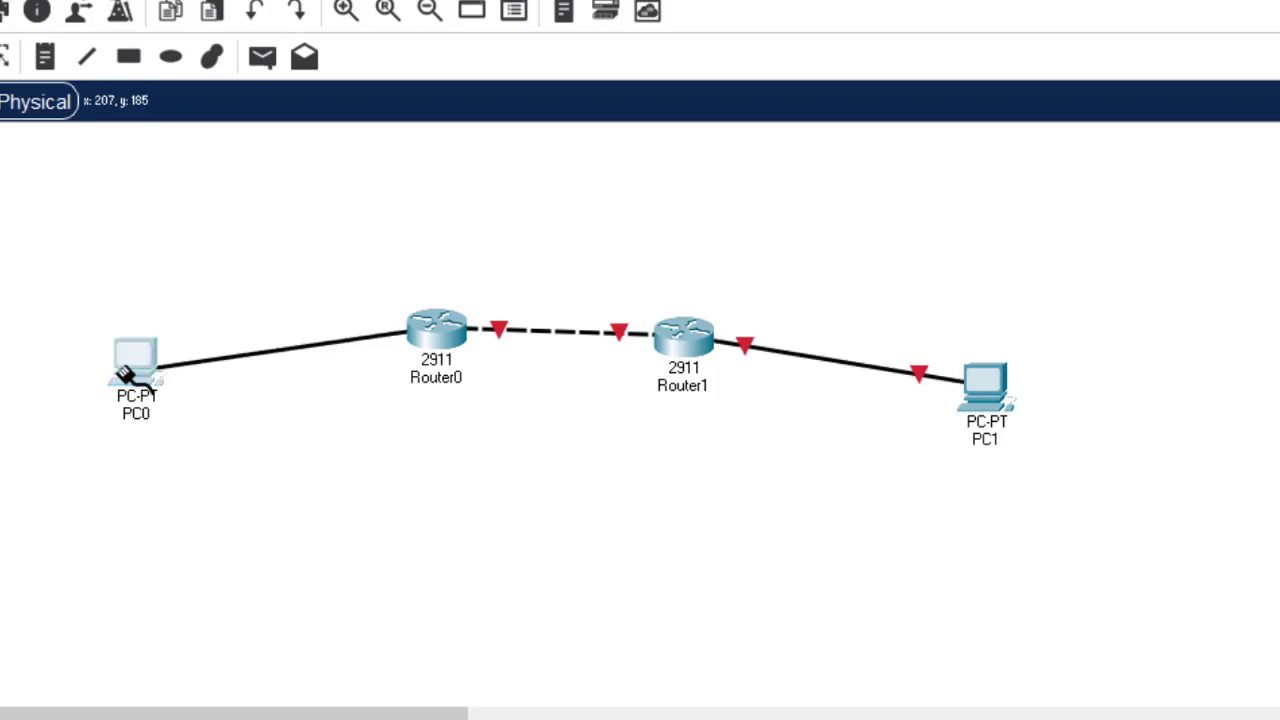
- Cable PC0's FastEthernet0 port to Router0
left_click(128, 373)
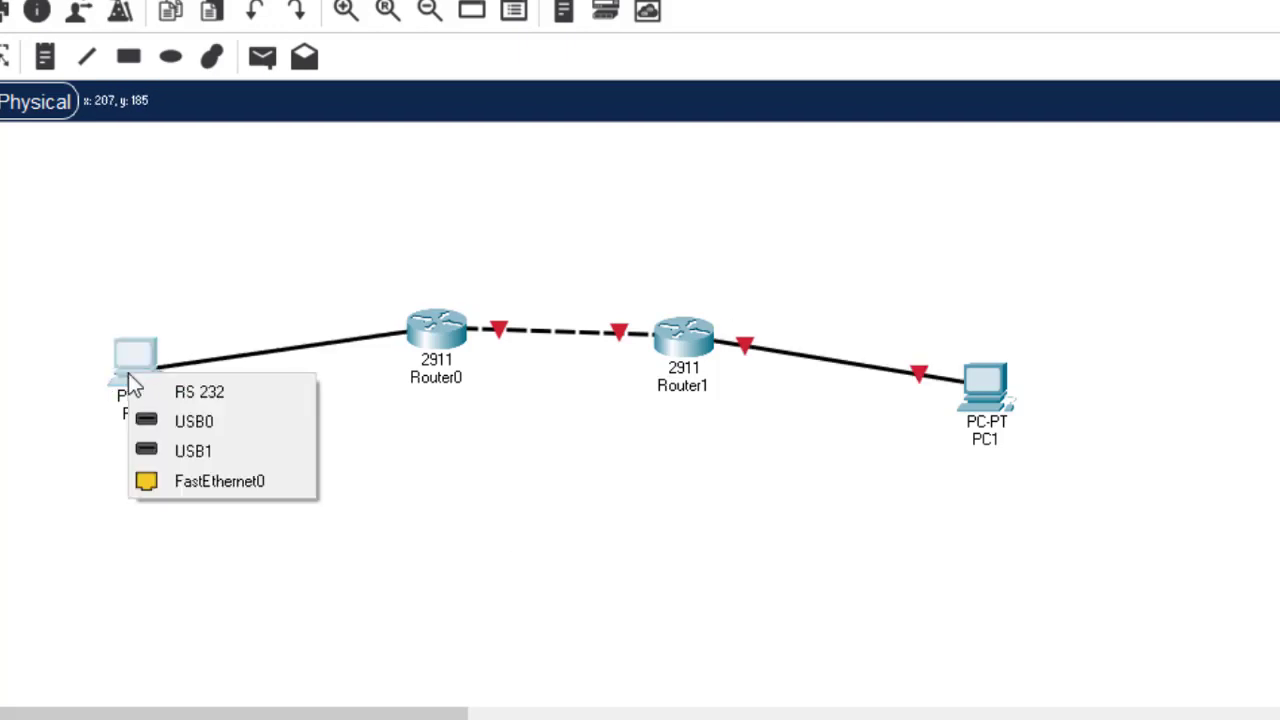
left_click(182, 482)
left_click(433, 328)
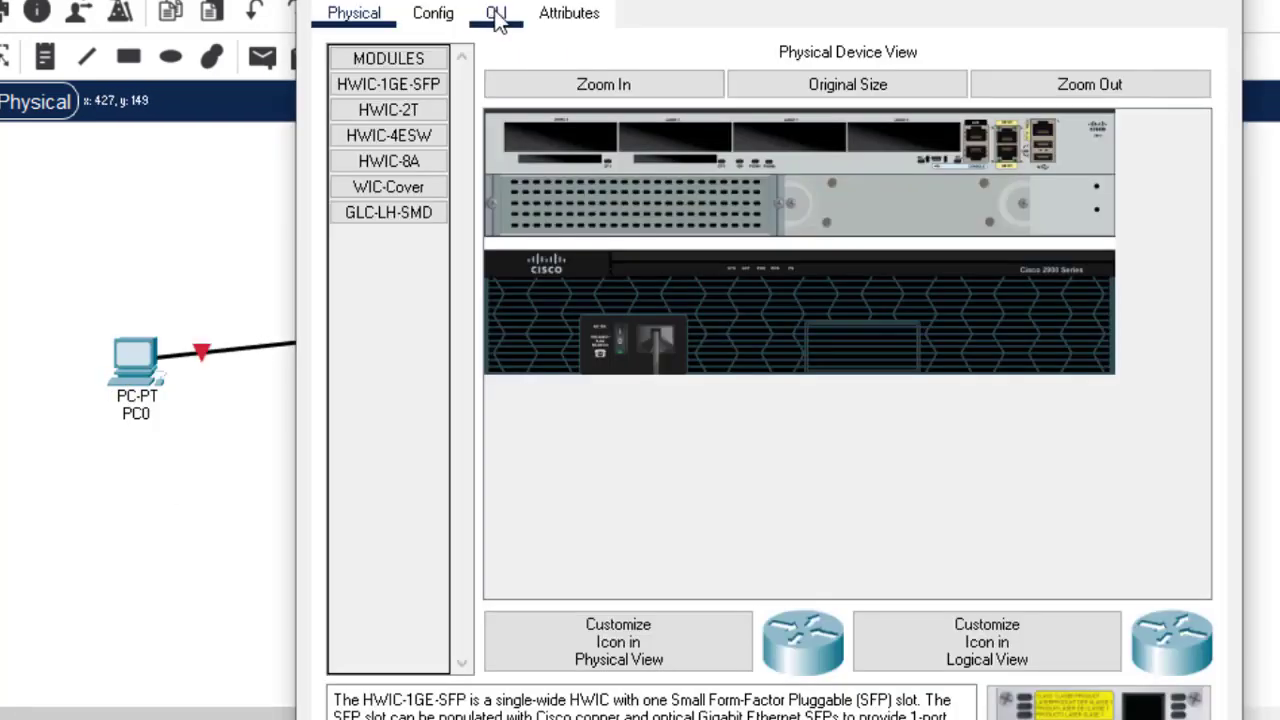
left_click(497, 20)
- Switch on Router0's GigabitEthernet0/0, 0/1 and 0/2 ports, then close its window
left_click(436, 18)
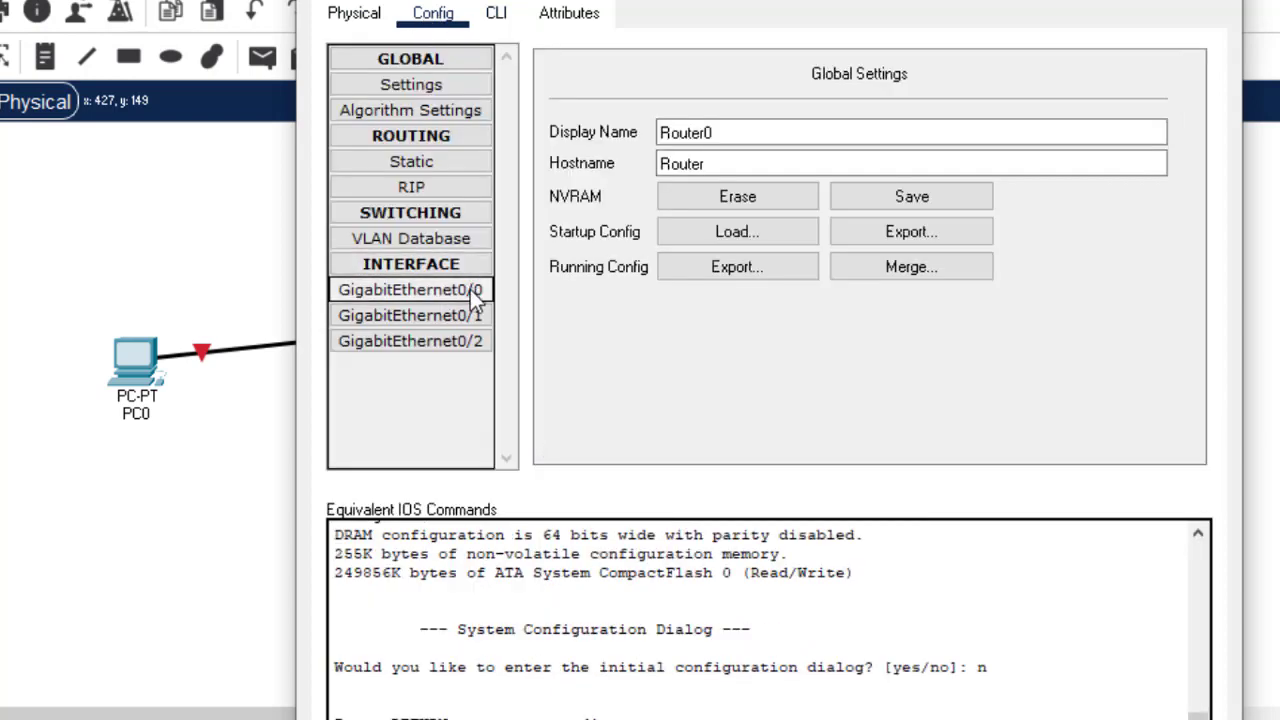
left_click(470, 289)
left_click(1172, 96)
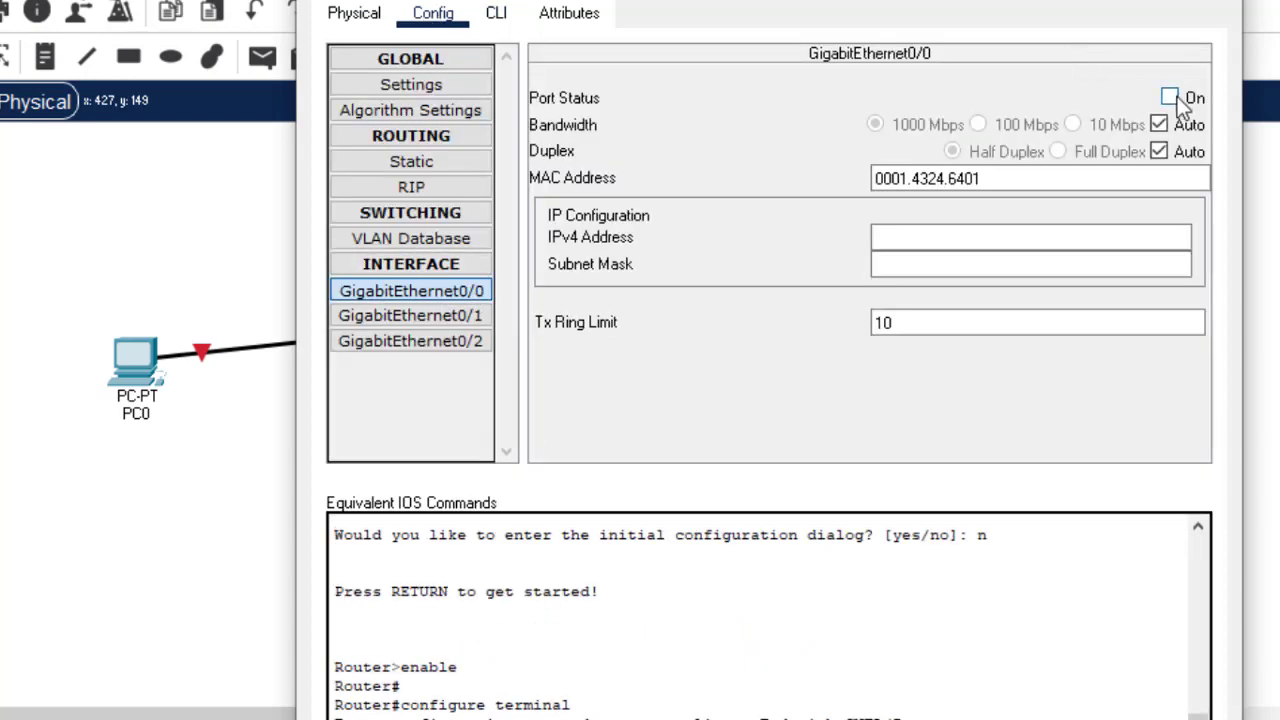
left_click(452, 314)
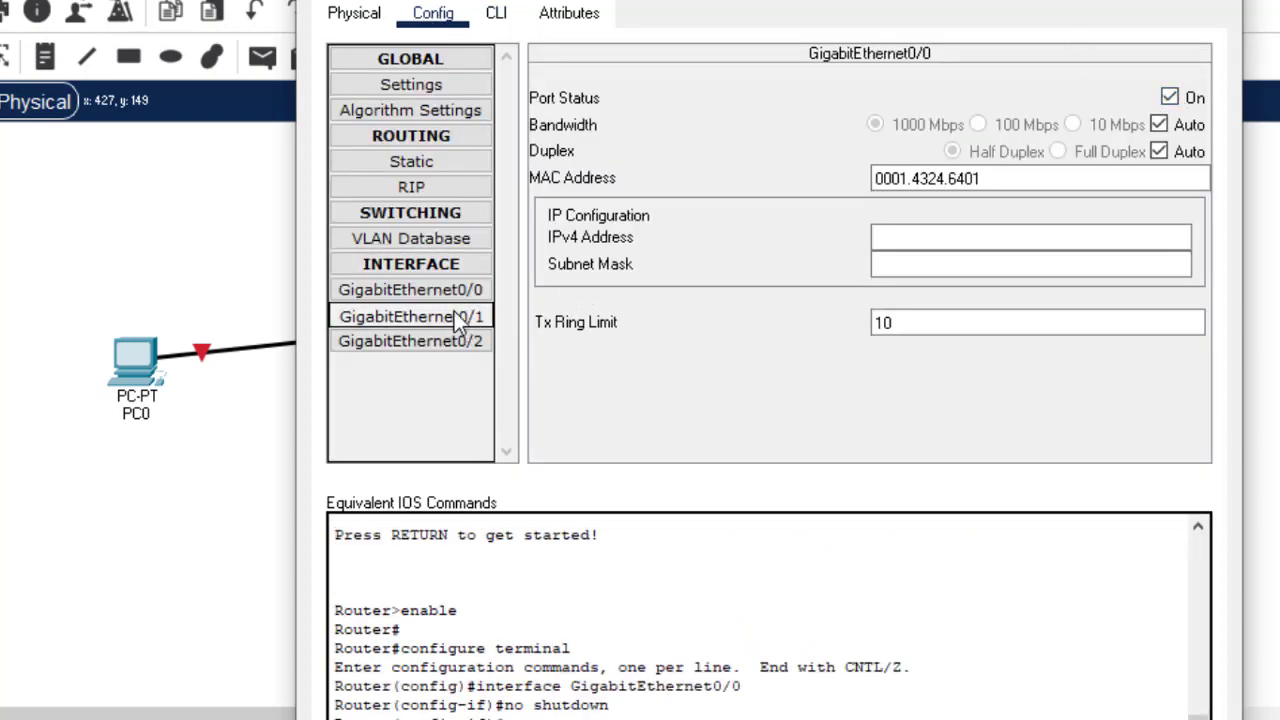
left_click(1170, 97)
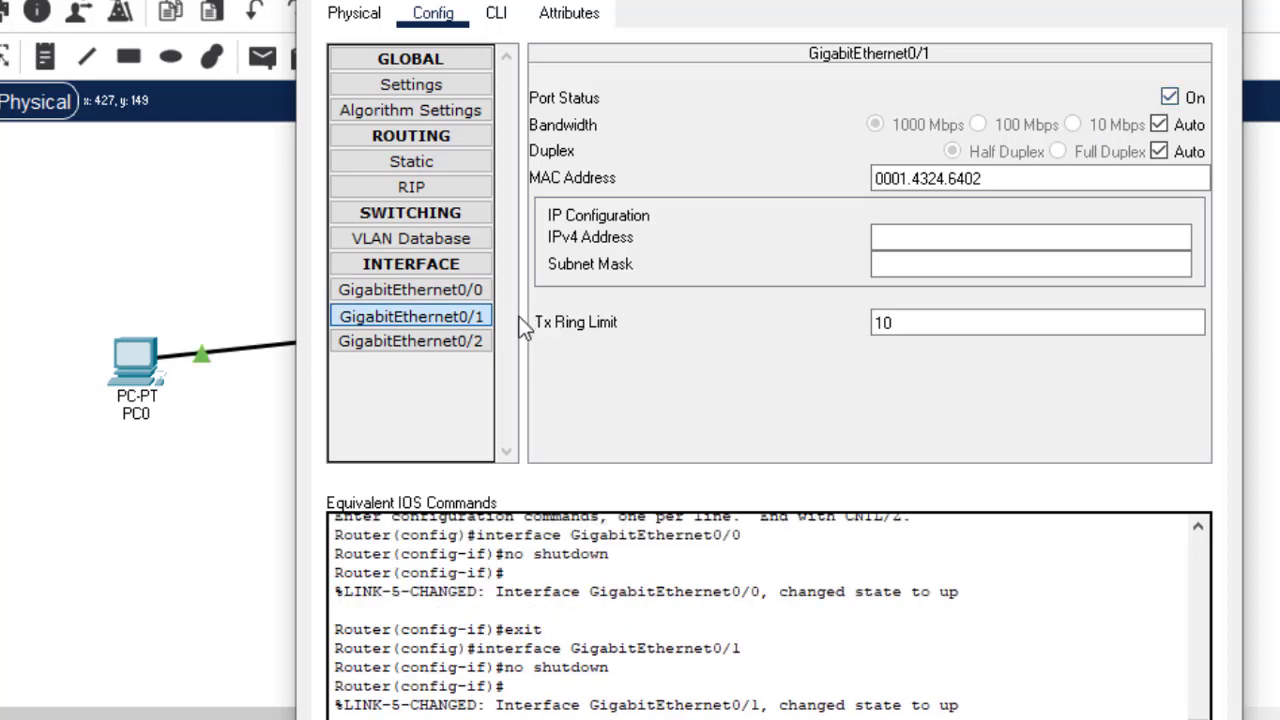
left_click(472, 342)
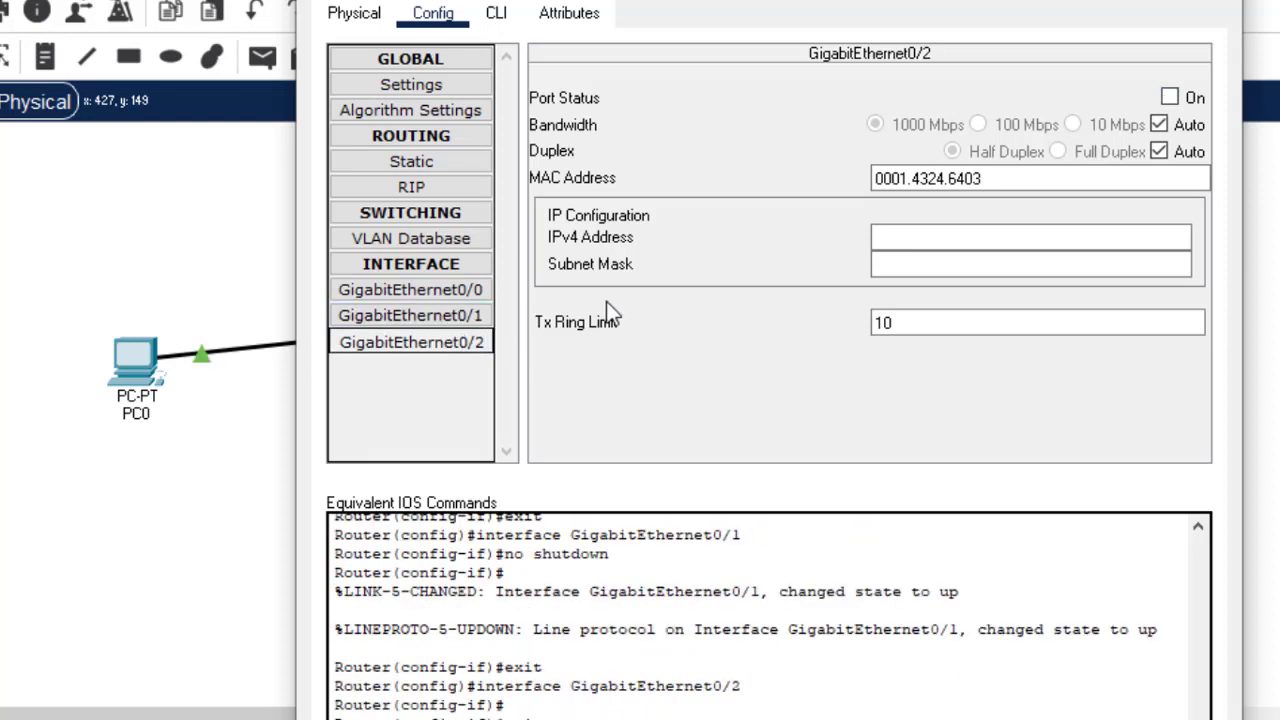
left_click(1170, 98)
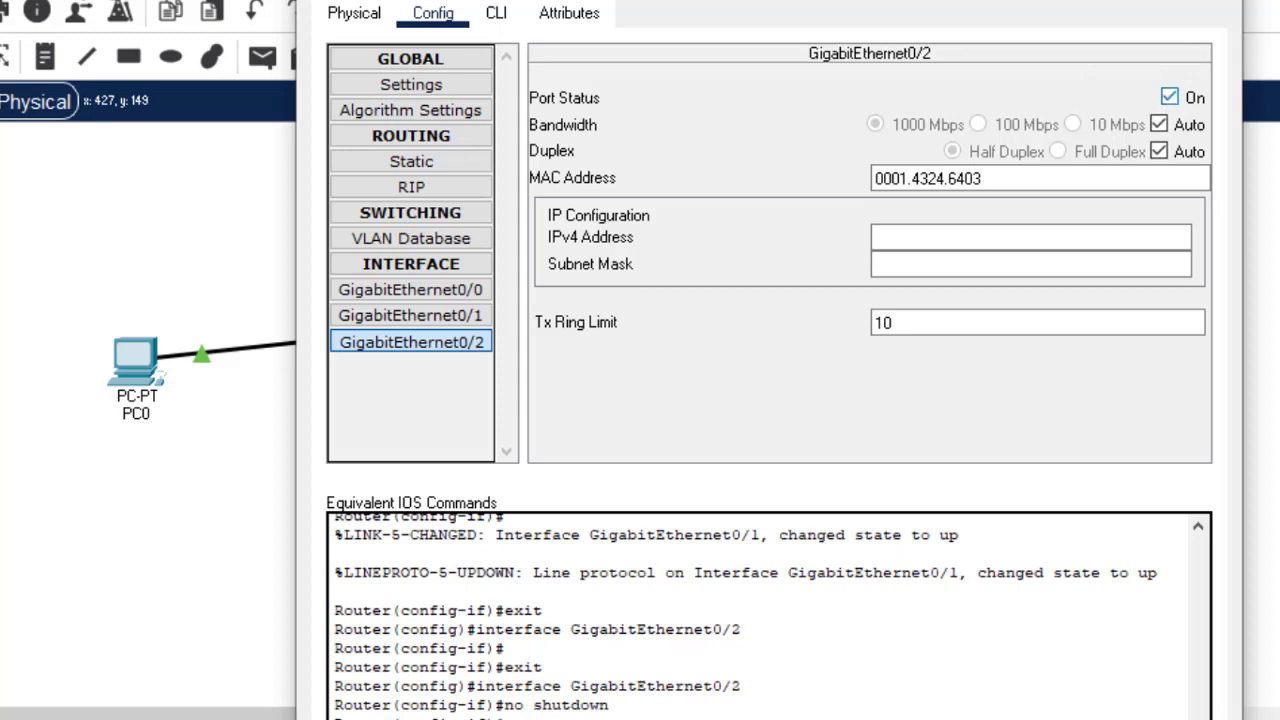
left_click(1176, 1)
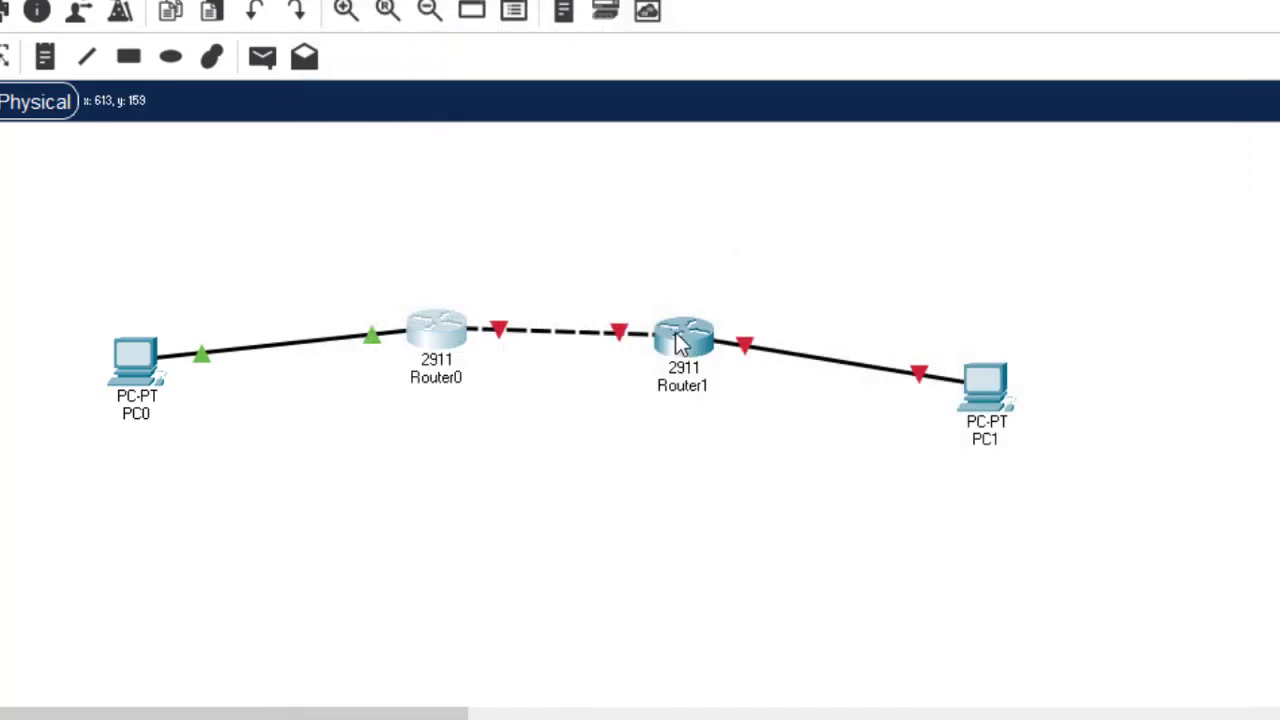
- Turn on Port Status for Router1's GigabitEthernet0/0, 0/1 and 0/2, then close its window
left_click(677, 342)
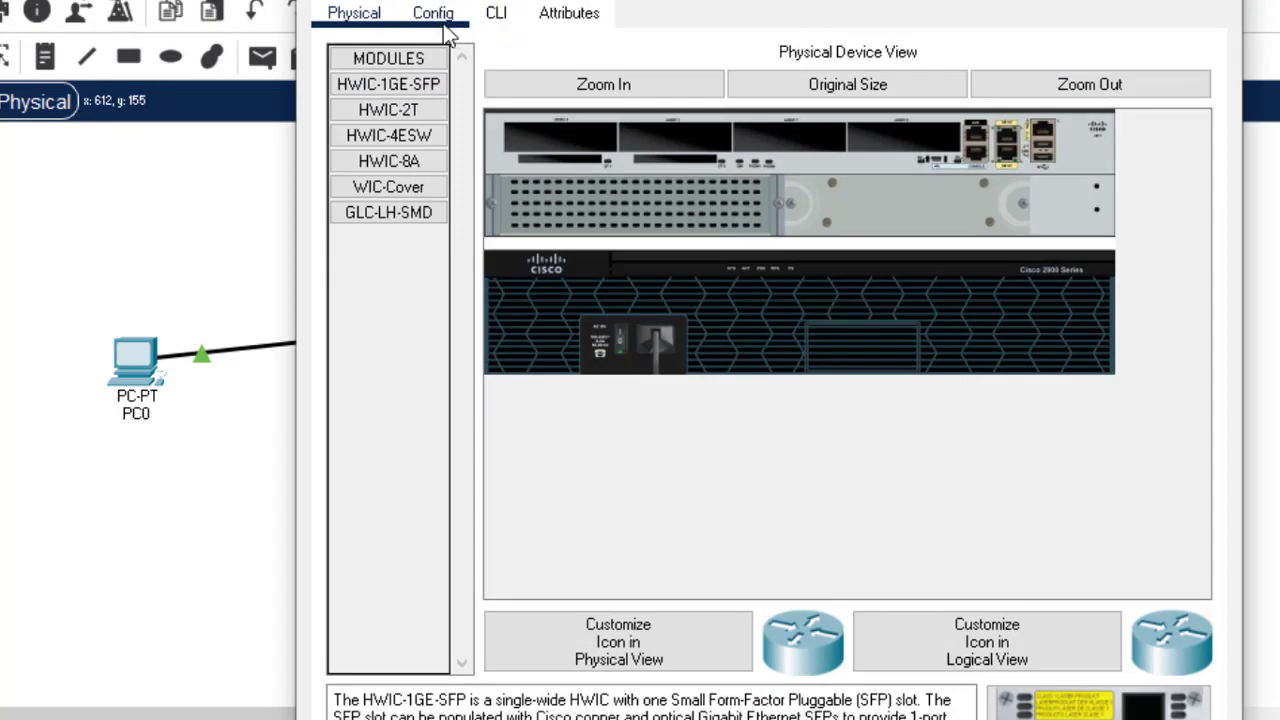
left_click(445, 25)
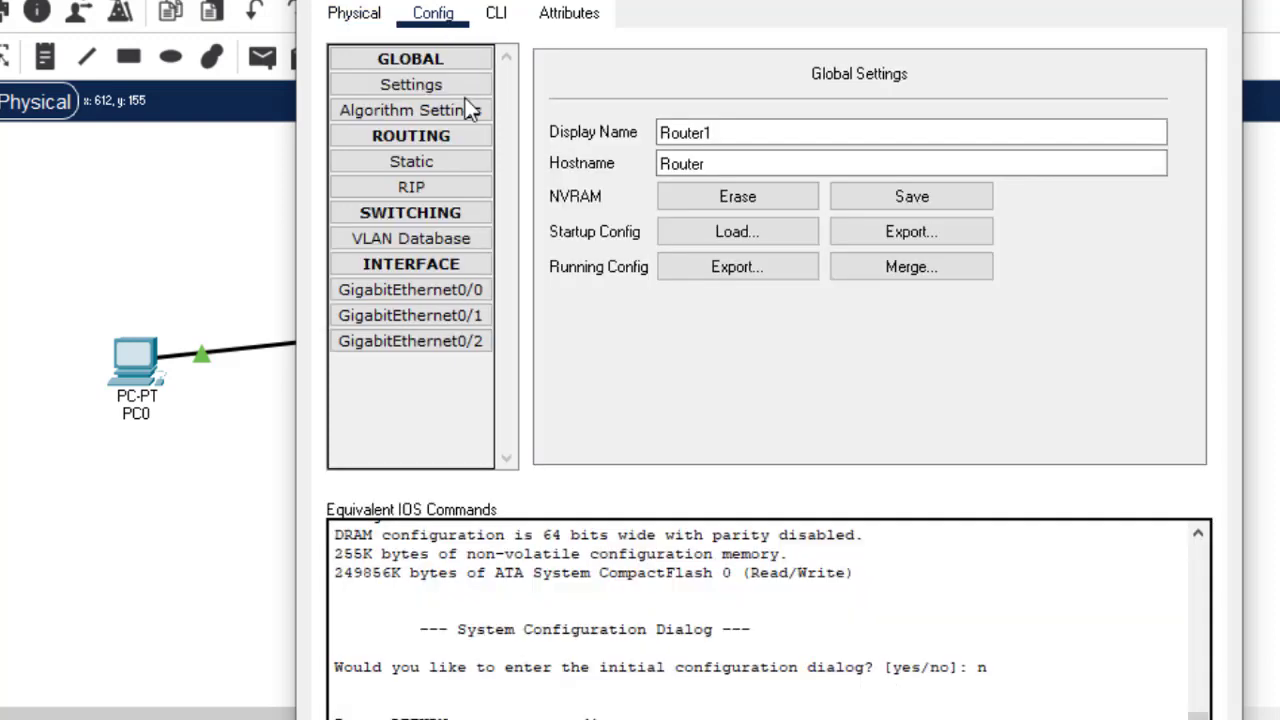
left_click(466, 290)
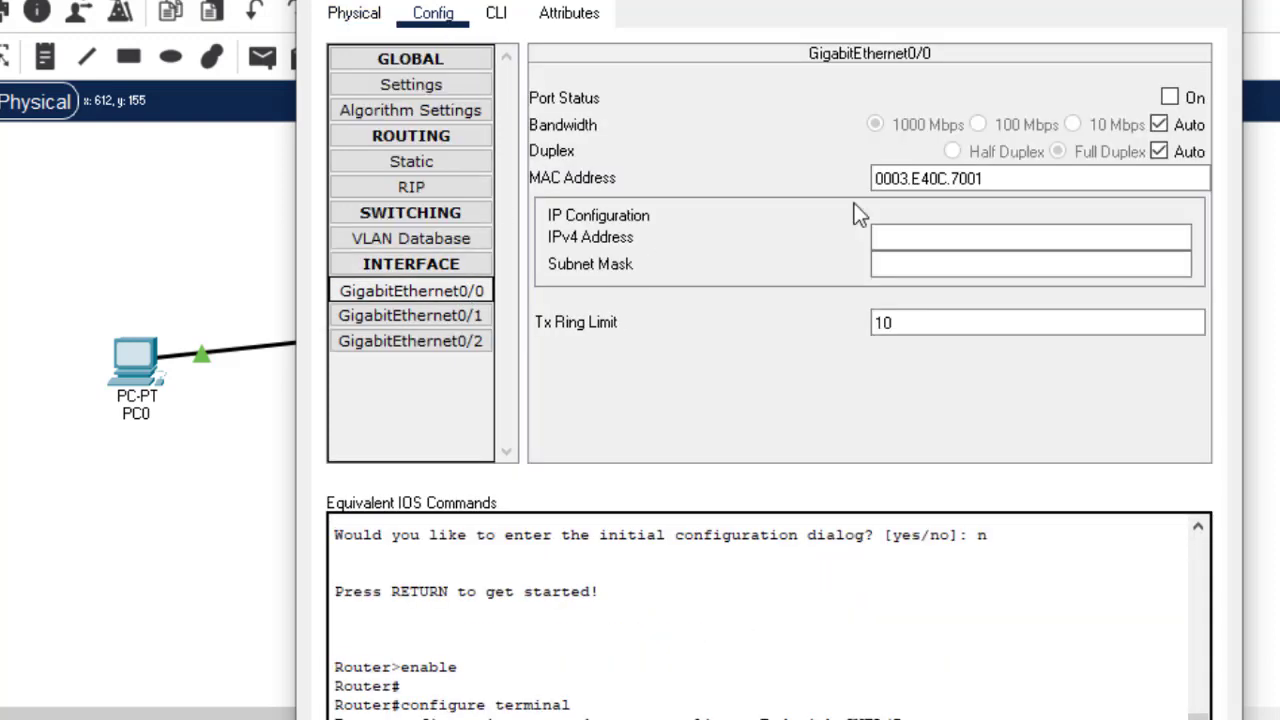
left_click(1168, 99)
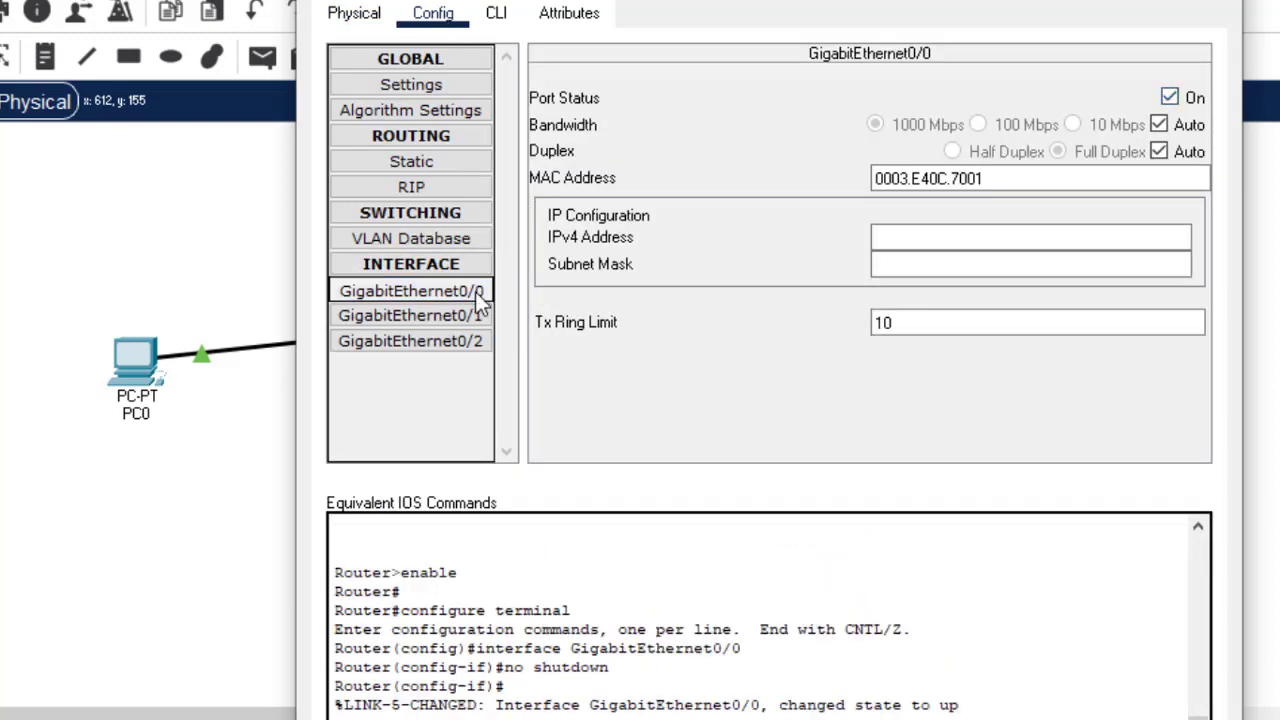
left_click(470, 316)
left_click(1169, 97)
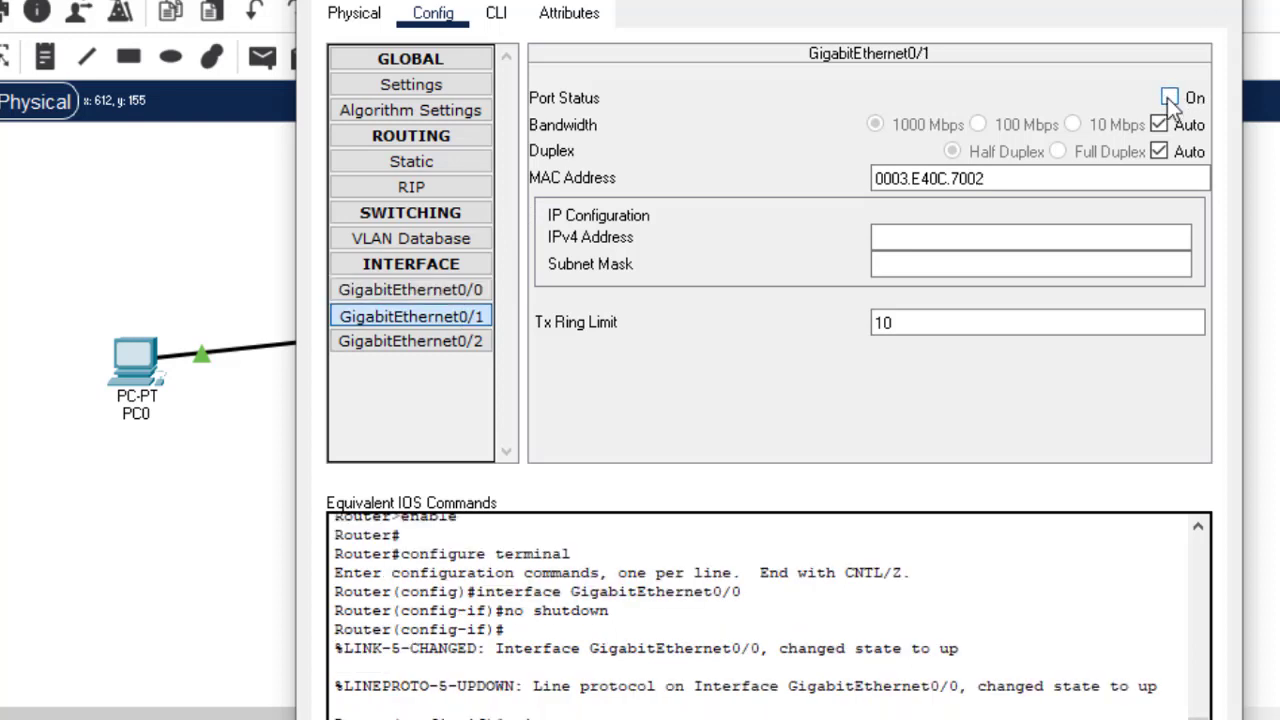
left_click(471, 342)
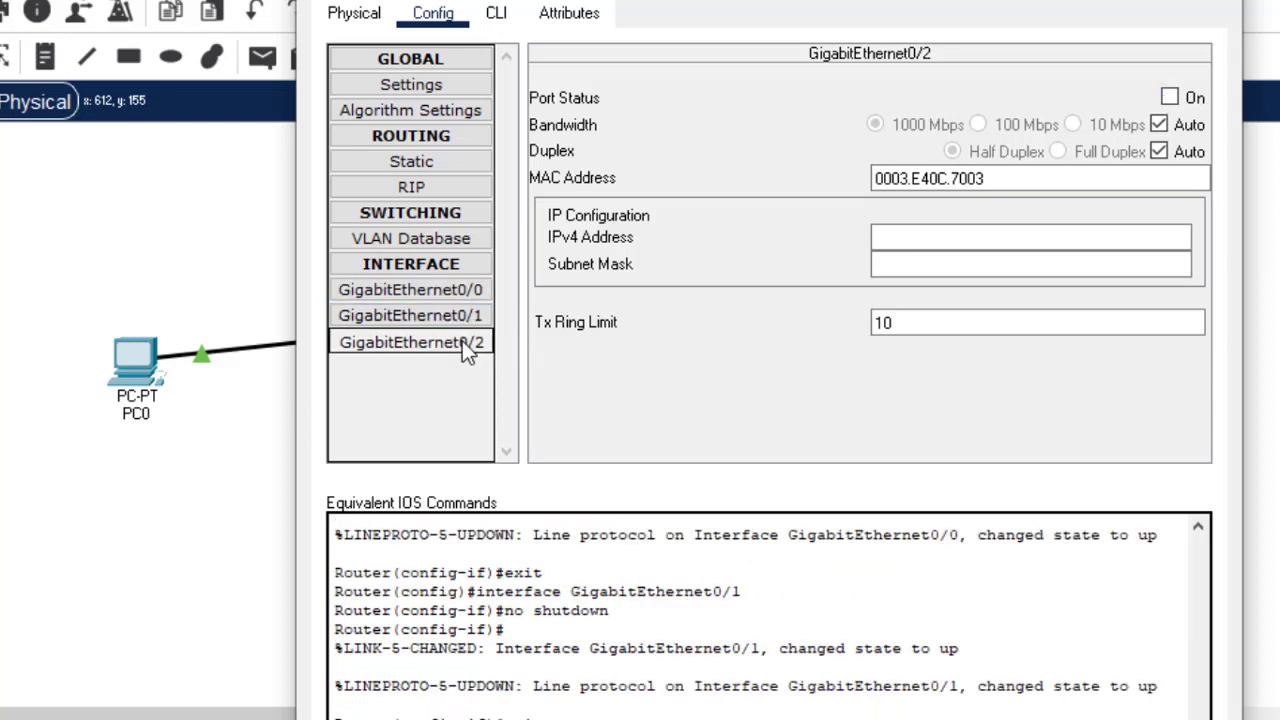
left_click(1169, 97)
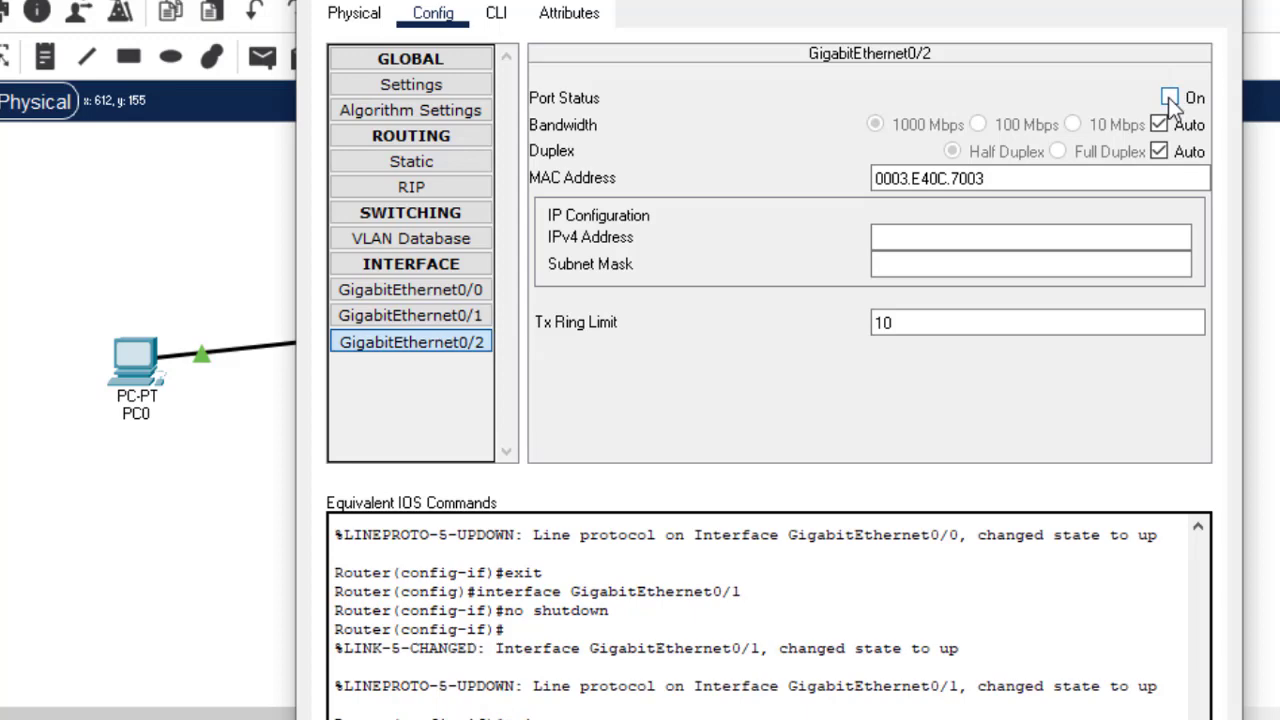
left_click(1228, 5)
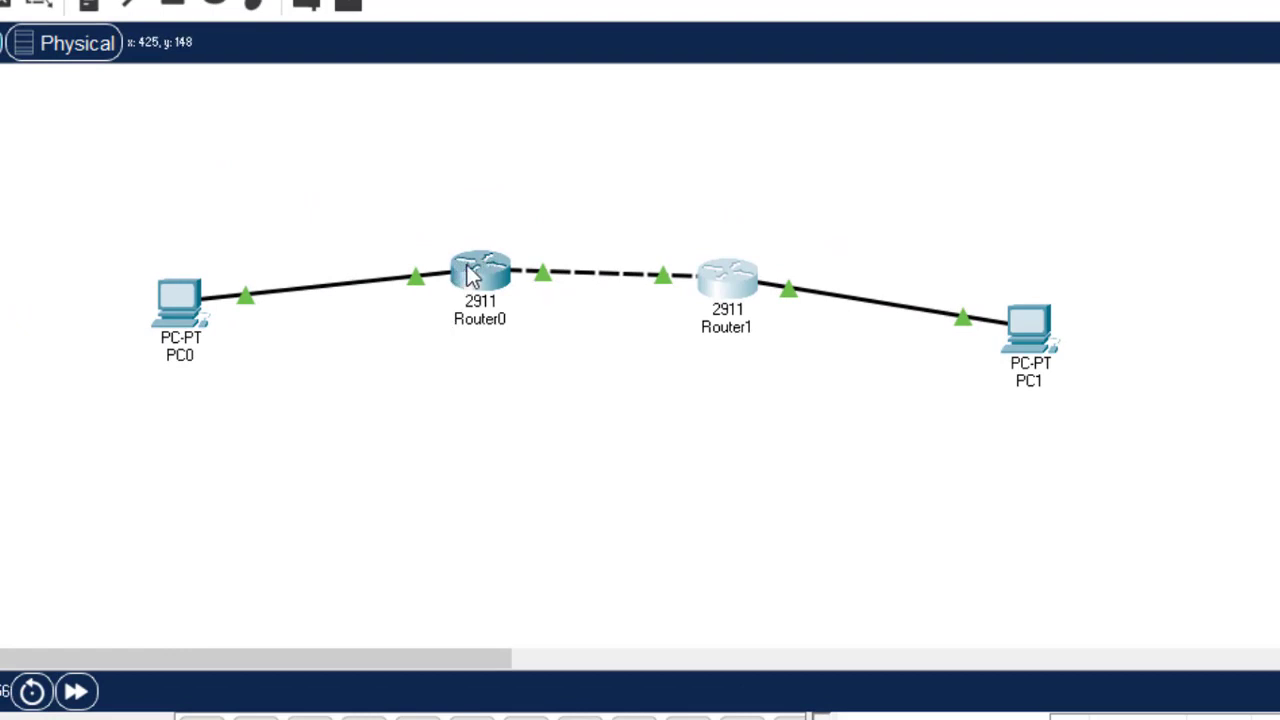
- In Router0's CLI, run end and then exit to return to the Router> prompt
left_click(470, 275)
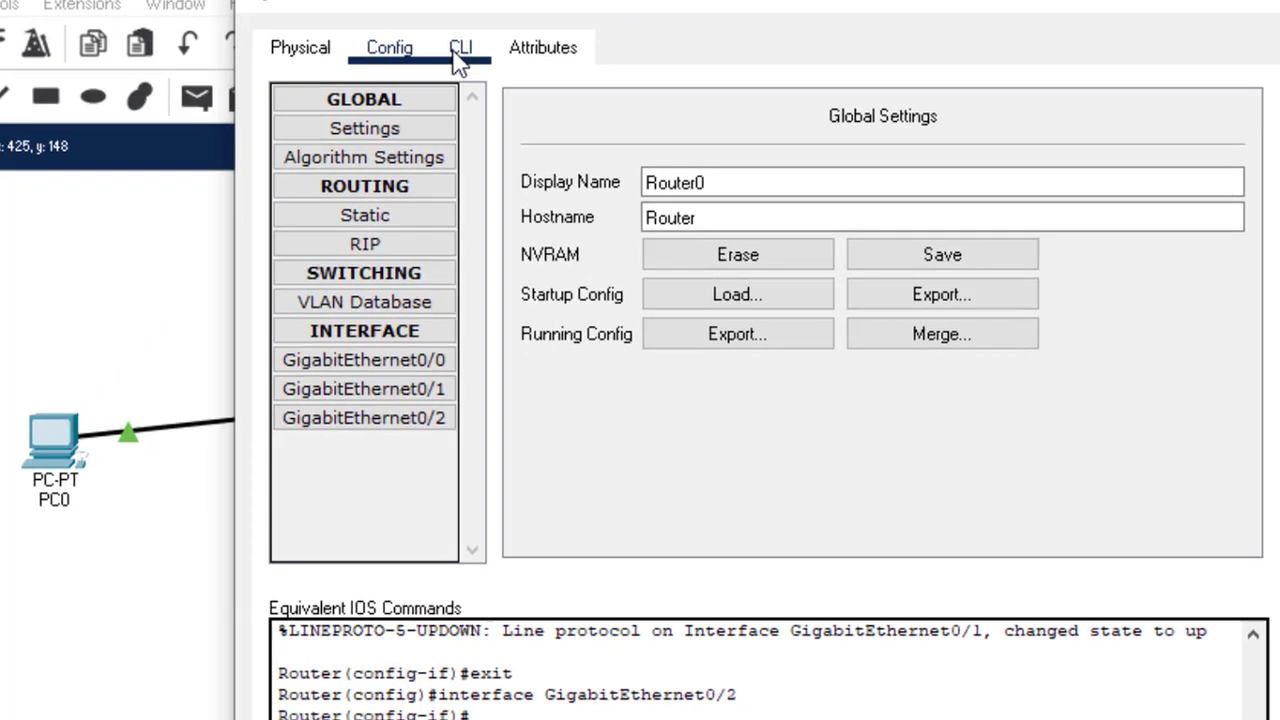
left_click(458, 48)
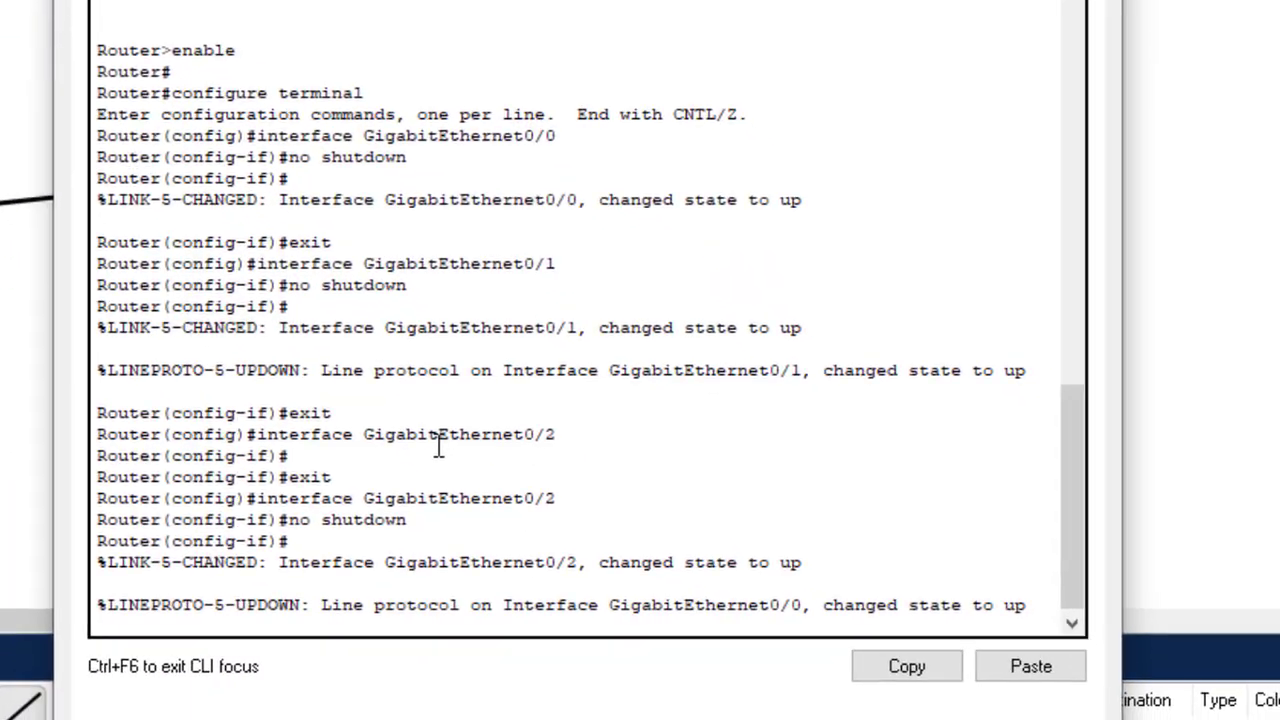
key("Return")
key("Return")
key("Return")
key("Return")
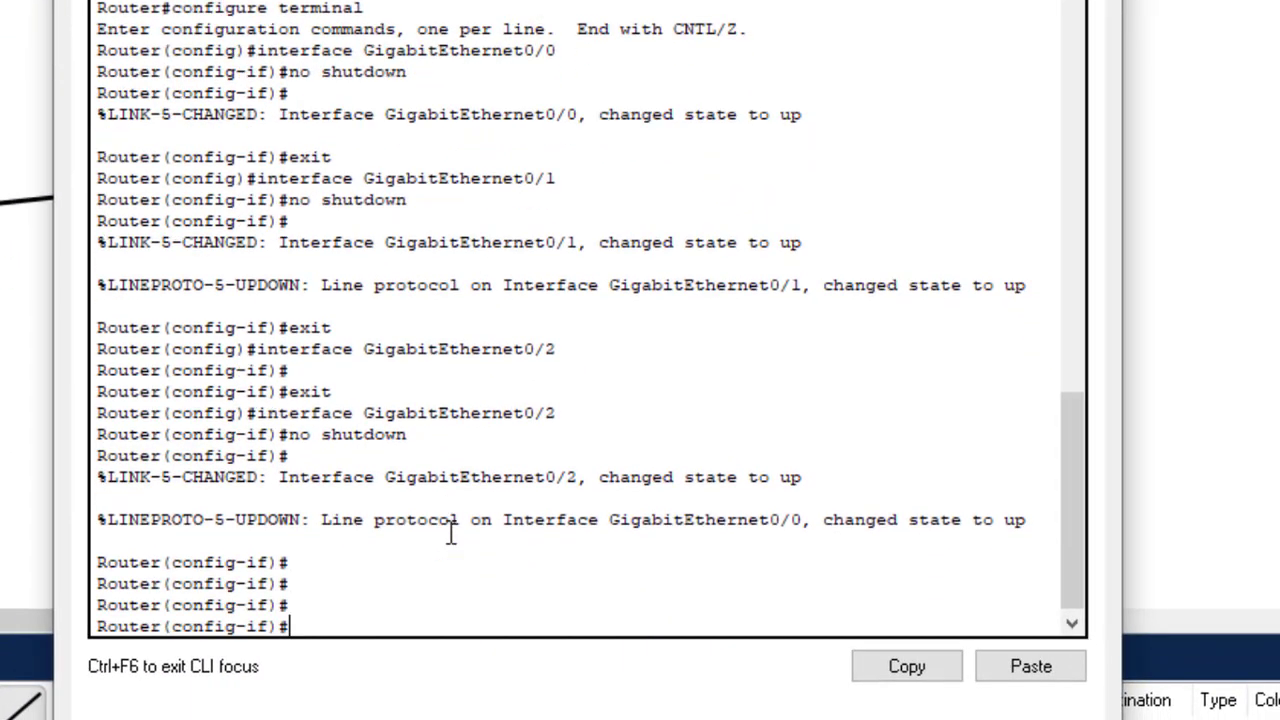
type("exi")
key("BackSpace")
key("BackSpace")
key("BackSpace")
type("end")
key("Return")
key("Return")
key("Return")
key("Return")
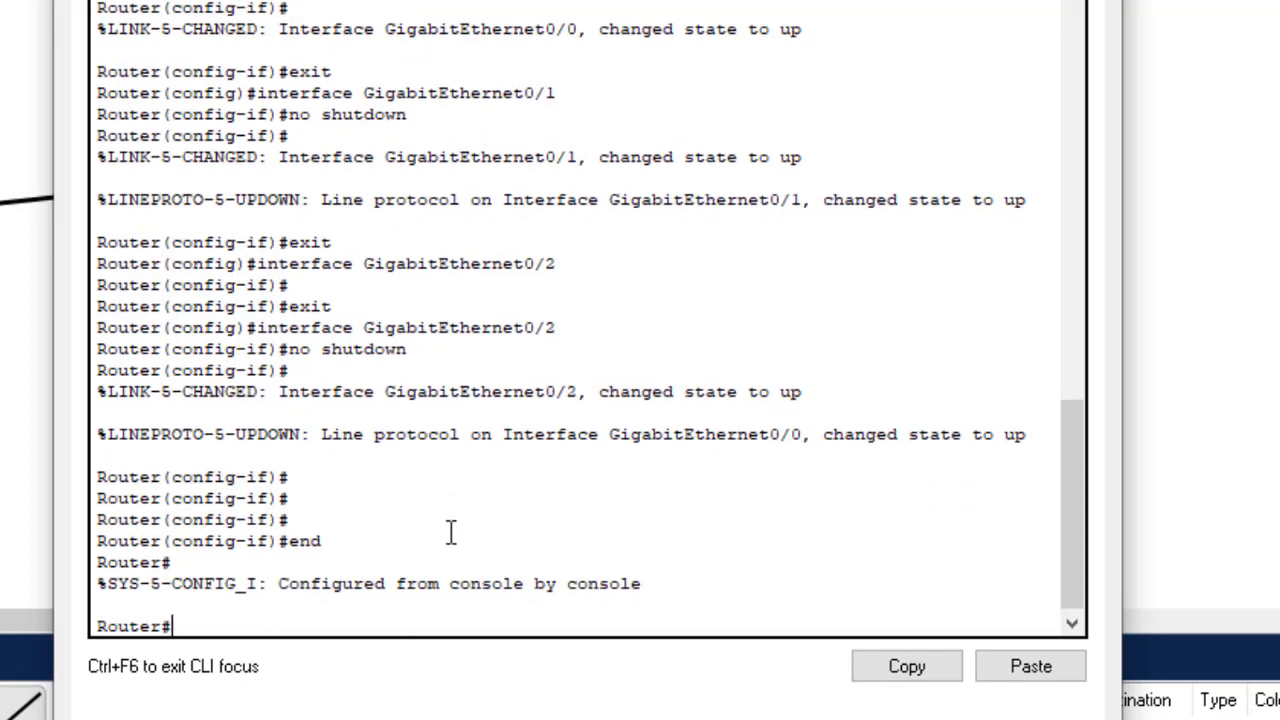
type("exi")
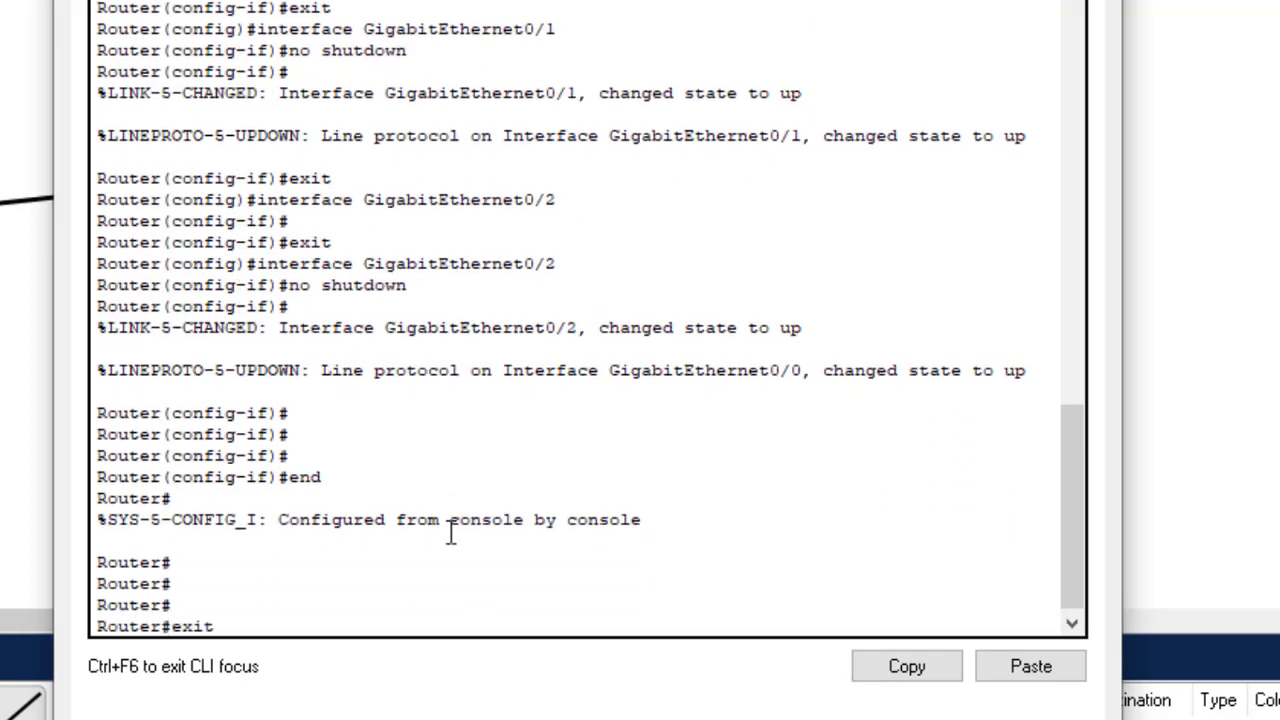
type("t")
key("Return")
key("Return")
key("Return")
key("Return")
key("Return")
key("Return")
key("Return")
key("Return")
key("Return")
key("Return")
key("Return")
key("Return")
key("Return")
key("Return")
key("Return")
key("Return")
key("Return")
key("Return")
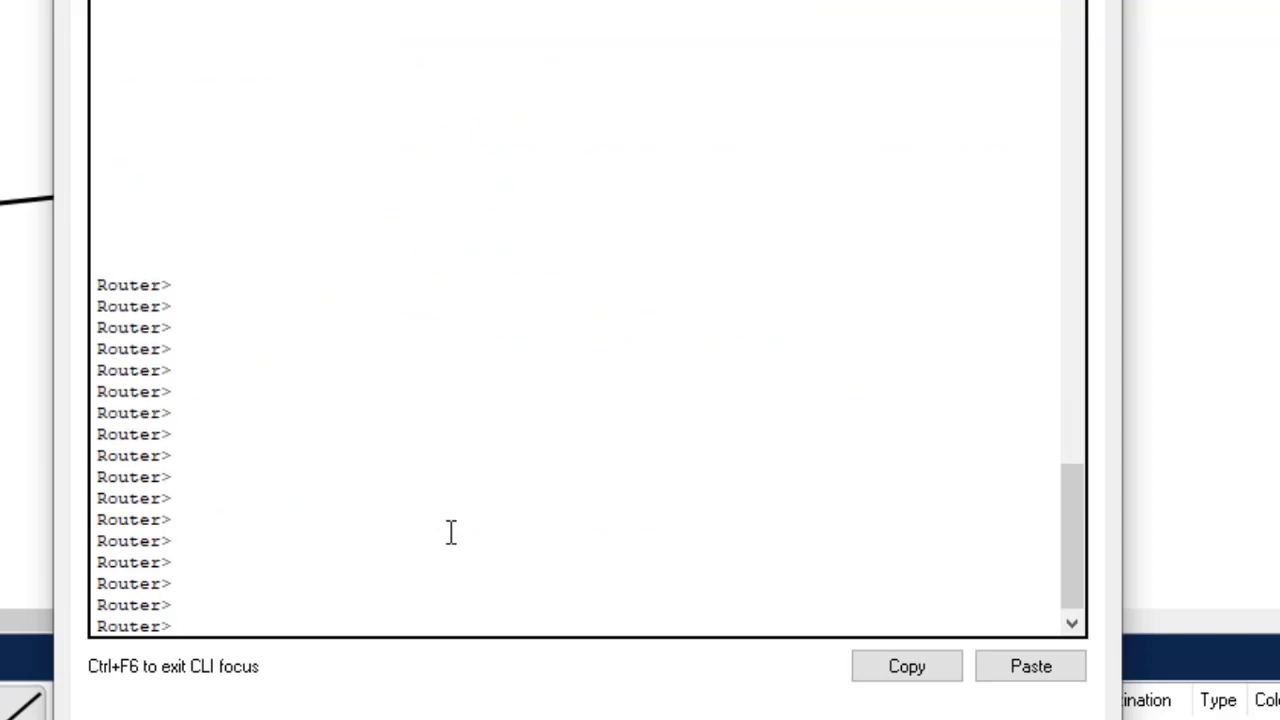
key("Return")
key("Return")
key("Return")
key("Return")
key("Return")
key("Return")
key("Return")
key("Return")
key("Return")
key("Return")
key("Return")
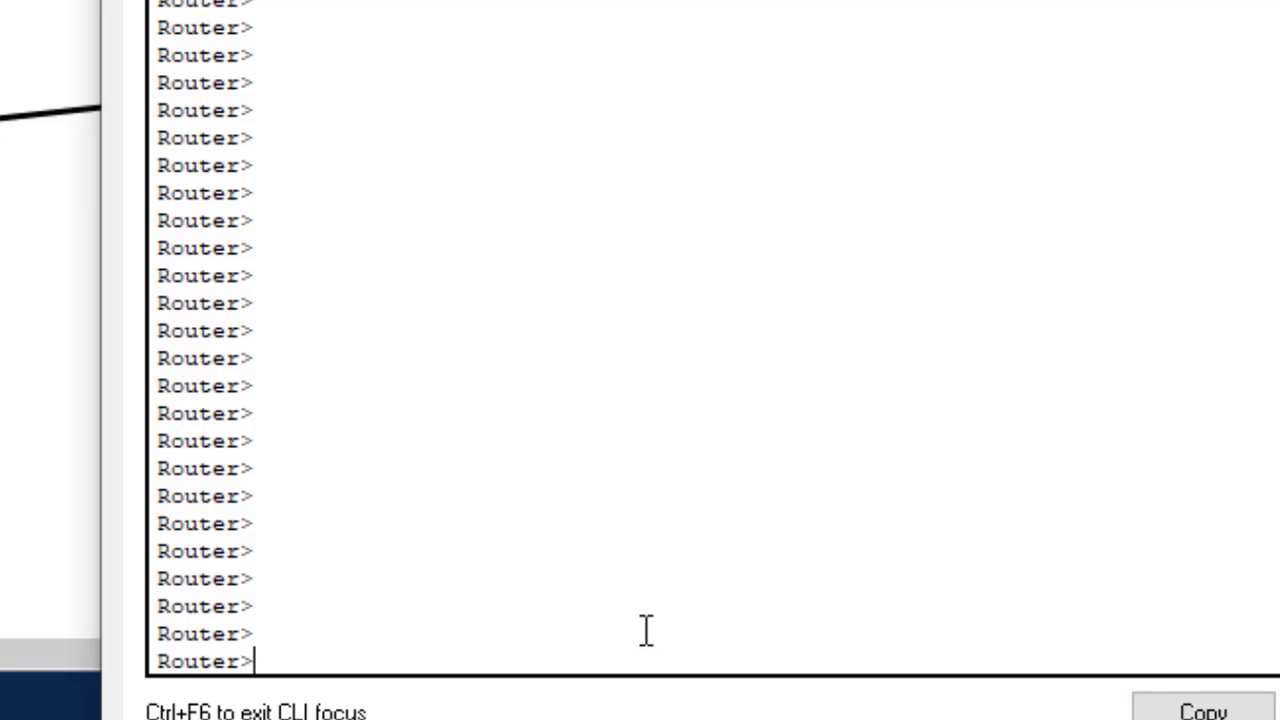
- Enter privileged and global configuration mode with en and config t, then start typing hostname
type("en")
key("Return")
type("config")
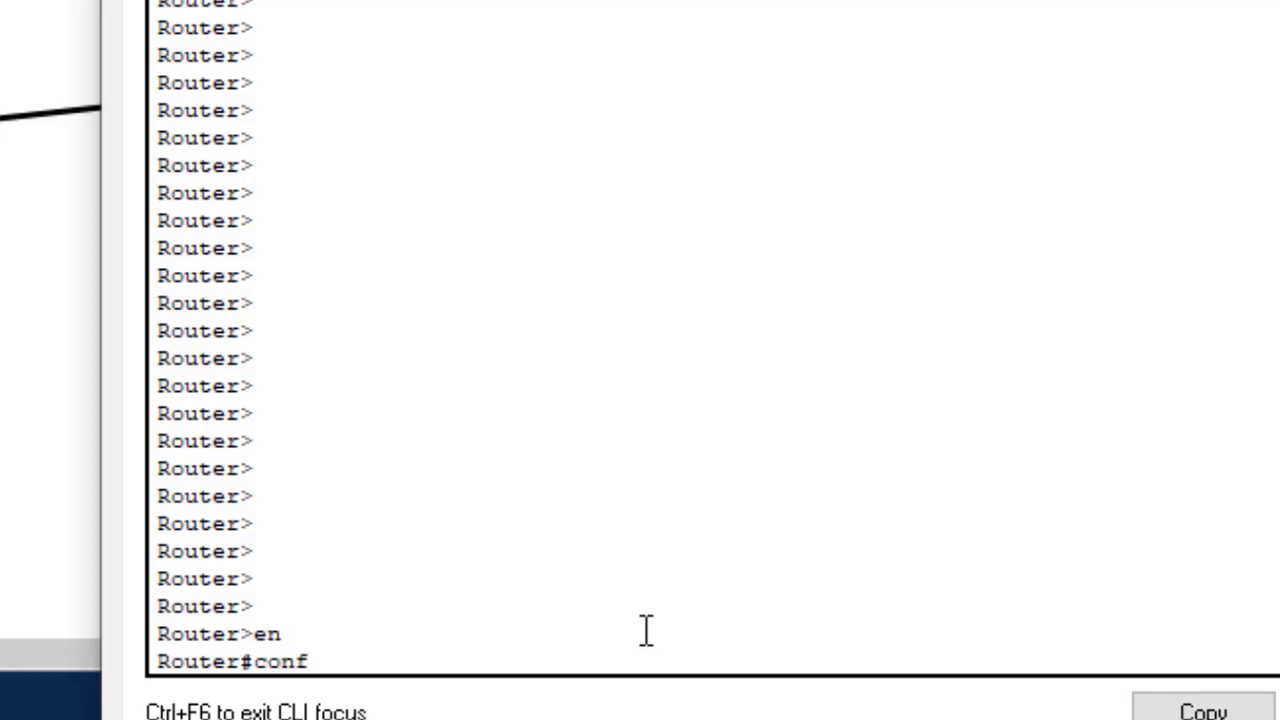
type(" t")
key("Return")
key("Return")
key("Return")
key("Return")
key("Return")
key("Return")
key("Return")
key("Return")
key("Return")
key("Return")
key("Return")
key("Return")
key("Return")
key("Return")
key("Return")
key("Return")
key("Return")
key("Return")
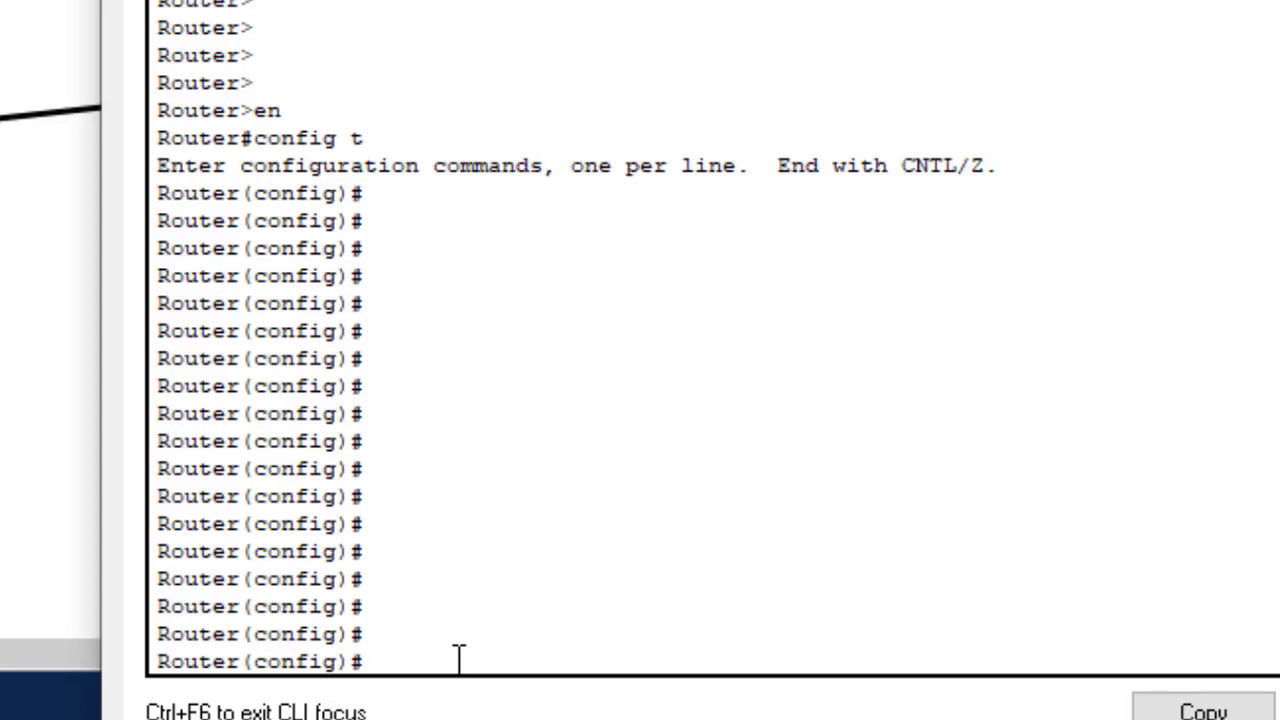
type("hostname")
- Apply hostname IT-Dept-R1 so the prompt changes from Router to IT-Dept-R1(config)#
type("I")
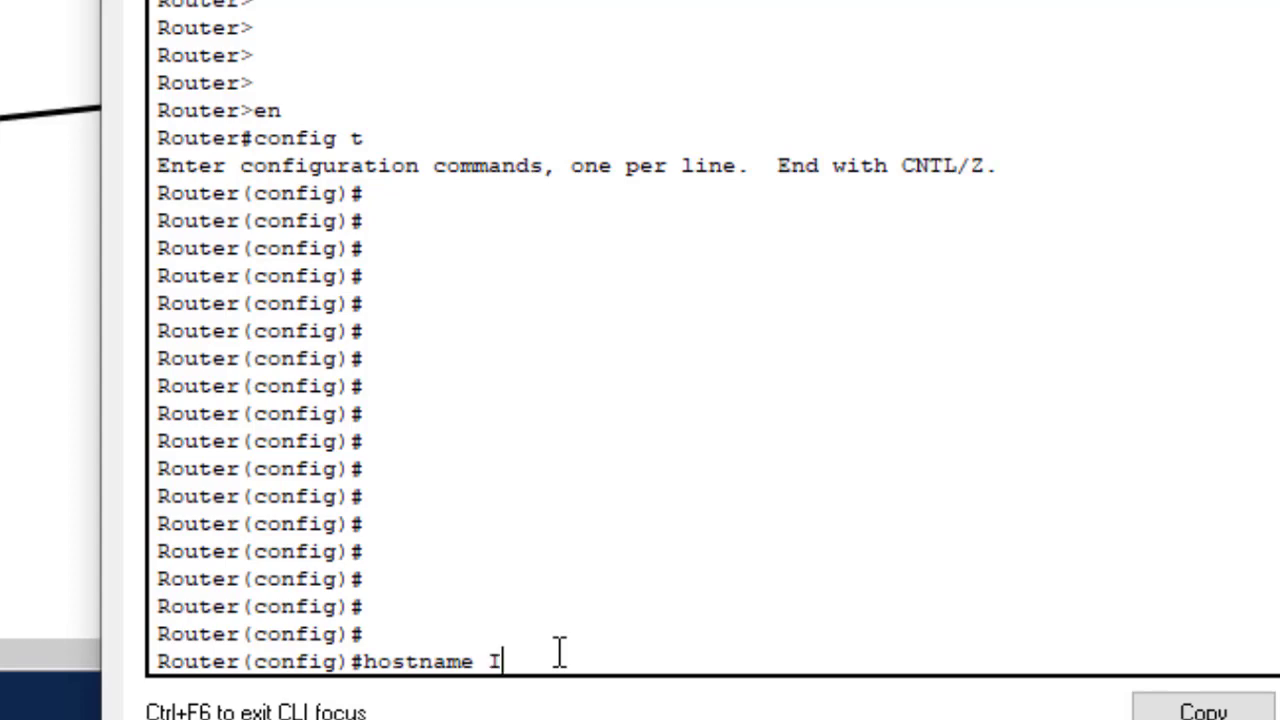
type("T=-Dept-R1")
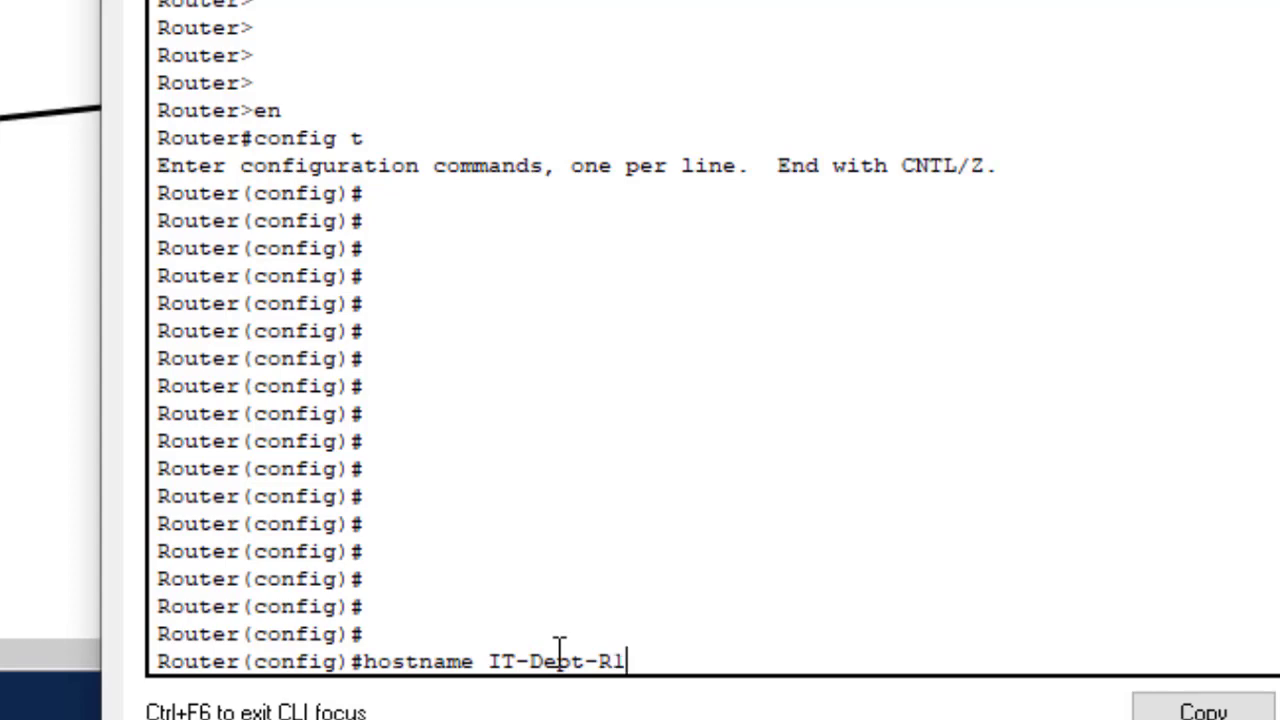
left_click(549, 636)
left_click(646, 659)
left_click_drag(646, 659, 495, 650)
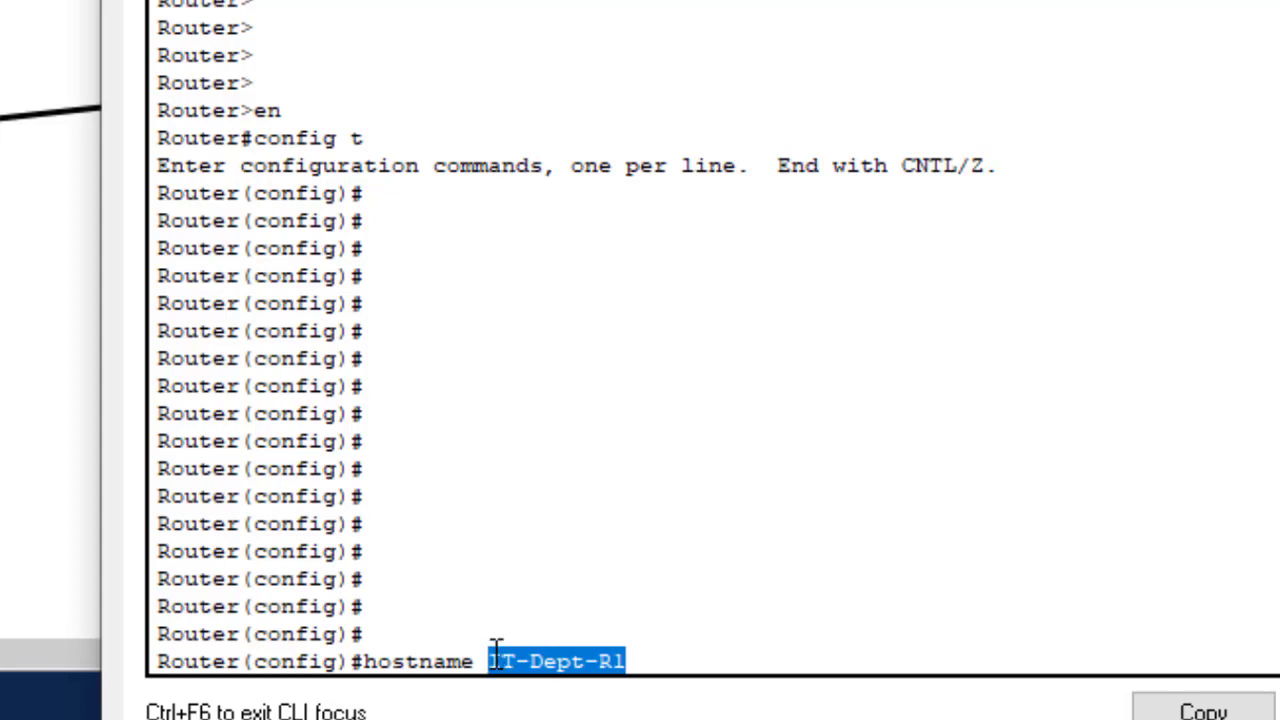
left_click(686, 654)
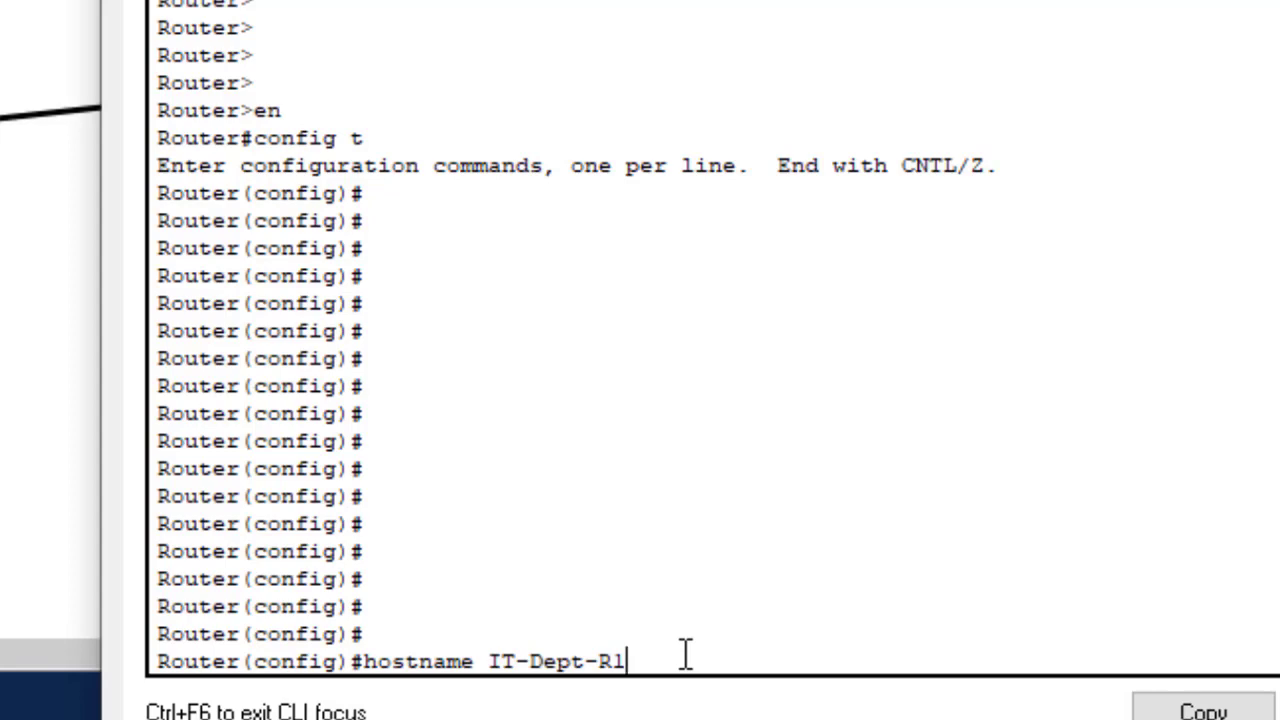
key("Return")
key("Return")
key("Return")
key("Return")
key("Return")
key("Return")
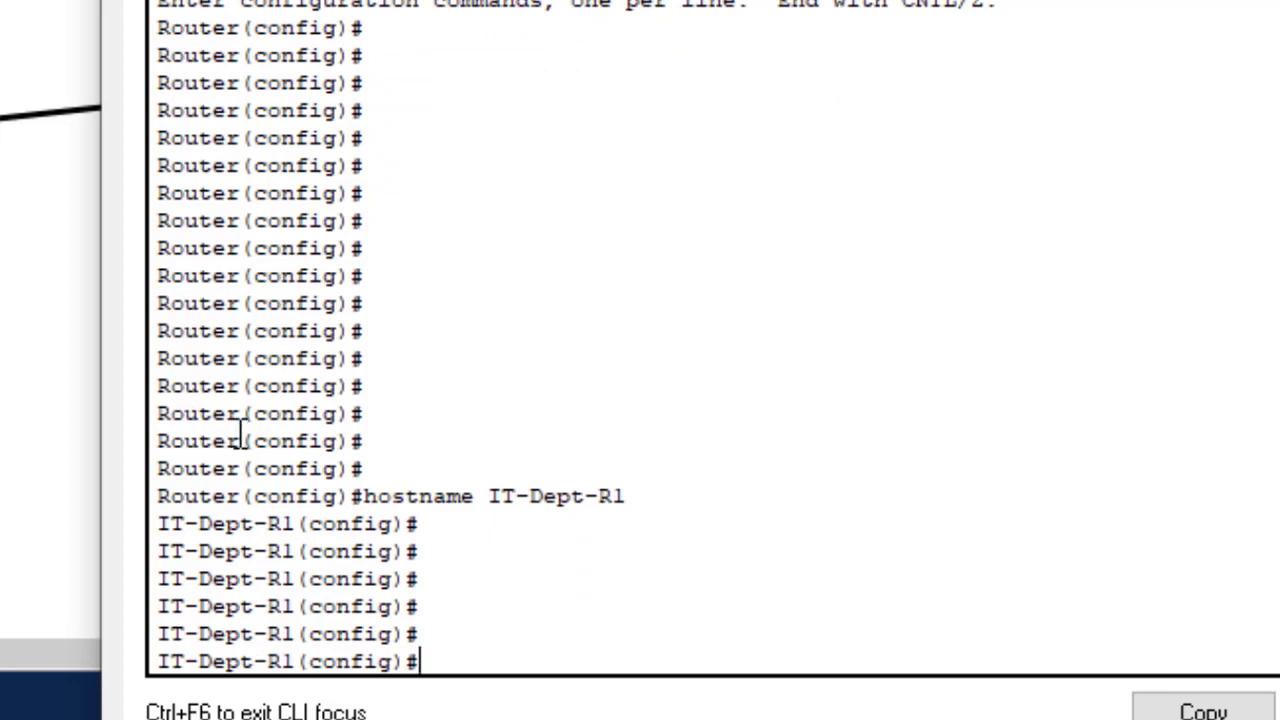
left_click_drag(246, 443, 146, 447)
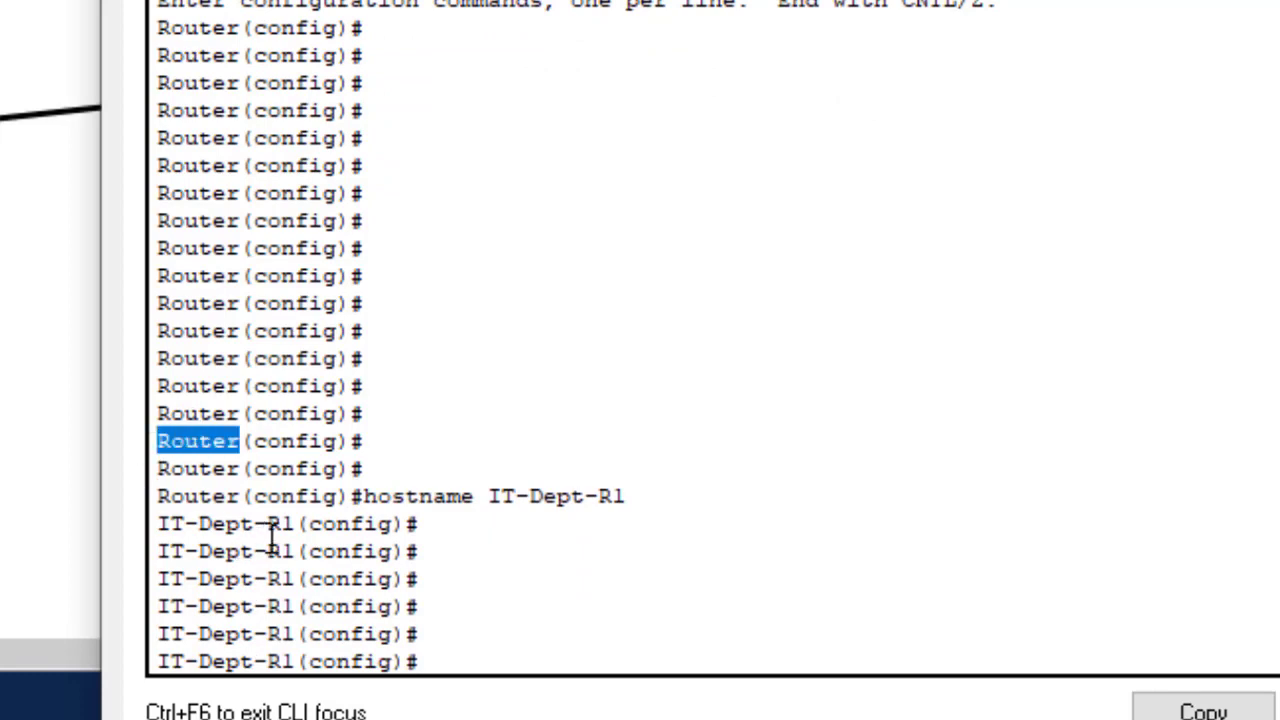
left_click_drag(300, 524, 166, 523)
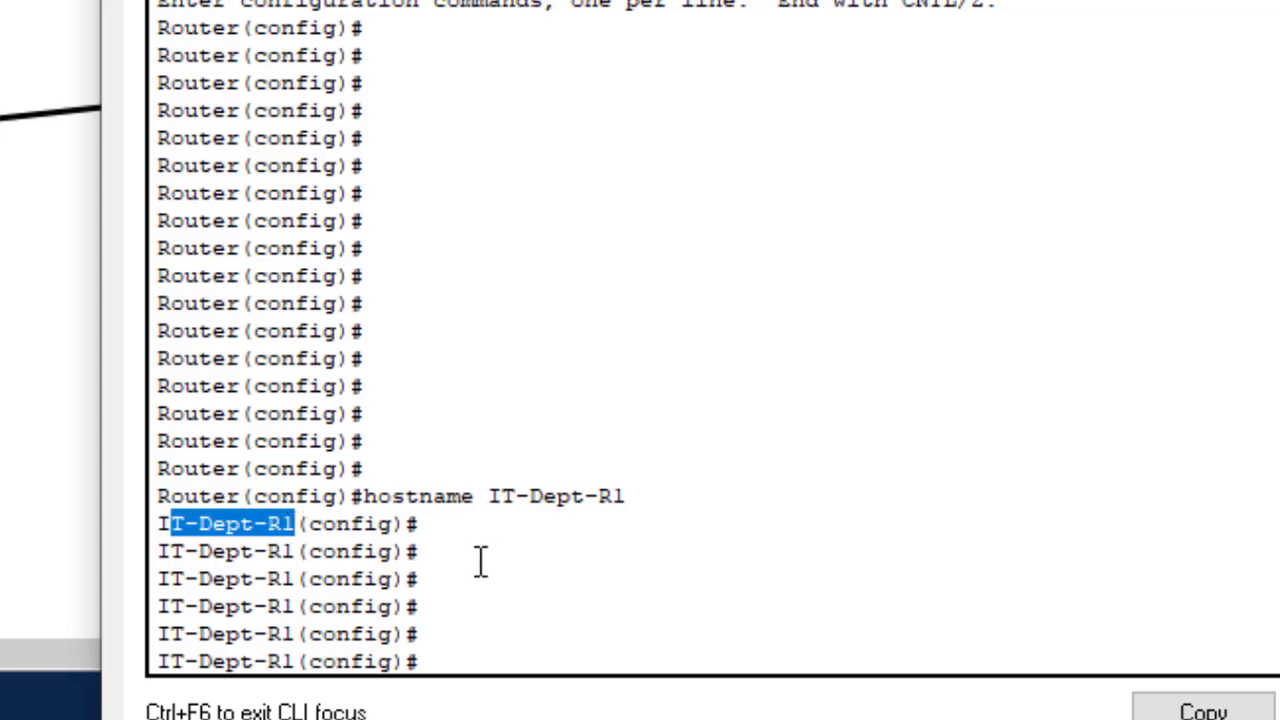
left_click(451, 613)
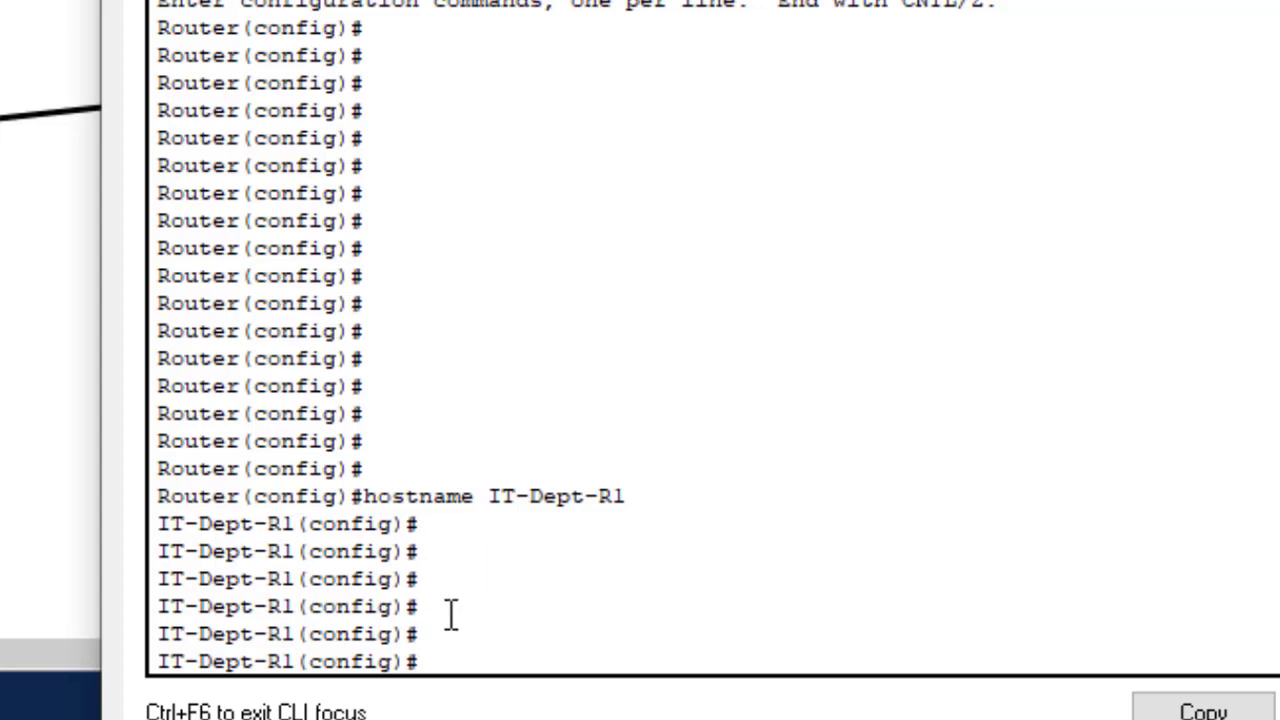
key("Return")
key("Return")
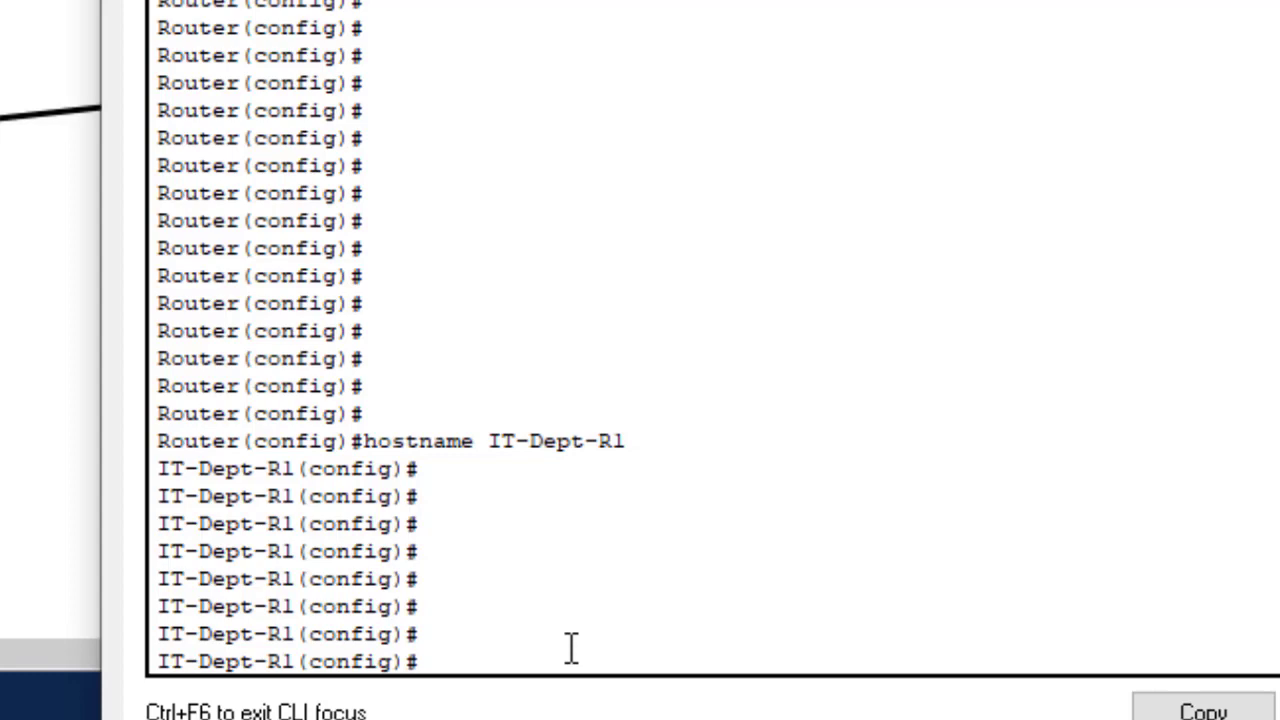
- Enter line console 0 configuration mode
type("ept-R1(config)#line consol")
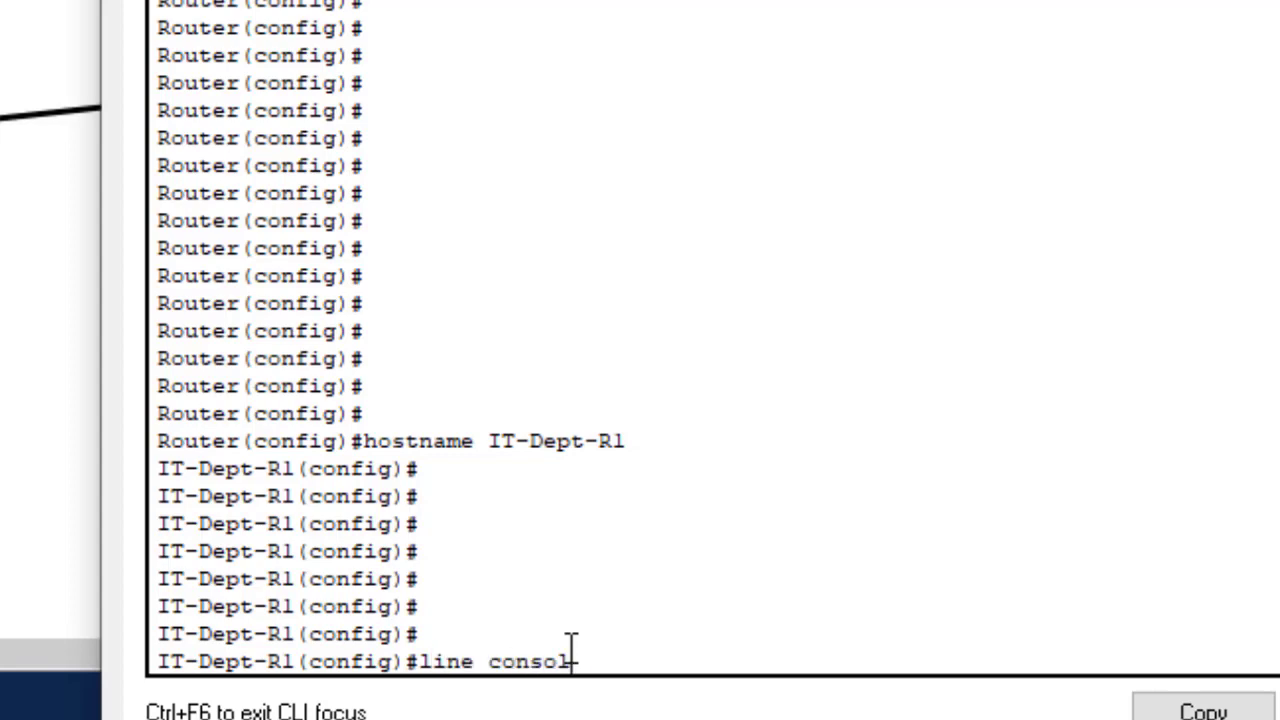
type("e 0")
key("Return")
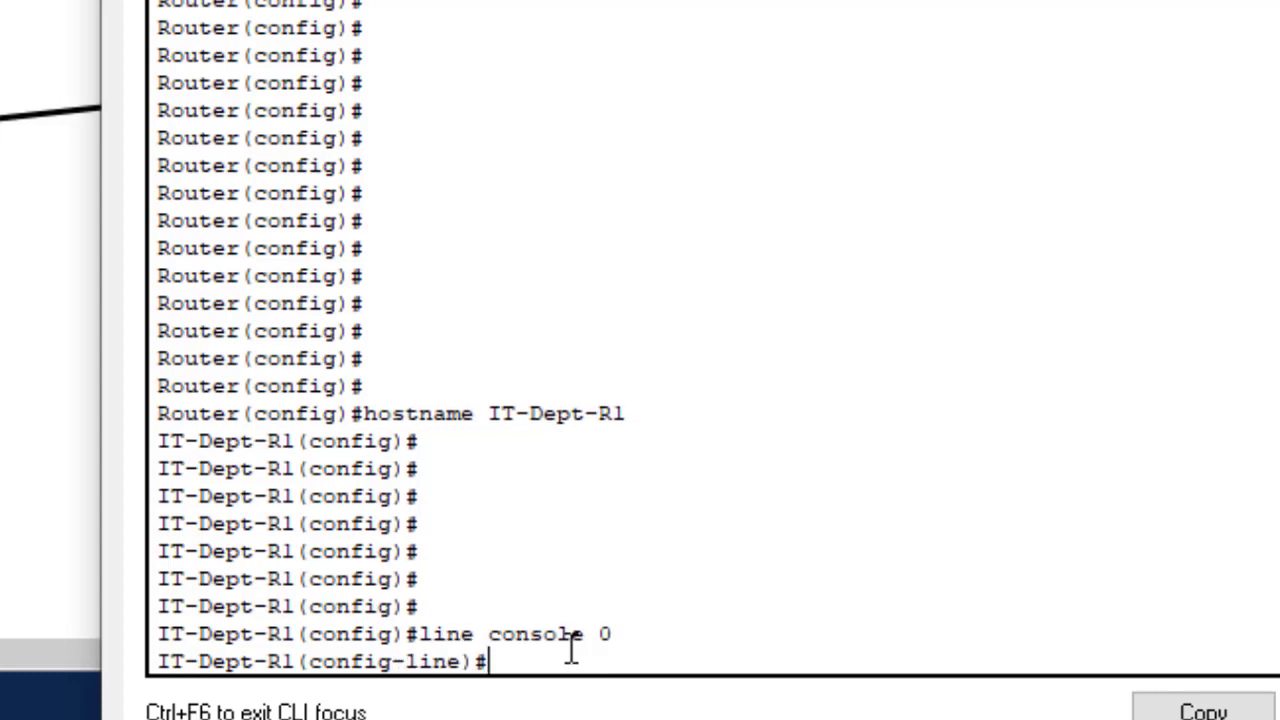
key("Return")
key("Return")
key("Return")
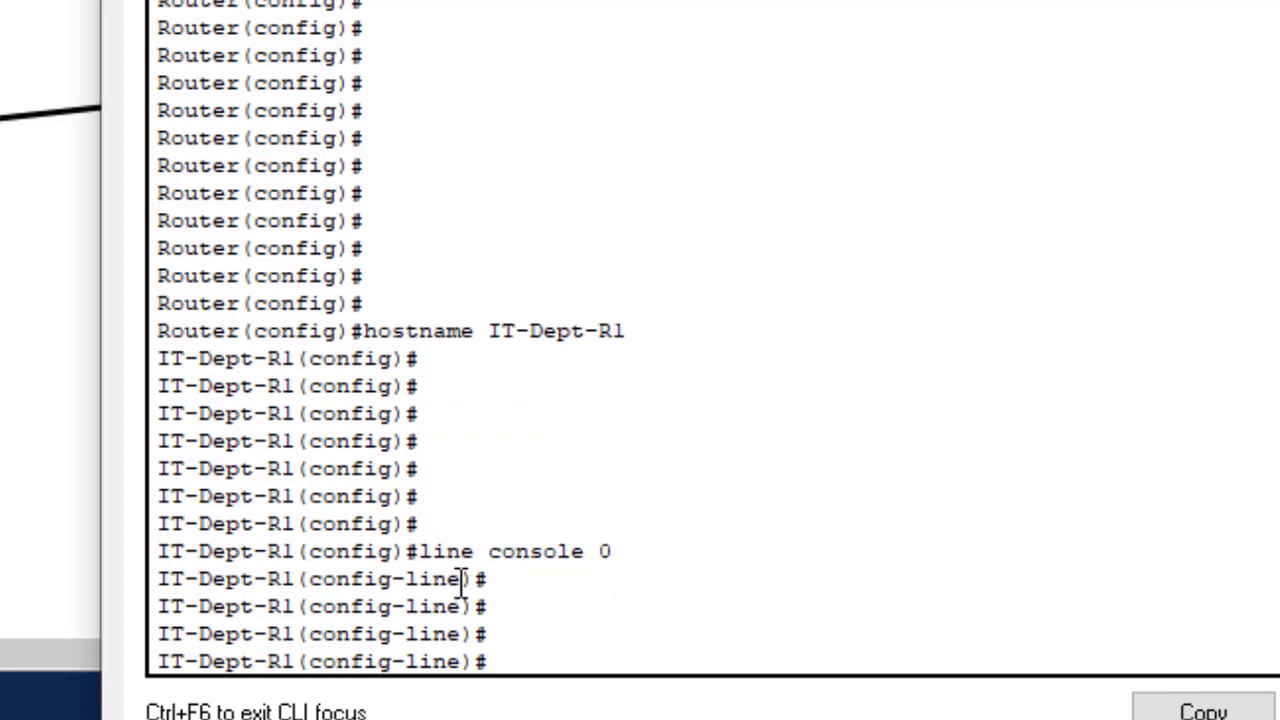
left_click_drag(463, 580, 408, 574)
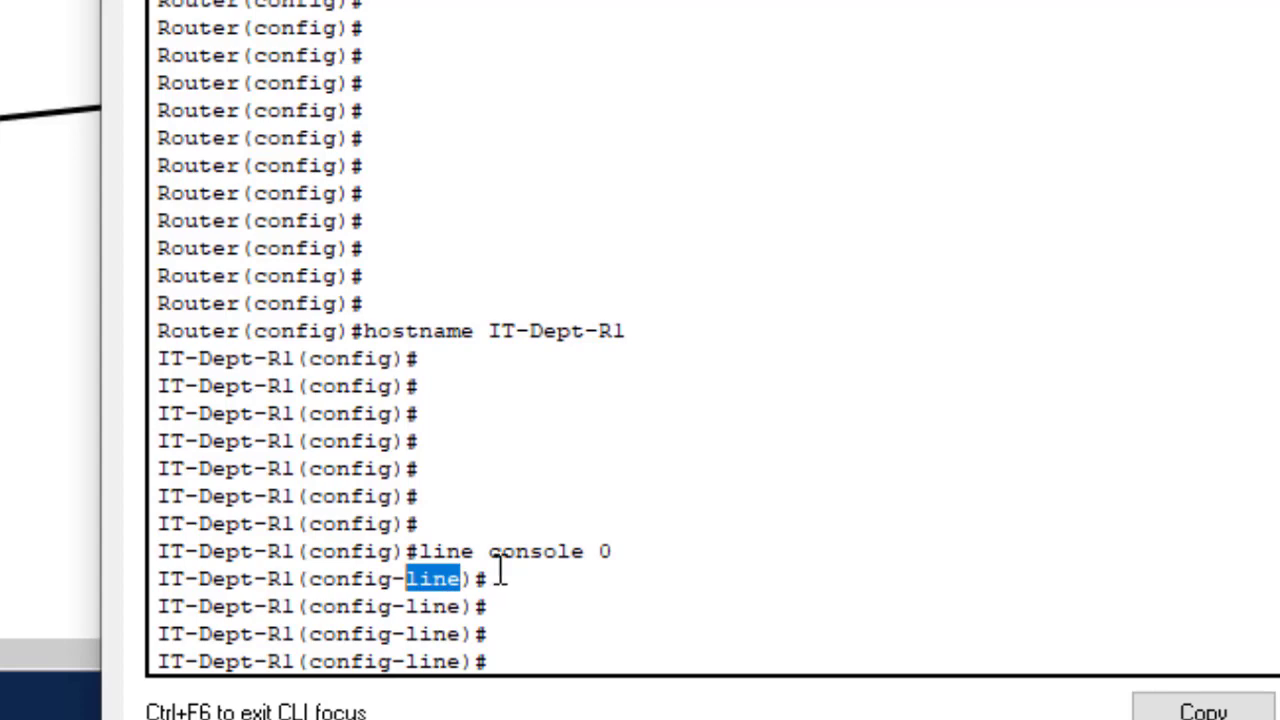
left_click(503, 574)
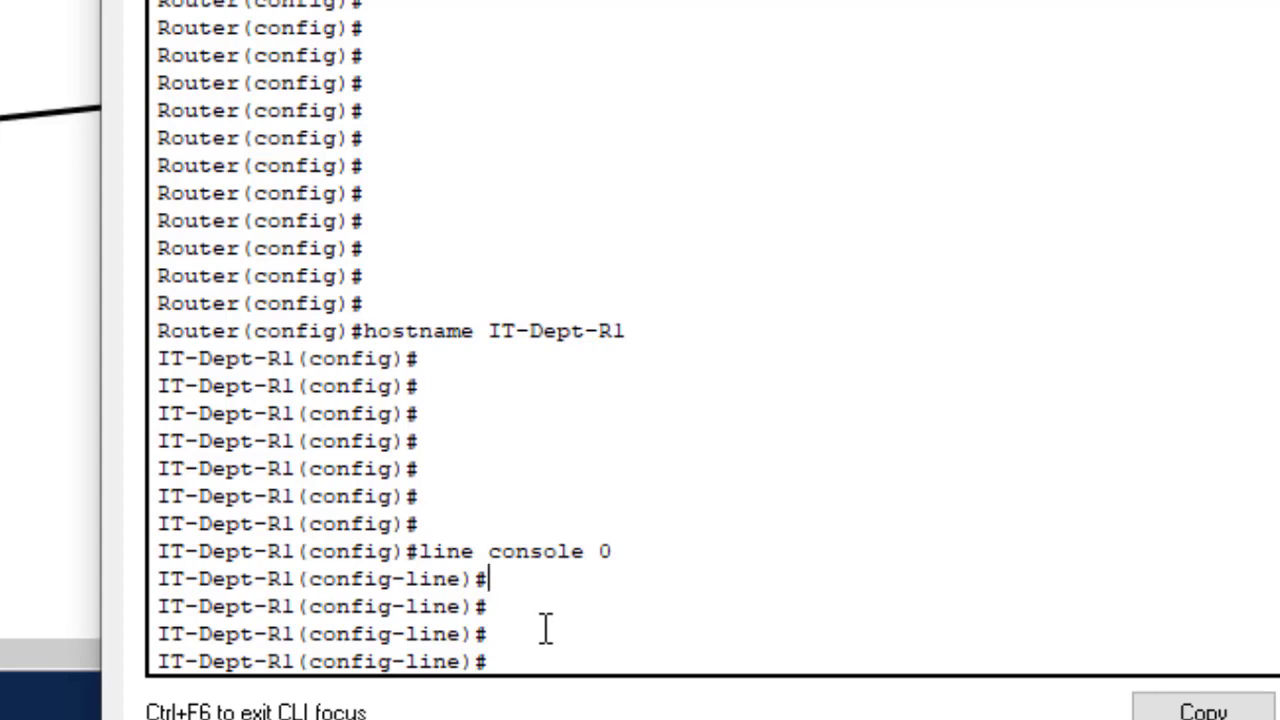
- Set the console line password and enable login on it
type("passwor")
key("BackSpace")
key("BackSpace")
key("Tab")
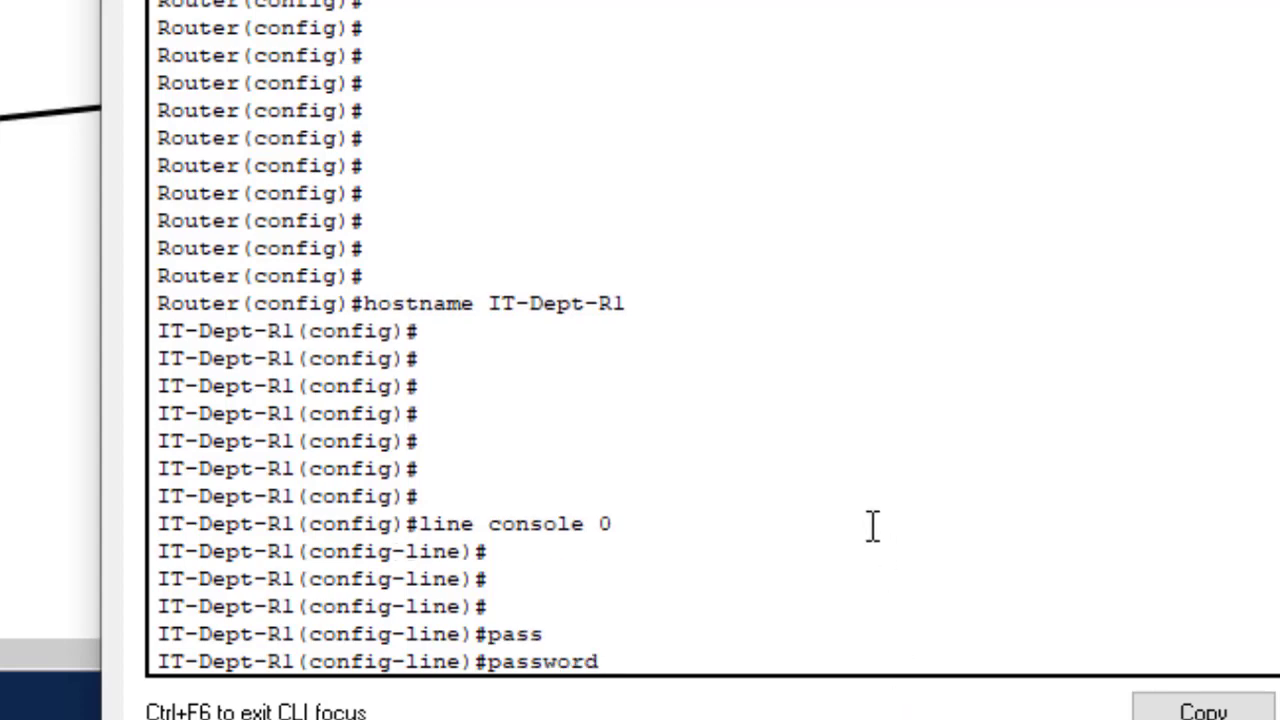
type("Cisco@123")
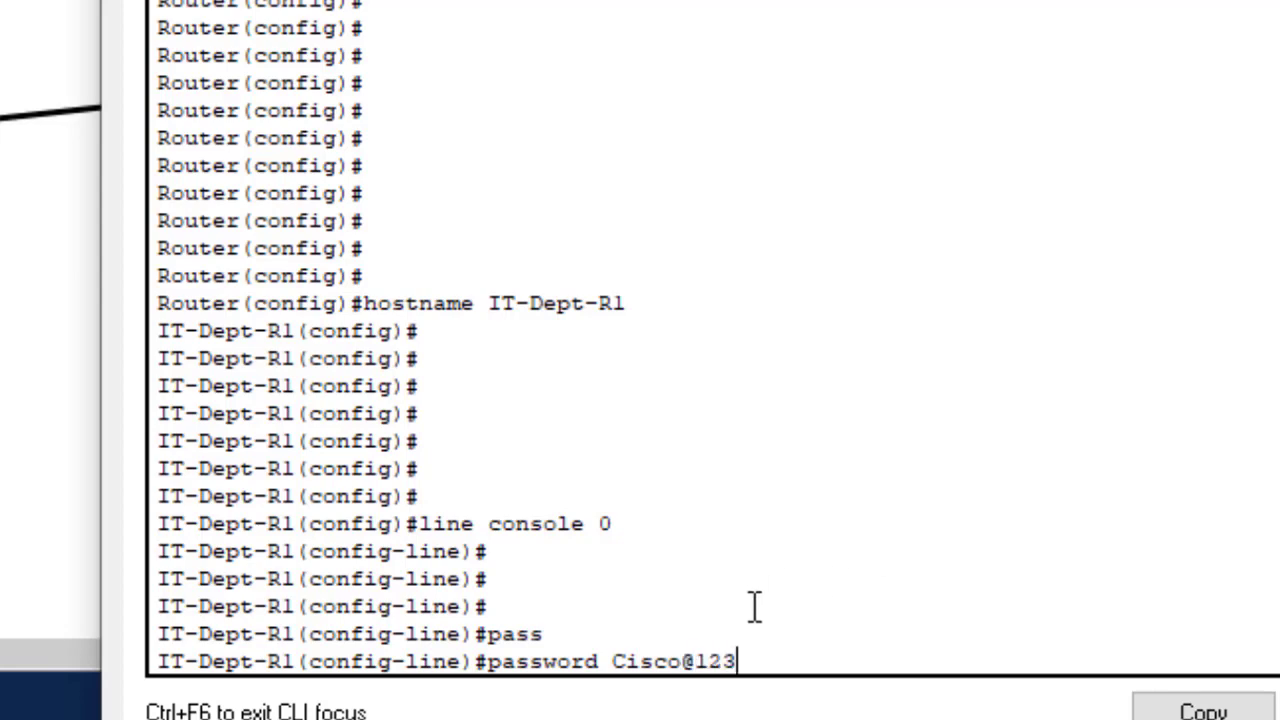
key("Return")
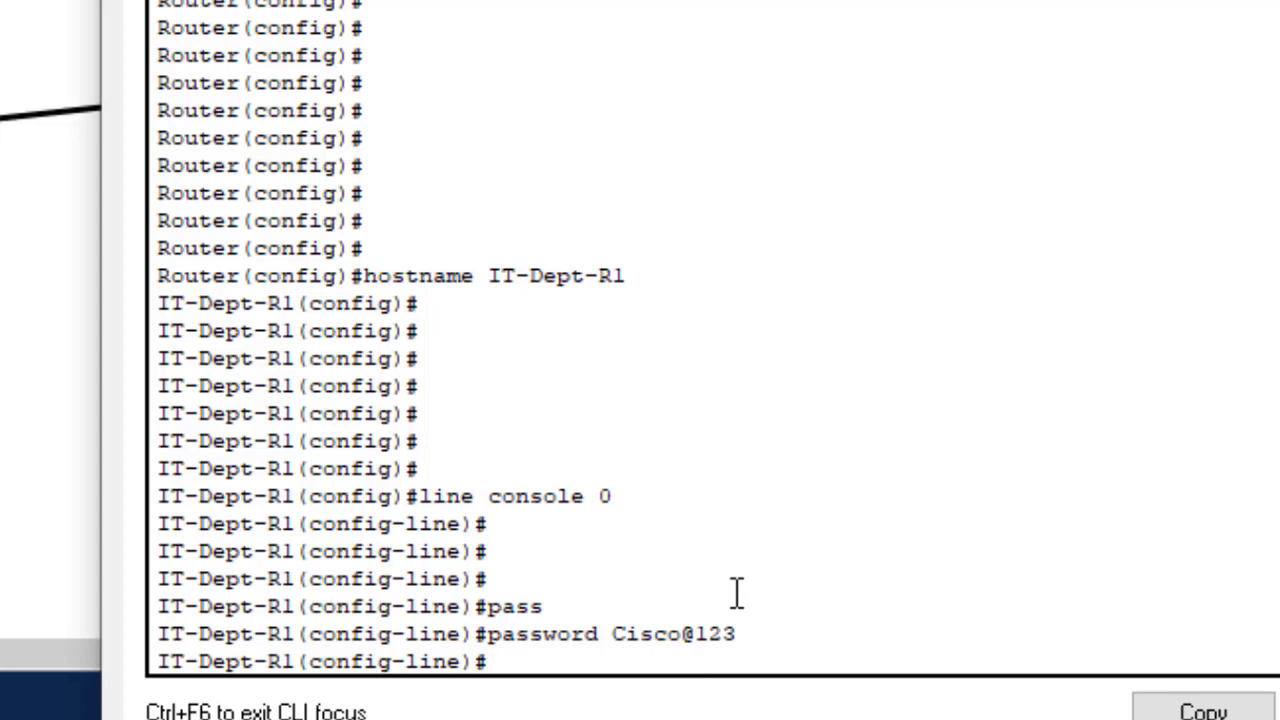
type("login")
key("Return")
key("Return")
key("Return")
key("Return")
key("Return")
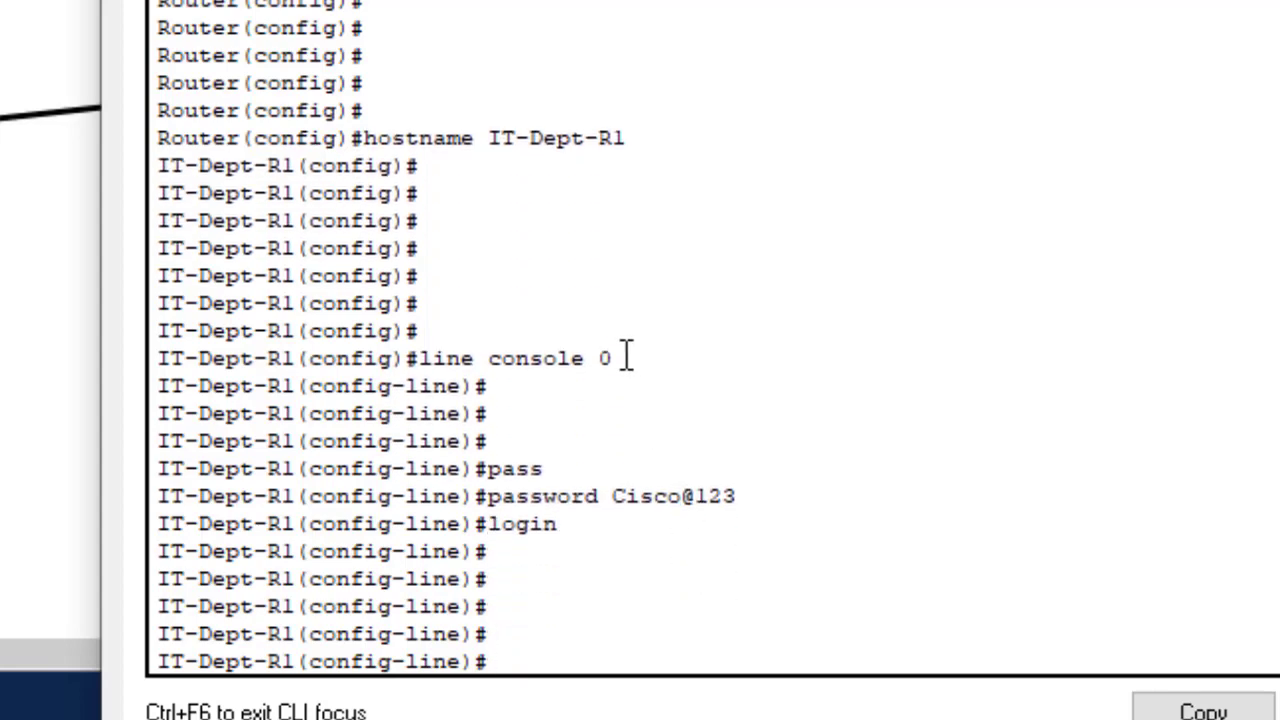
- Highlight the line console 0, password and login commands for review
left_click_drag(627, 355, 427, 362)
left_click(440, 372)
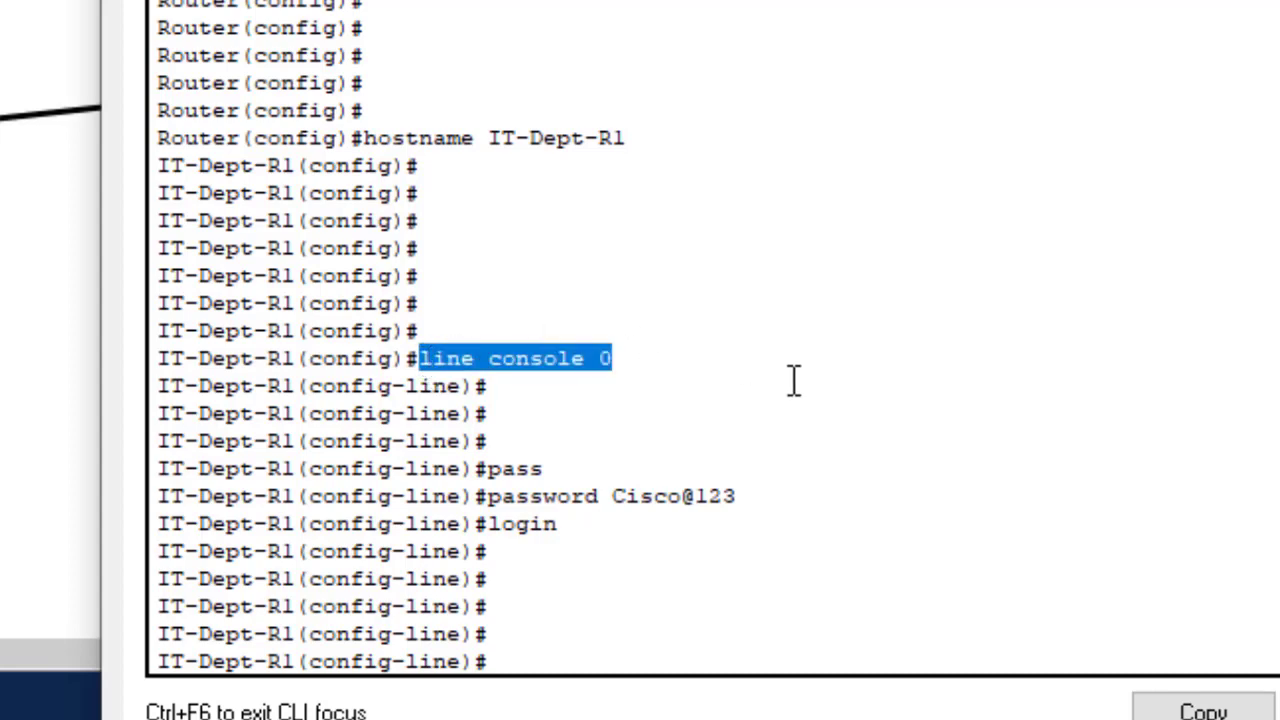
left_click(596, 383)
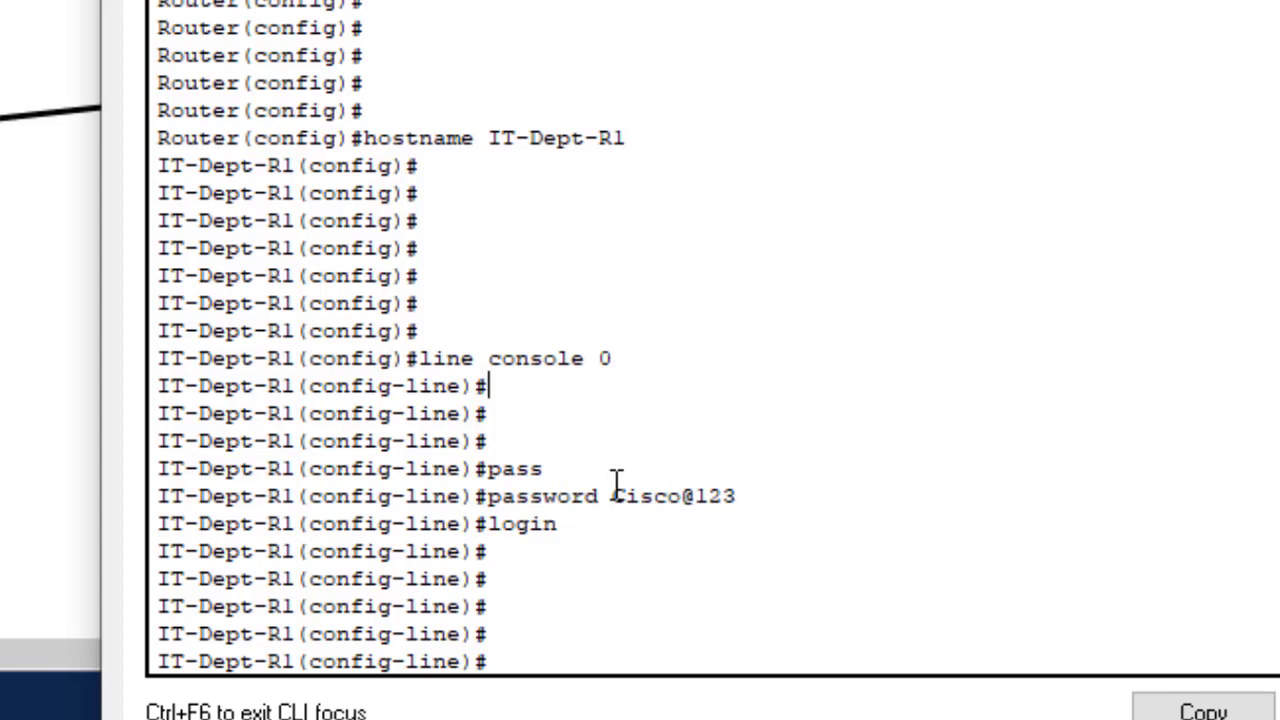
left_click_drag(613, 494, 746, 494)
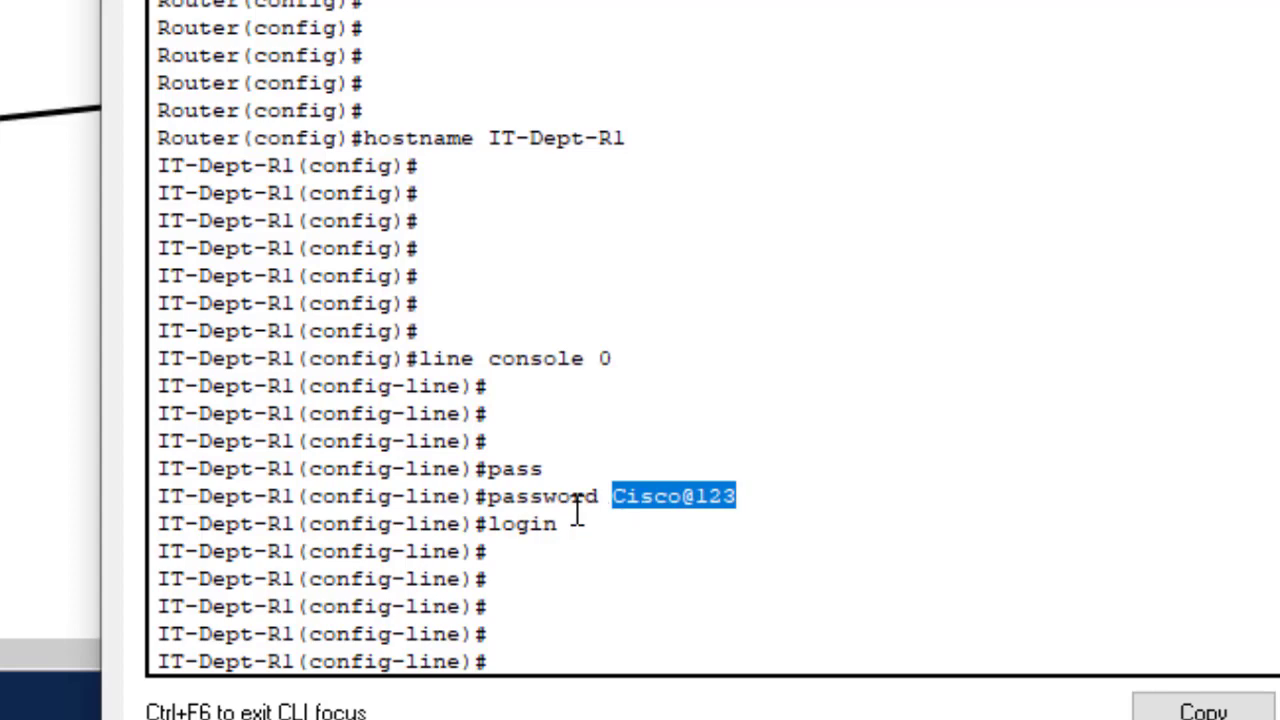
left_click_drag(577, 523, 488, 525)
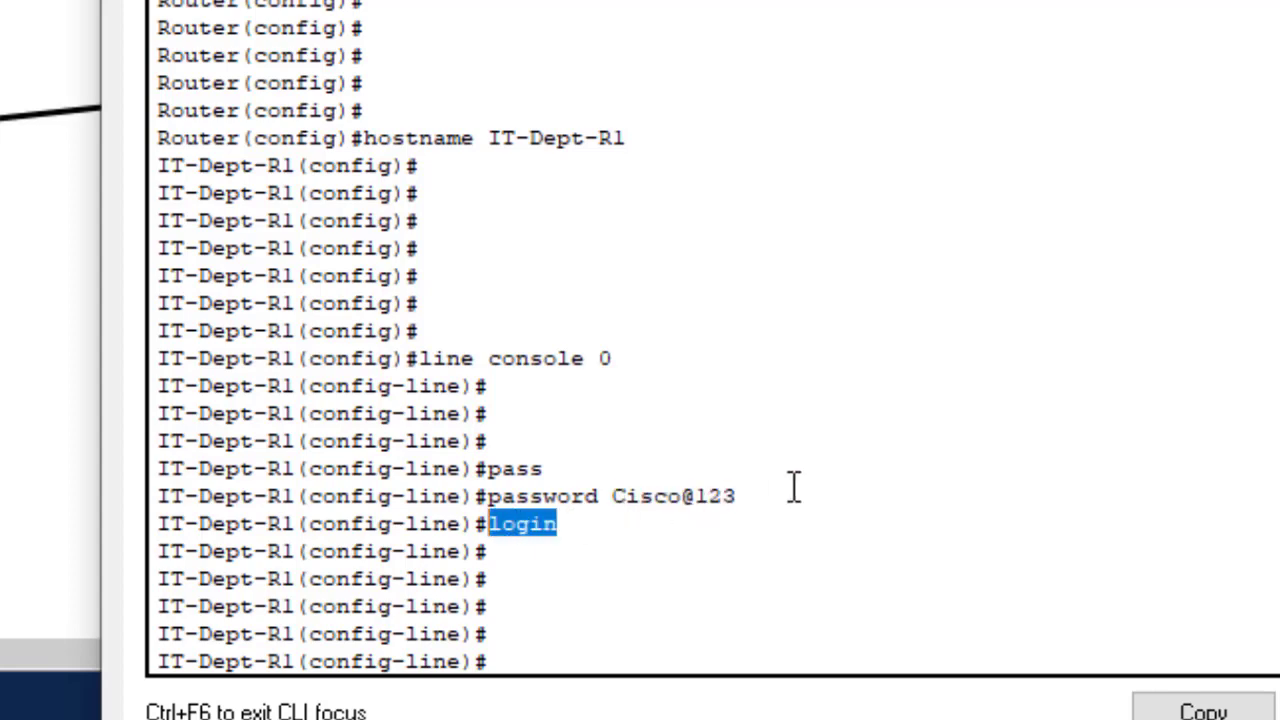
left_click_drag(742, 496, 488, 524)
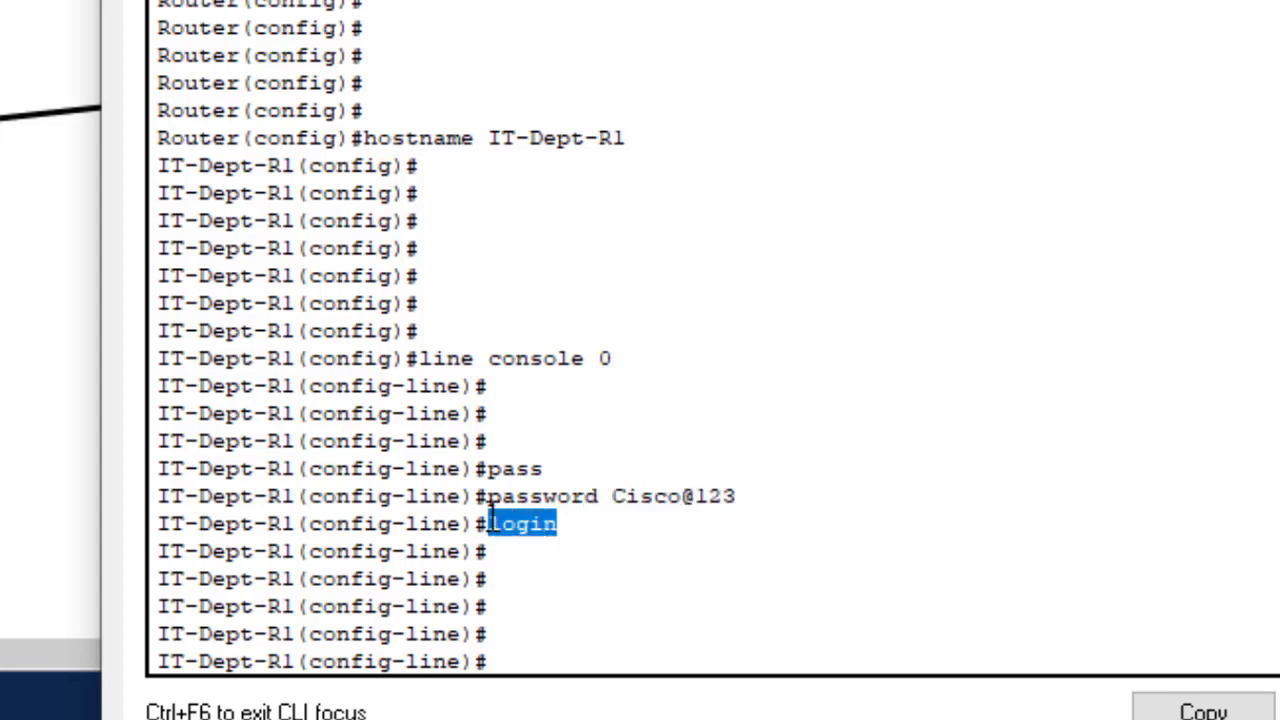
- Begin the exec-timeout command at the config-line prompt
left_click(535, 630)
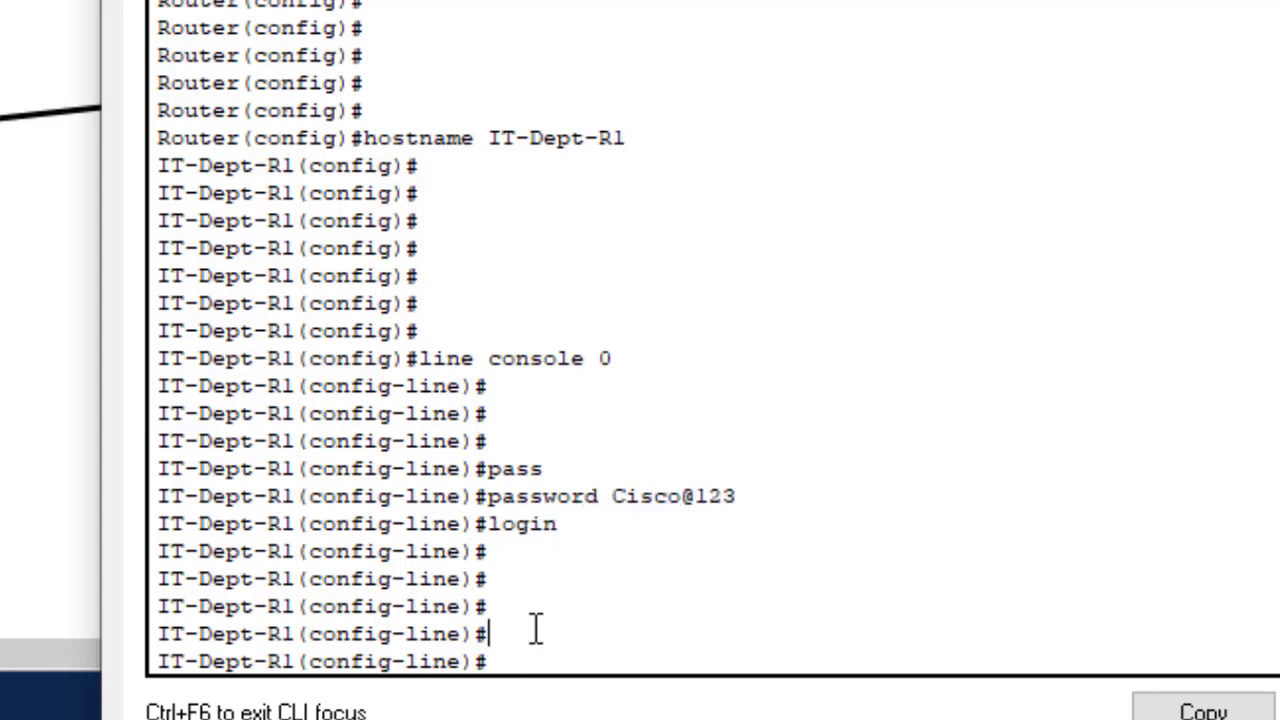
type("exec-t")
key("Tab")
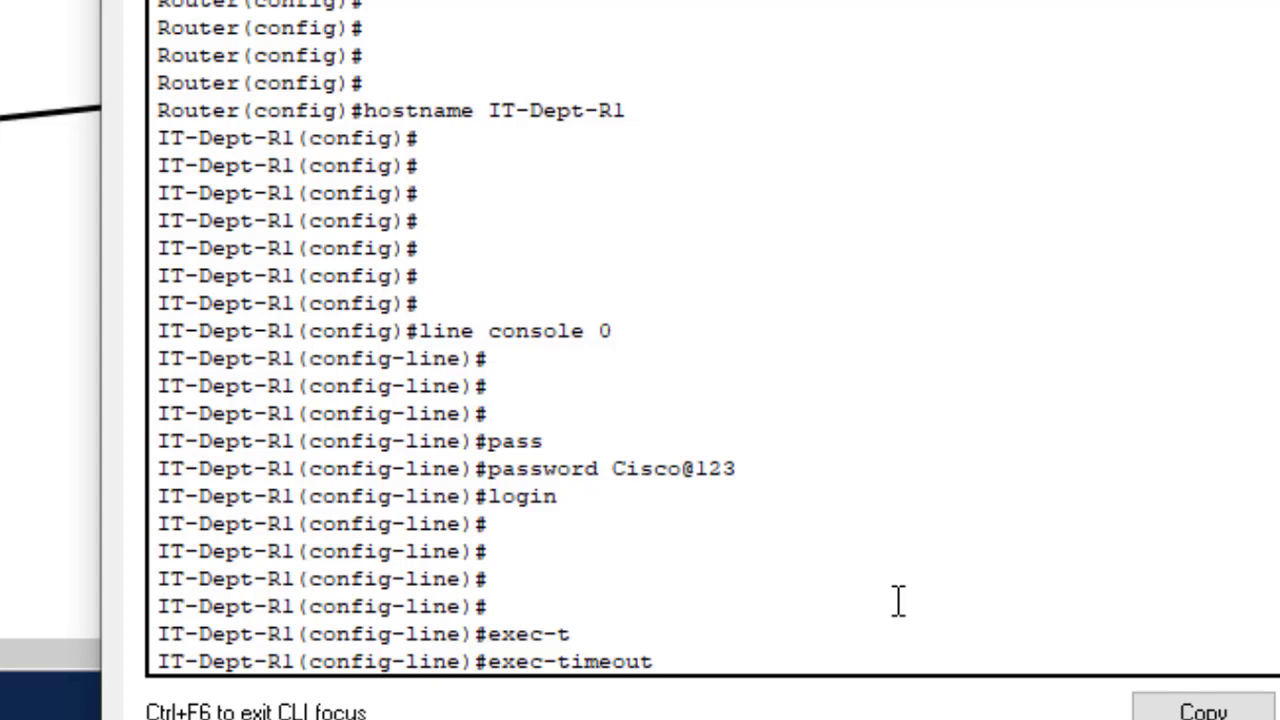
type("3 0")
key("Return")
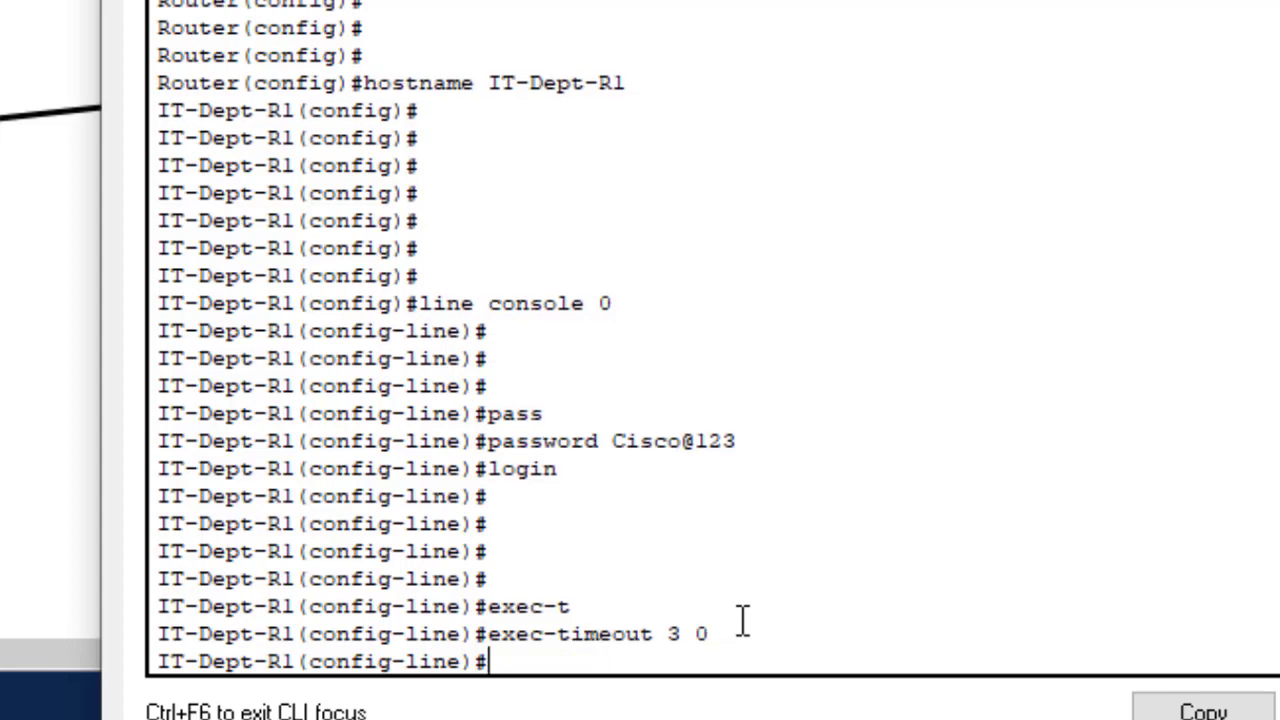
type("logg")
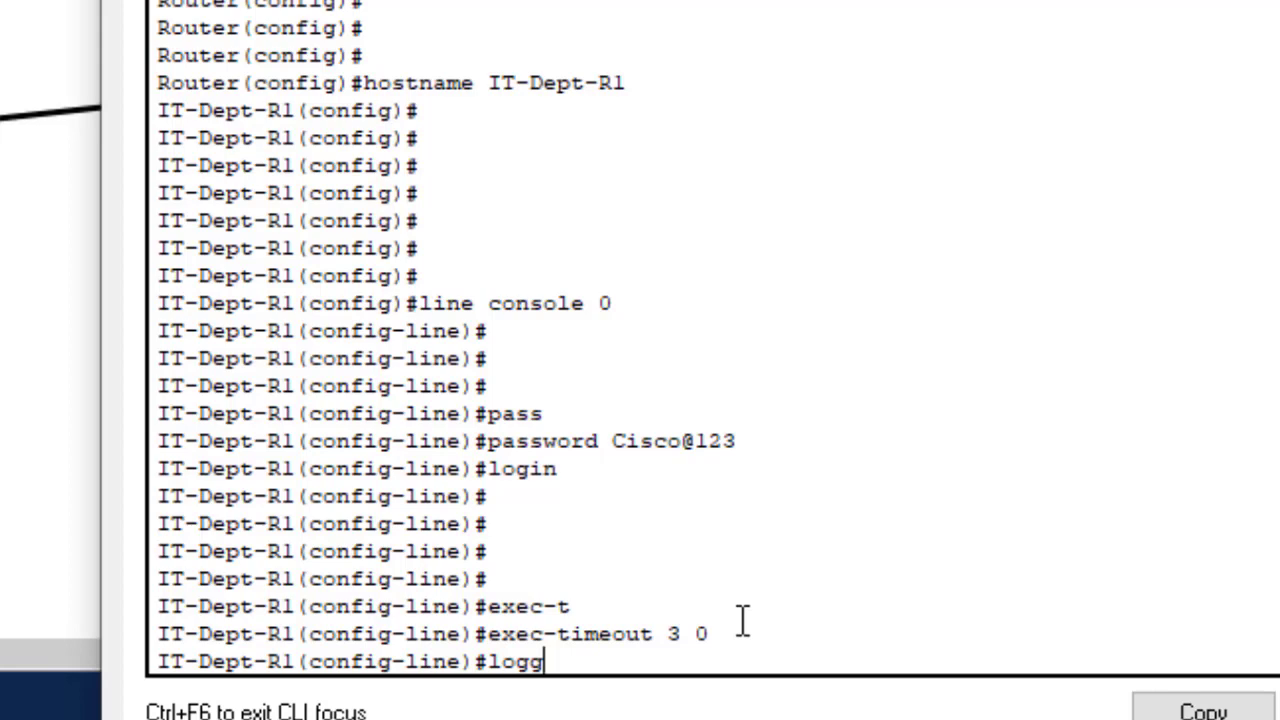
type("i")
key("Tab")
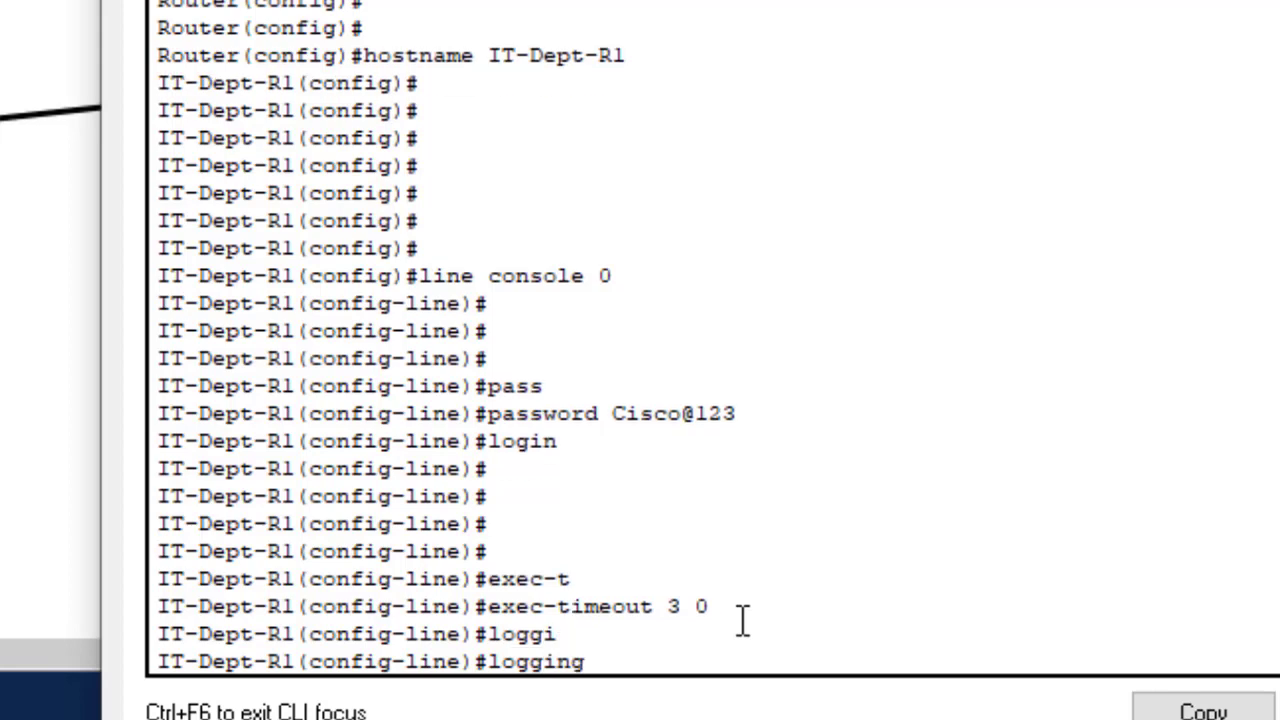
type("syn")
key("Tab")
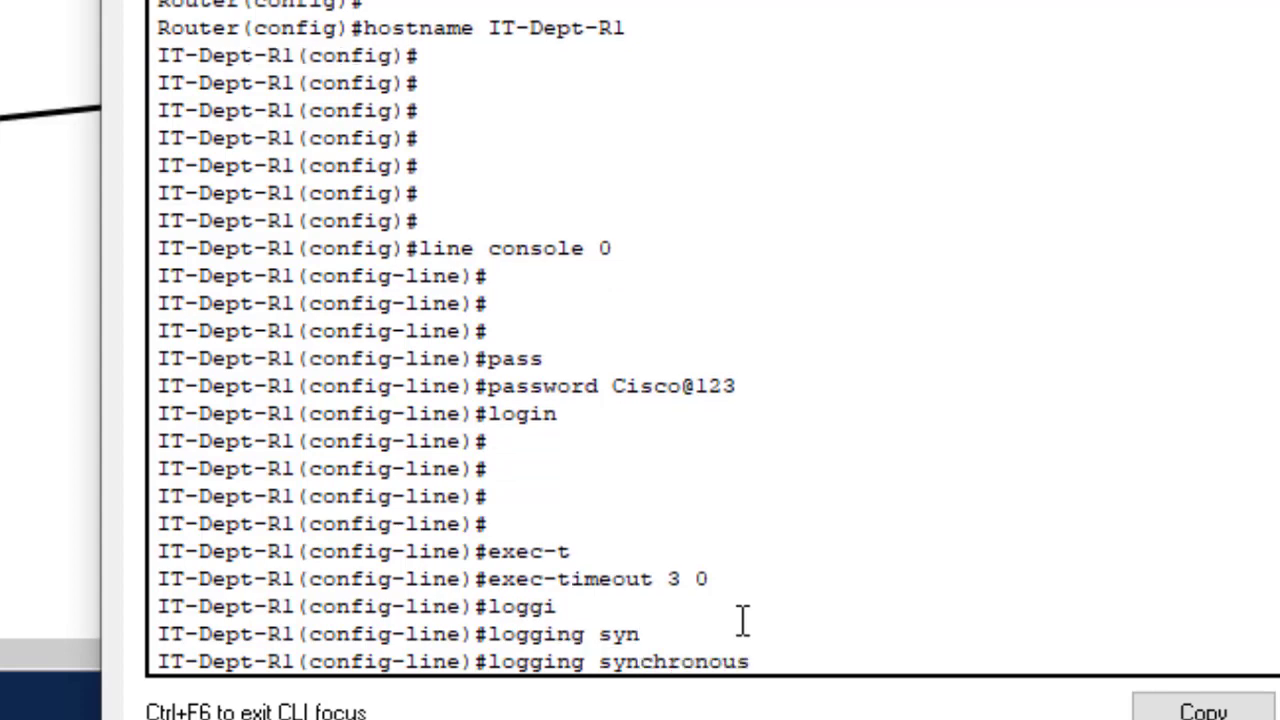
key("Return")
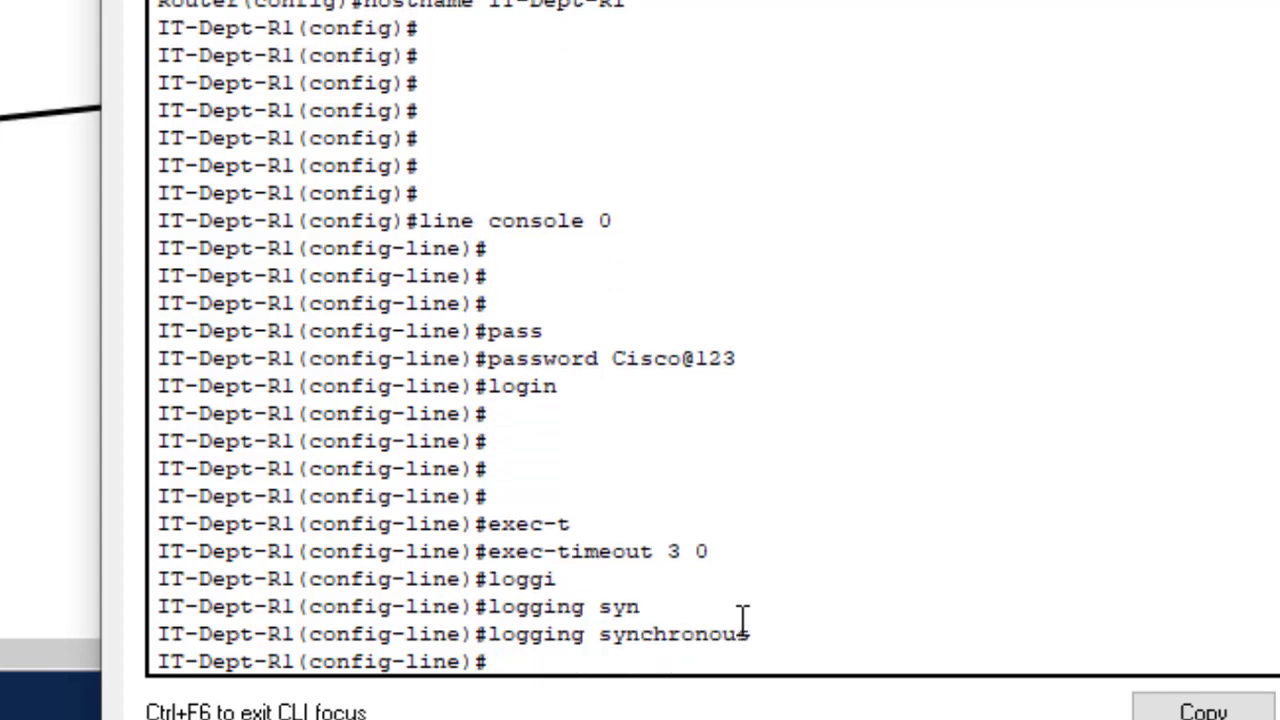
key("Return")
key("Return")
key("Return")
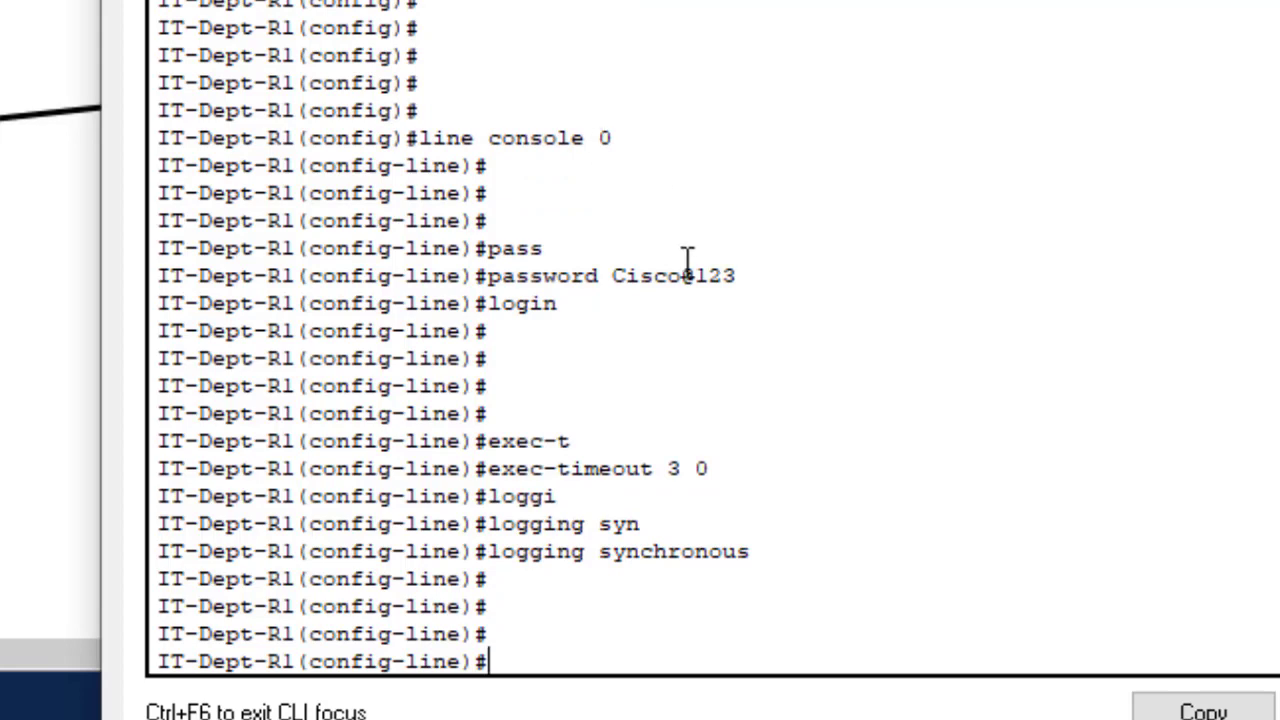
left_click_drag(654, 271, 557, 307)
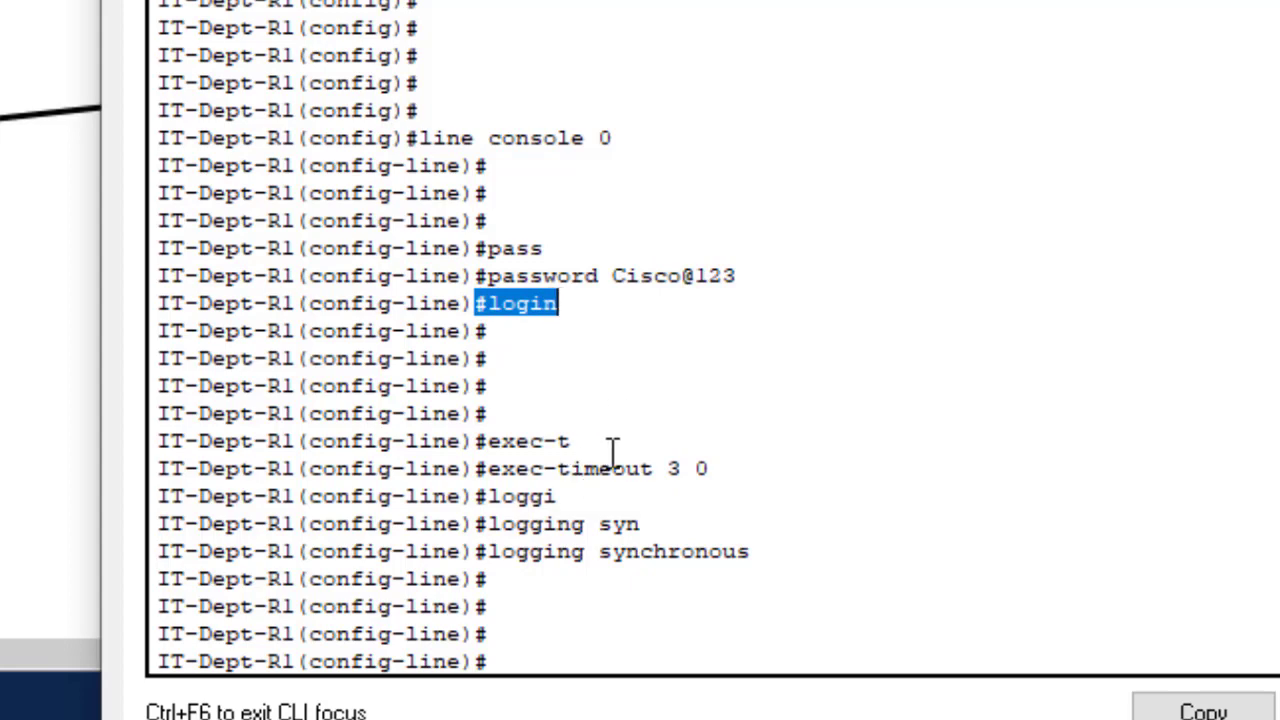
left_click(667, 466)
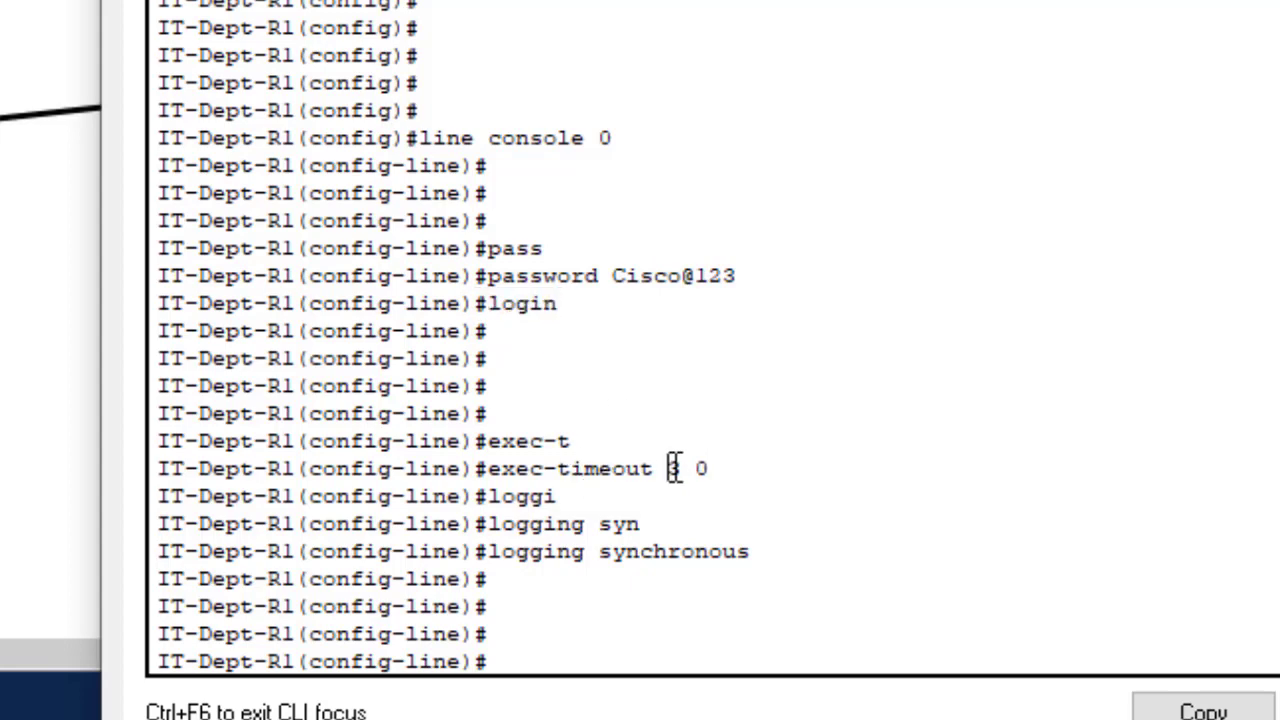
left_click_drag(688, 458, 712, 458)
left_click_drag(488, 549, 753, 556)
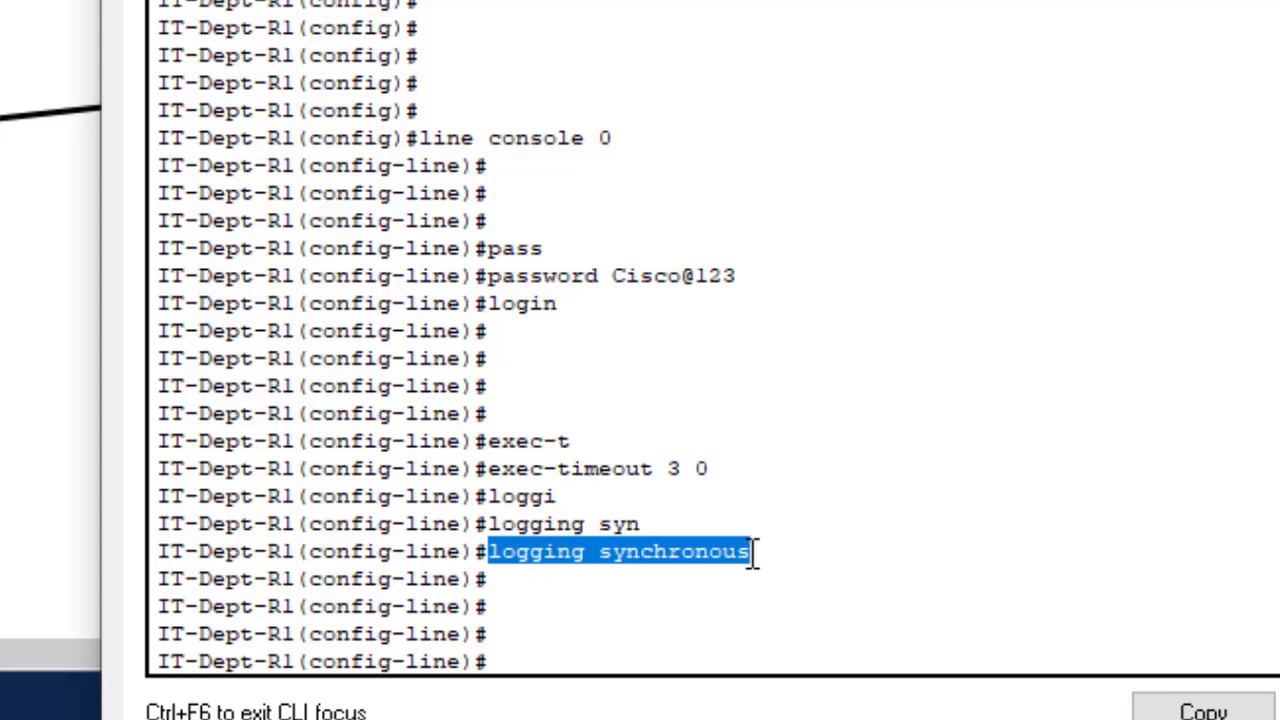
- Exit console line configuration and enter line vty 0 4
left_click(566, 618)
key("Return")
key("Return")
key("Return")
type("exit")
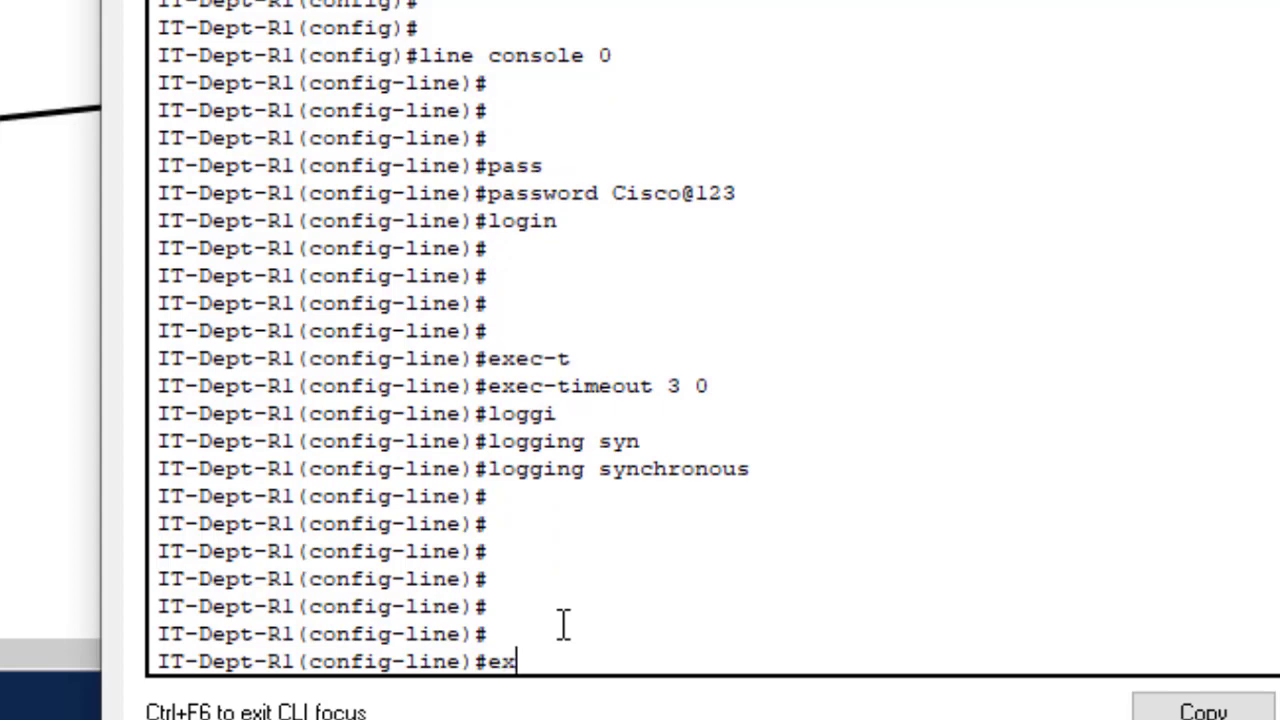
key("Return")
key("Return")
key("Return")
key("Return")
key("Return")
key("Return")
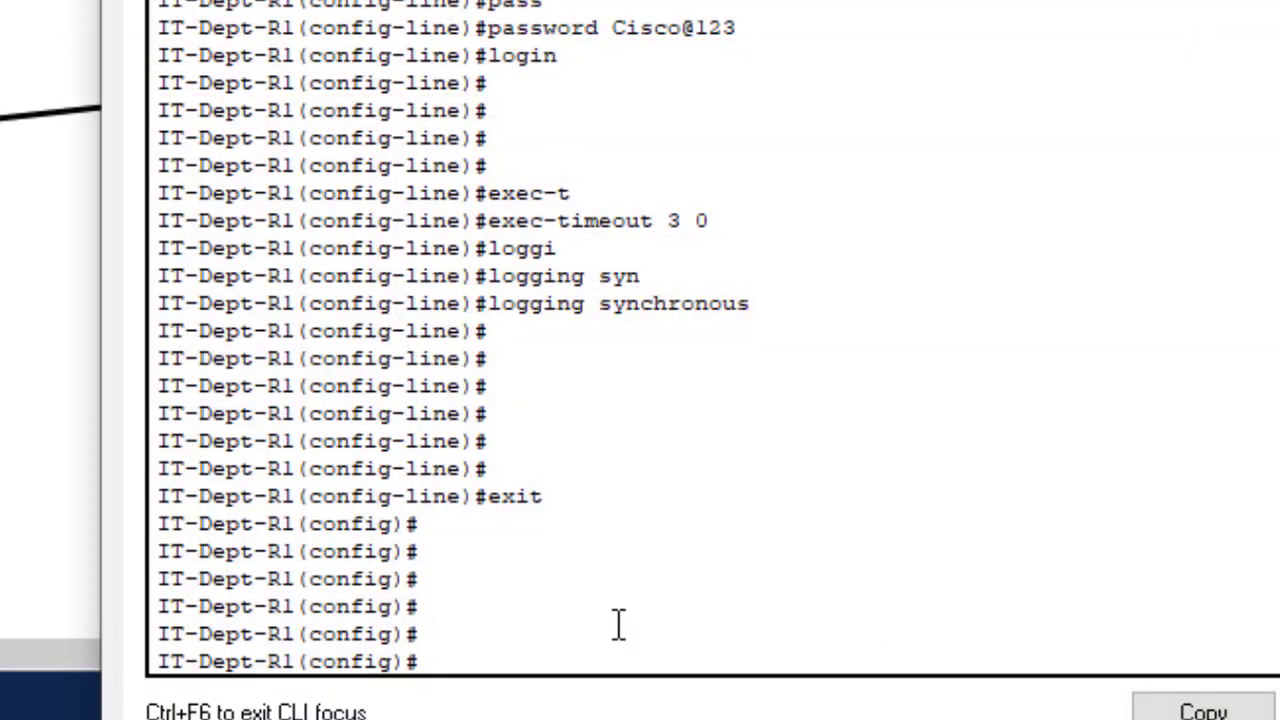
type("line vty")
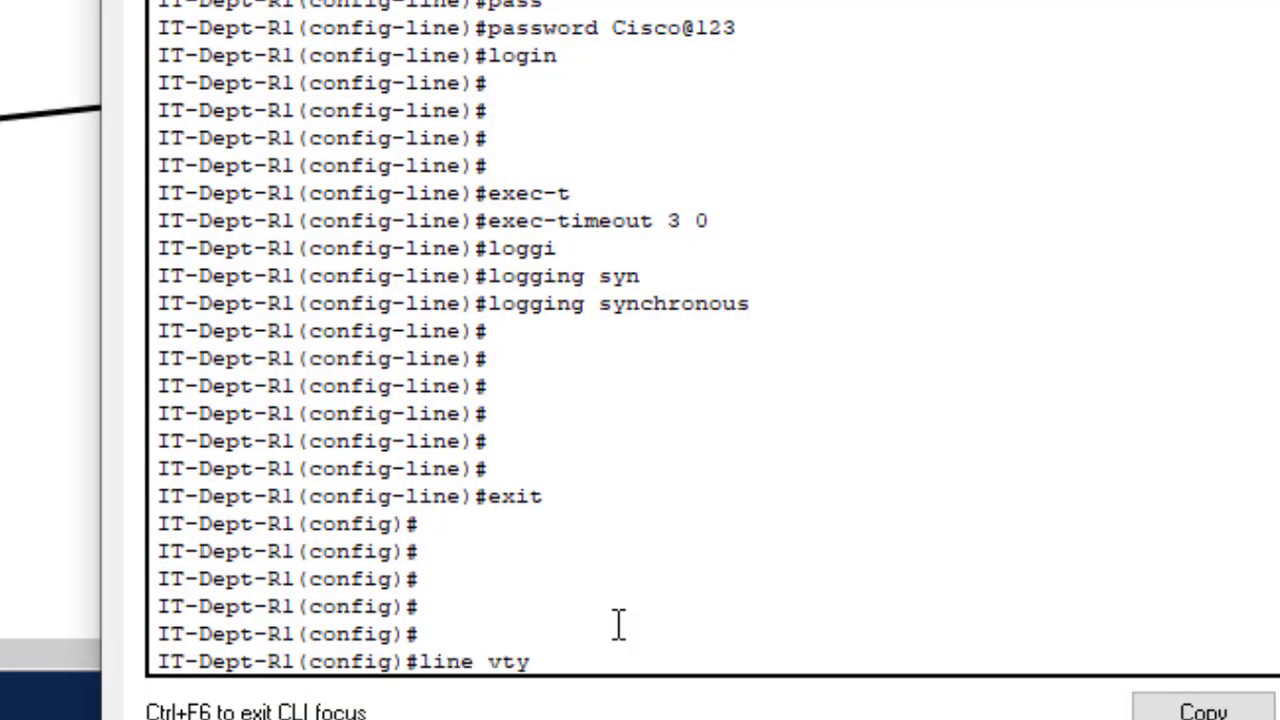
type(" 0 4")
key("Return")
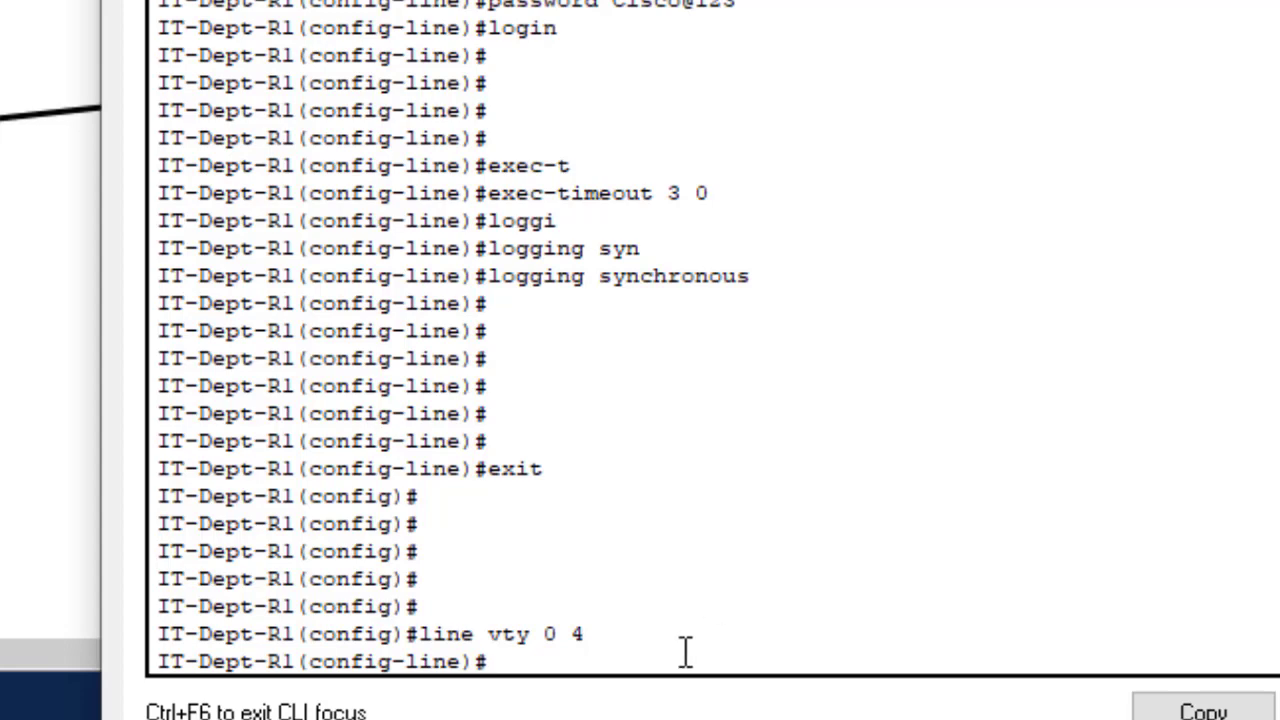
- Set the vty lines' password and require login
type("passw")
key("Tab")
type("C")
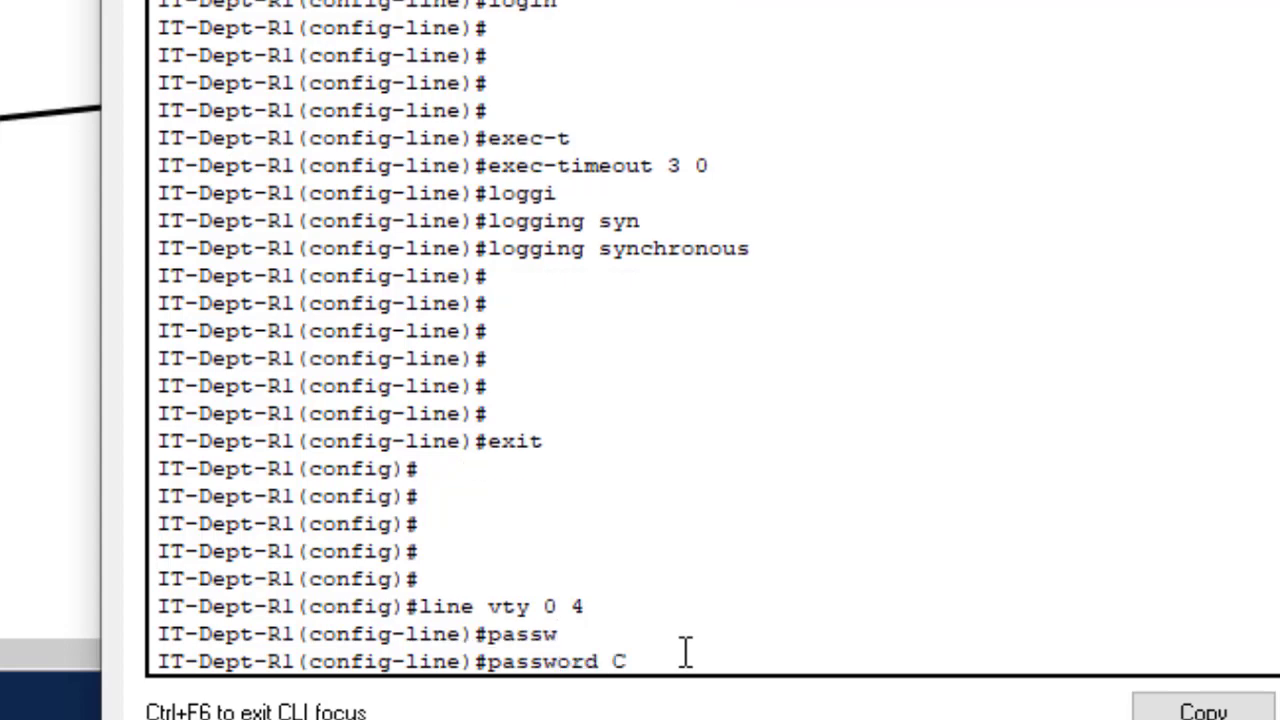
type("isco123")
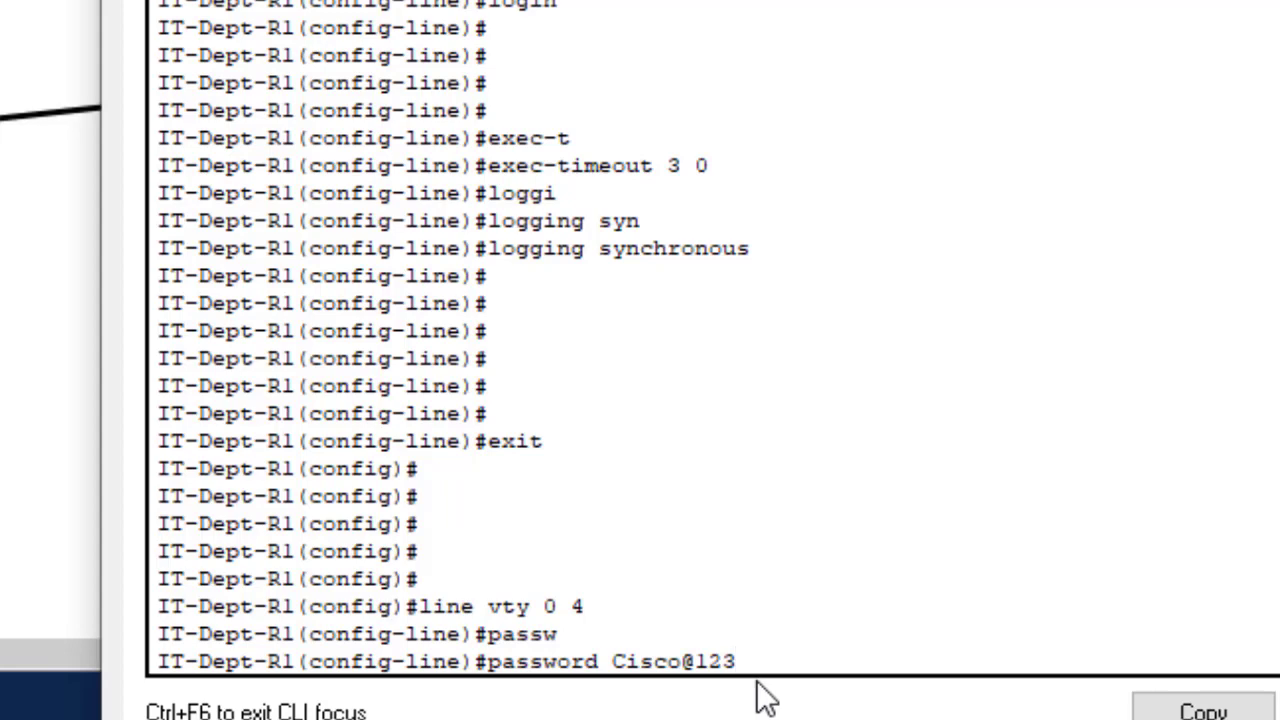
key("Return")
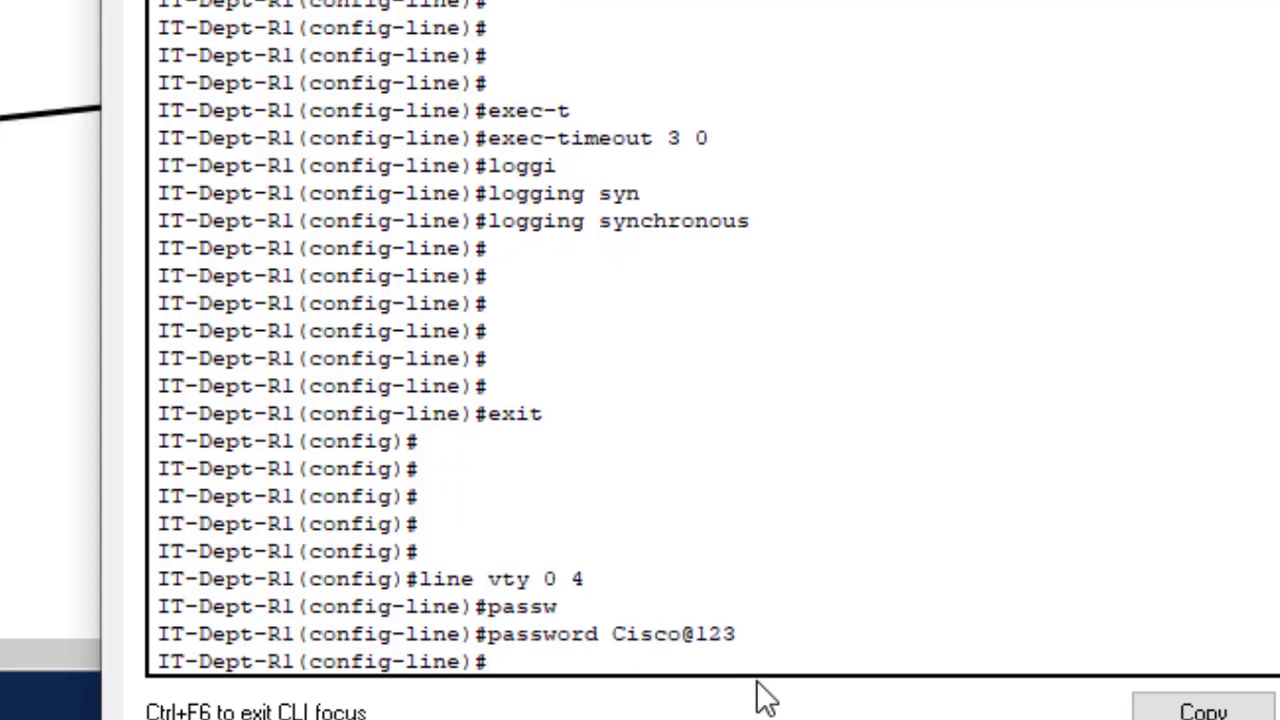
type("login")
key("Return")
key("Return")
key("Return")
key("Return")
key("Return")
key("Return")
key("Return")
key("Return")
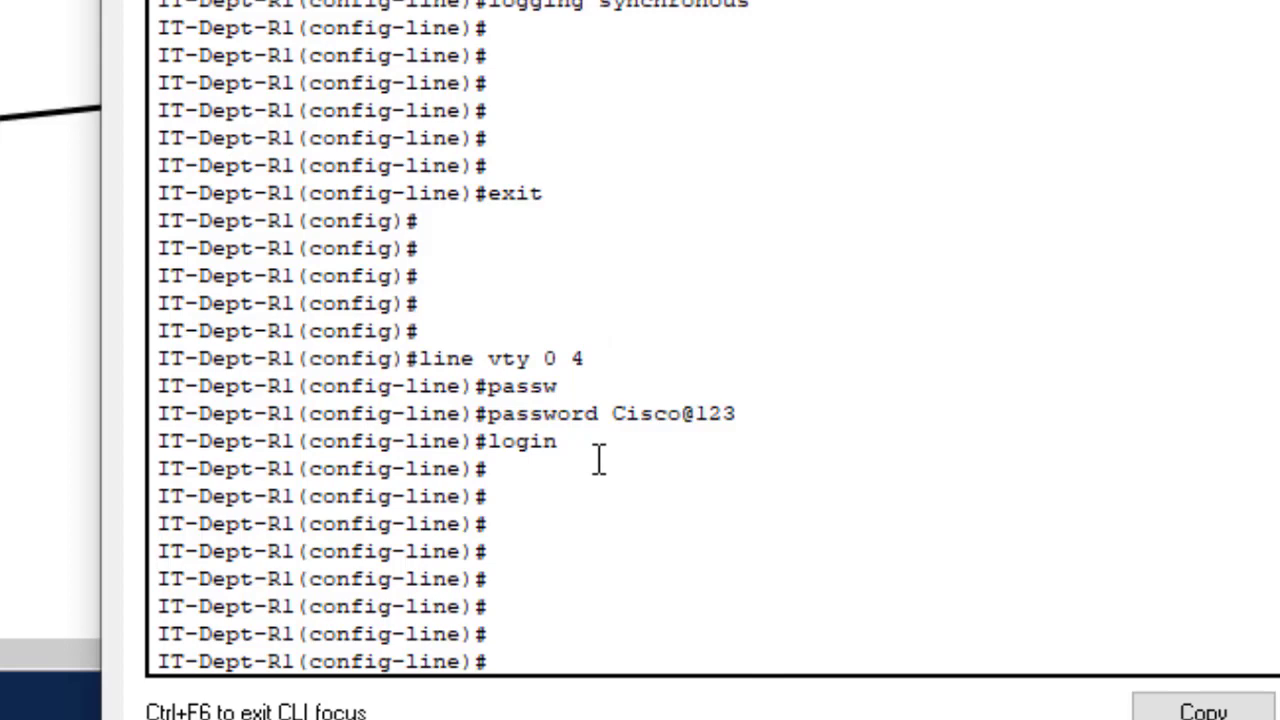
- Add exec-timeout 3 0 and logging synchronous to the vty lines, then exit to global config
type("exec")
key("Tab")
type("-t")
key("Tab")
type("3 0")
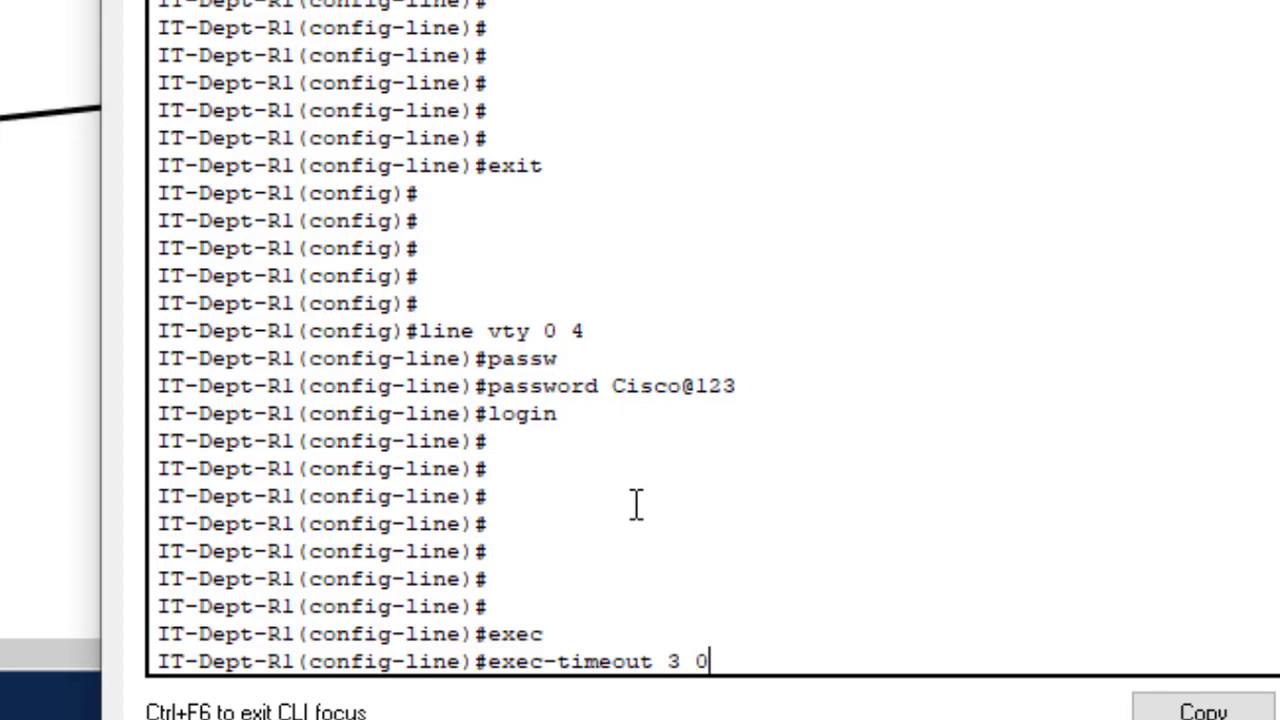
key("Return")
key("Return")
key("Return")
type("loggi")
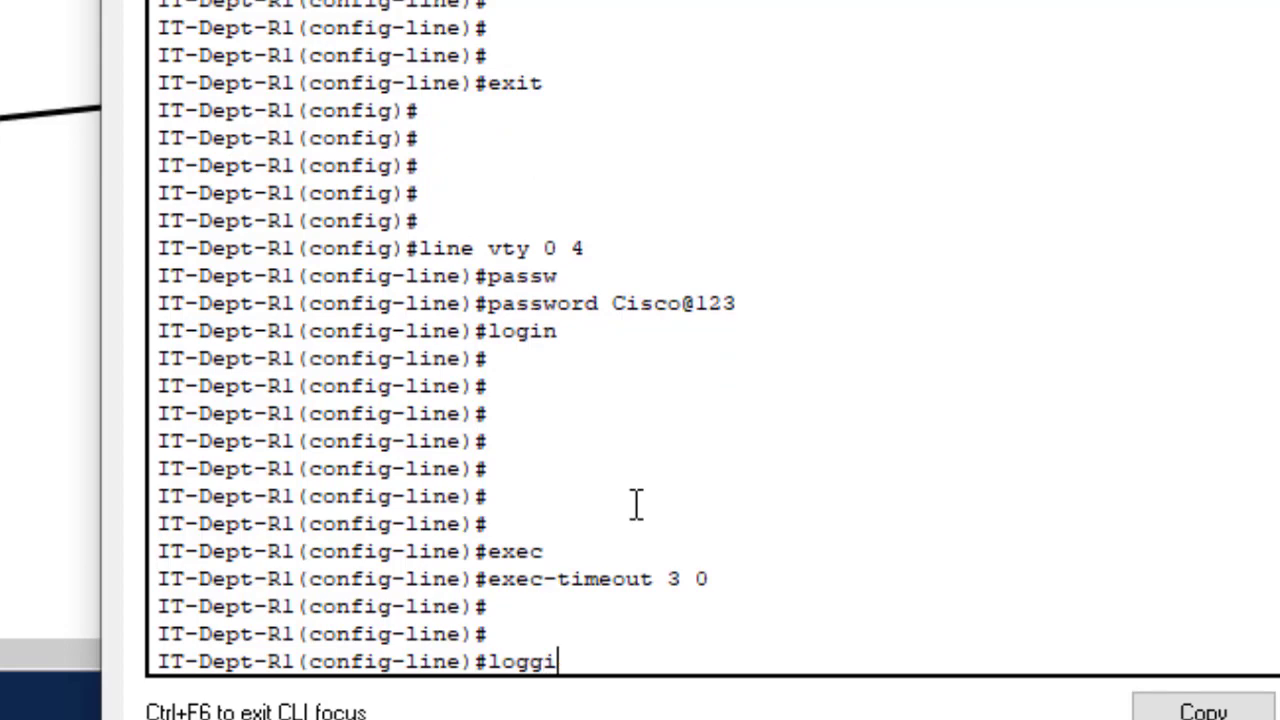
key("Tab")
type("sy")
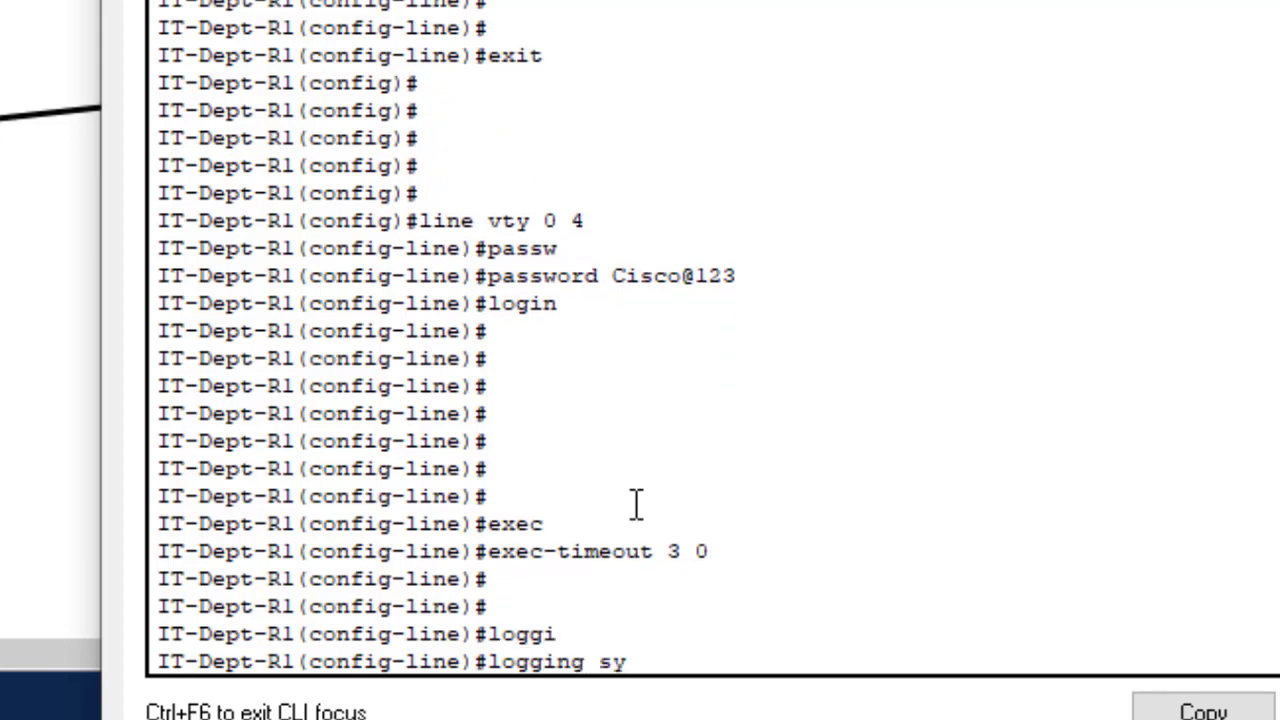
type("n")
key("Tab")
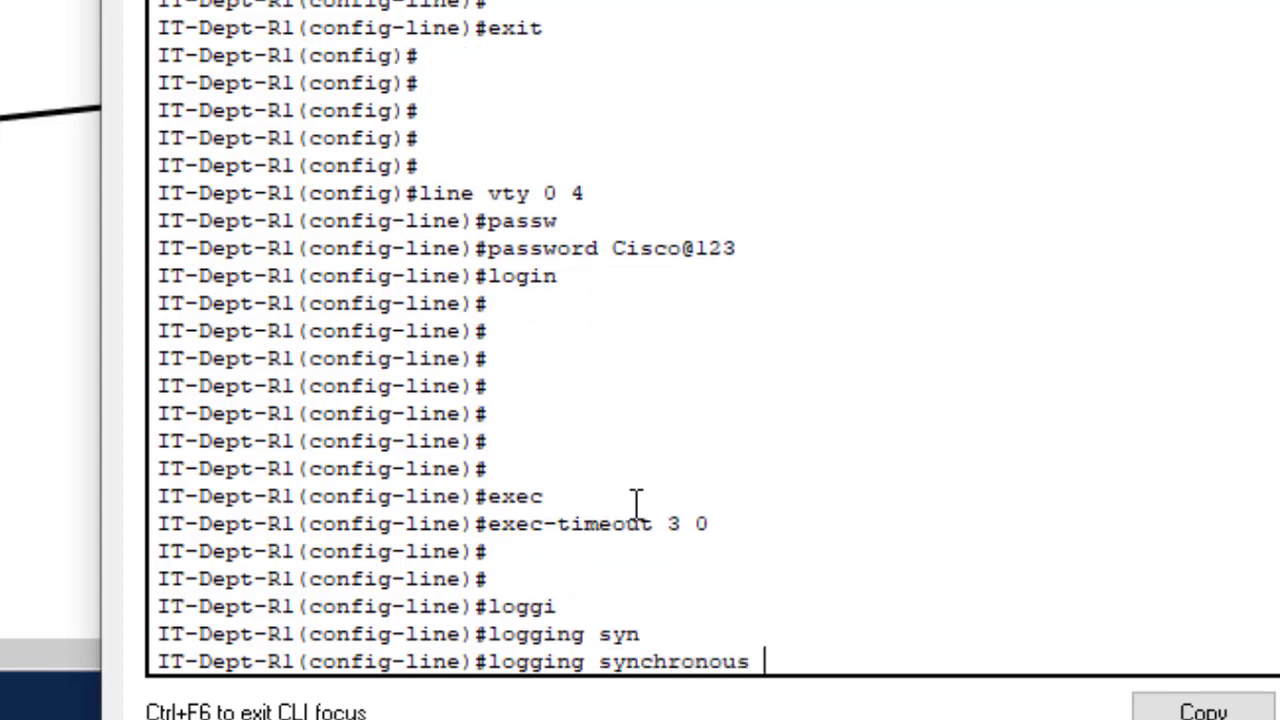
key("Return")
key("Return")
key("Return")
key("Return")
key("Return")
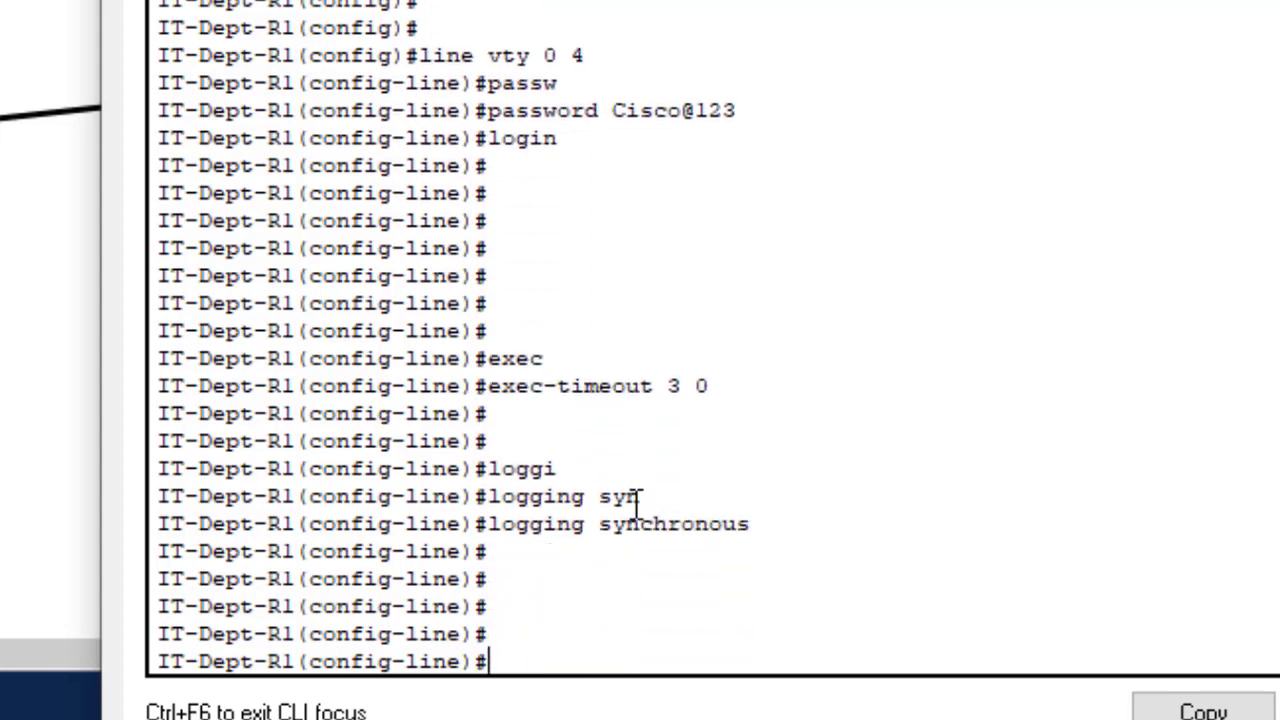
type("exit")
key("Return")
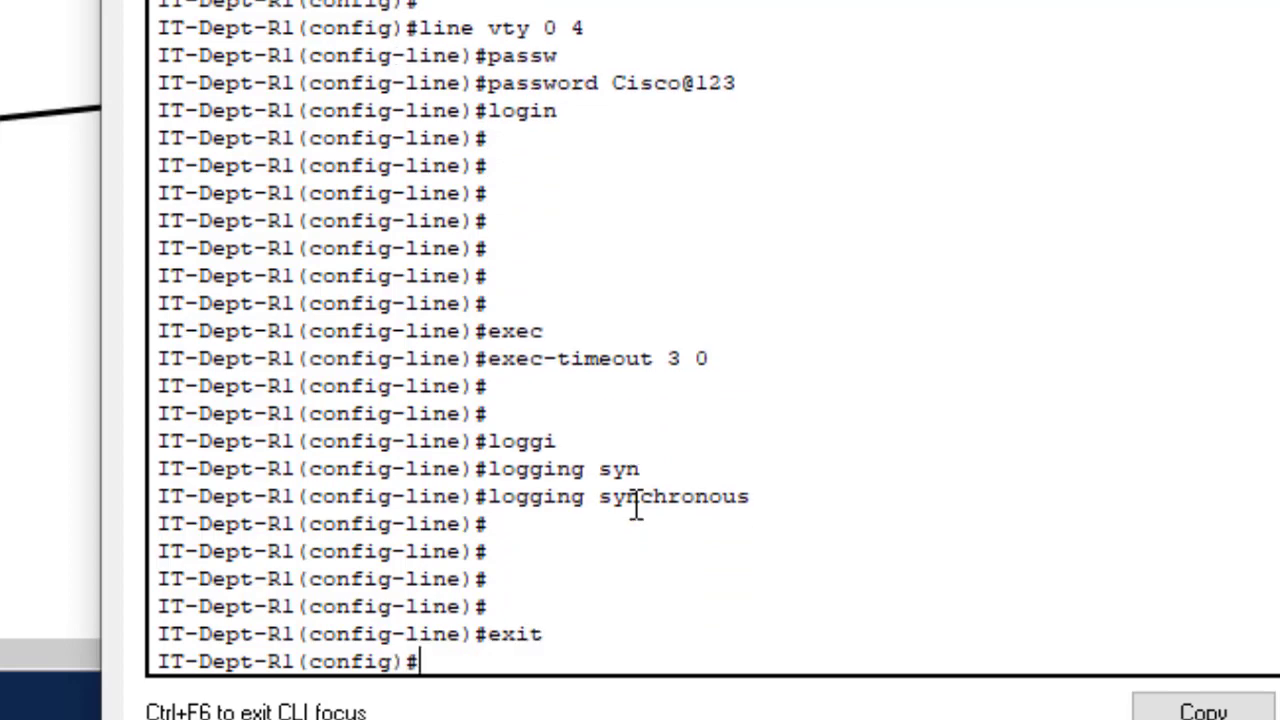
key("Return")
key("Return")
key("Return")
key("Return")
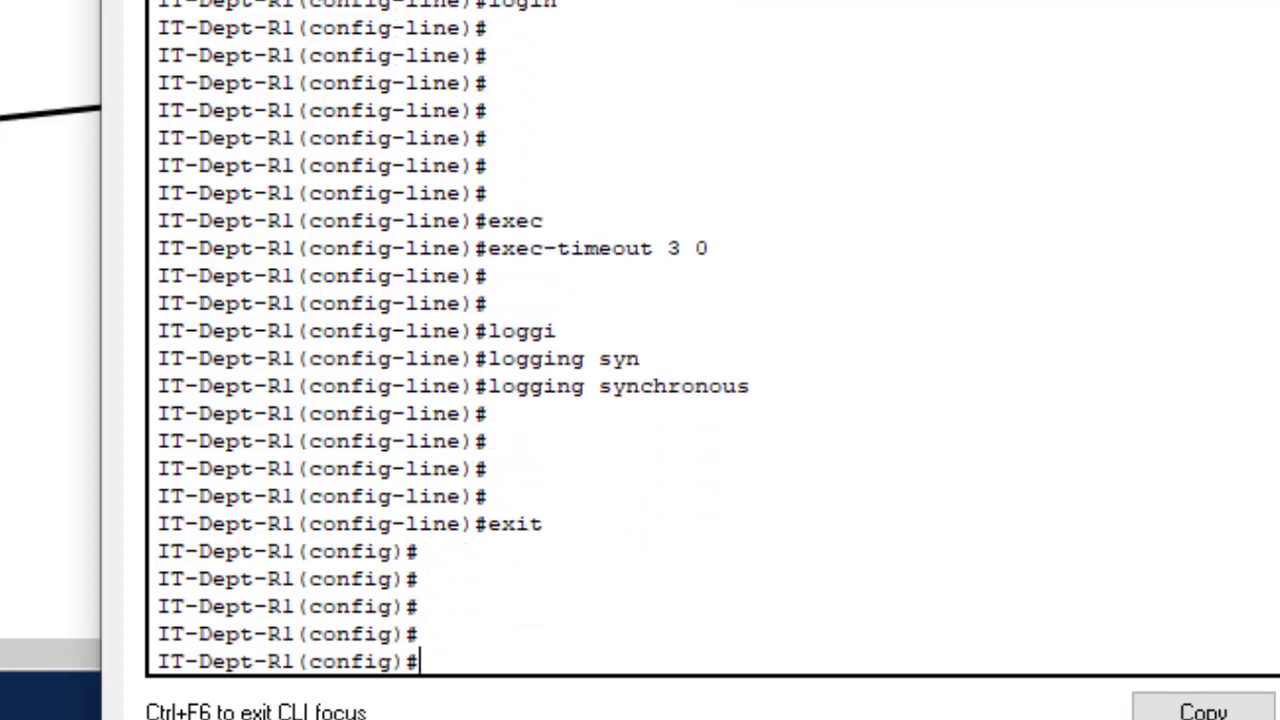
scroll(450, 340, "up", 12)
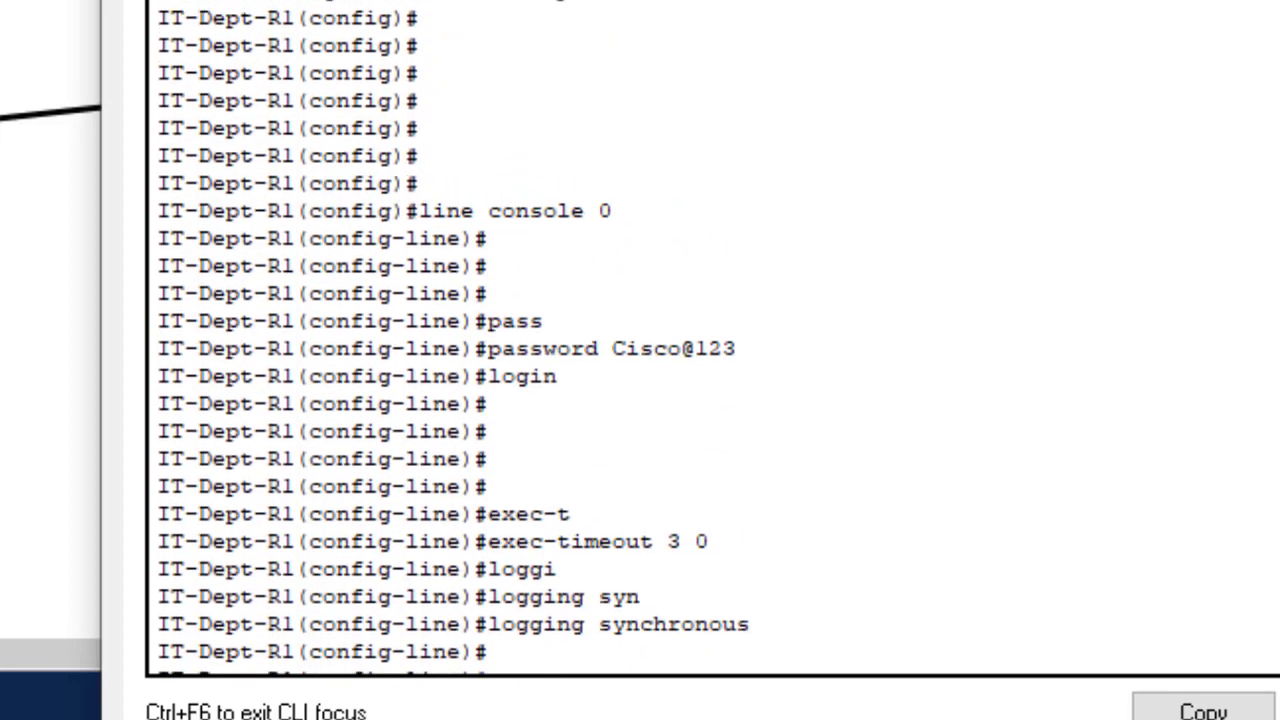
scroll(450, 340, "down", 4)
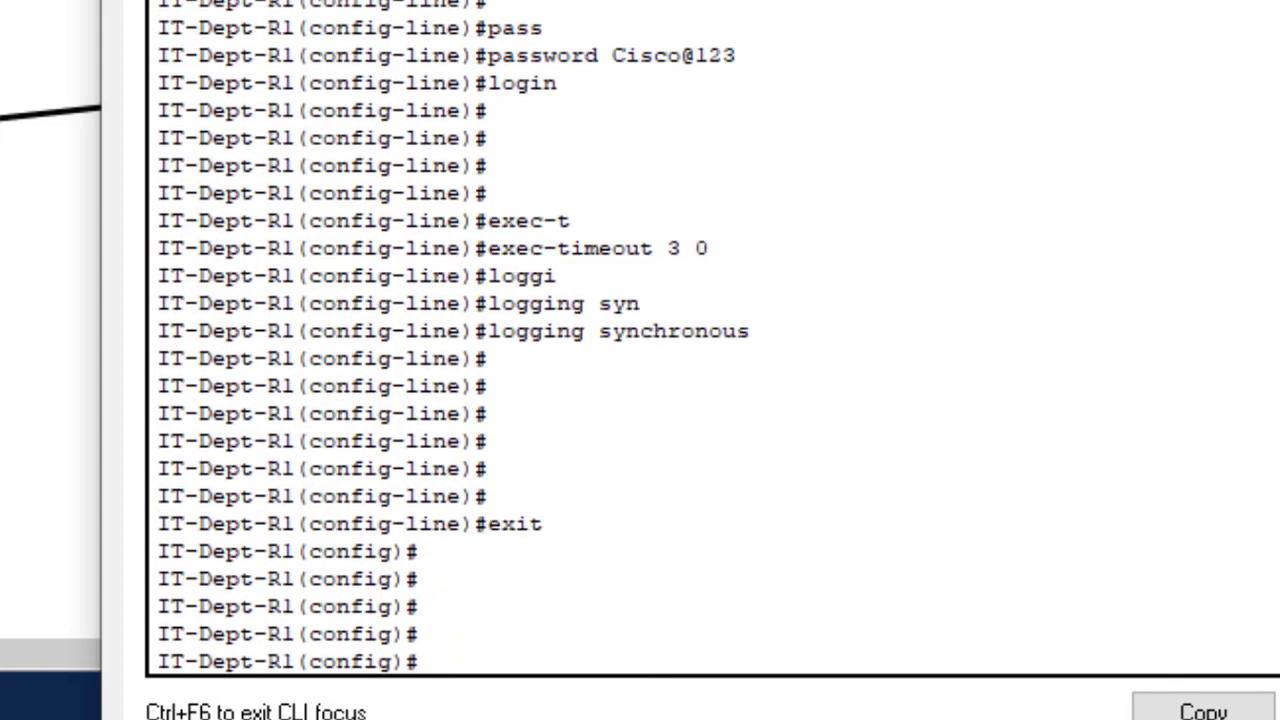
scroll(450, 340, "down", 1)
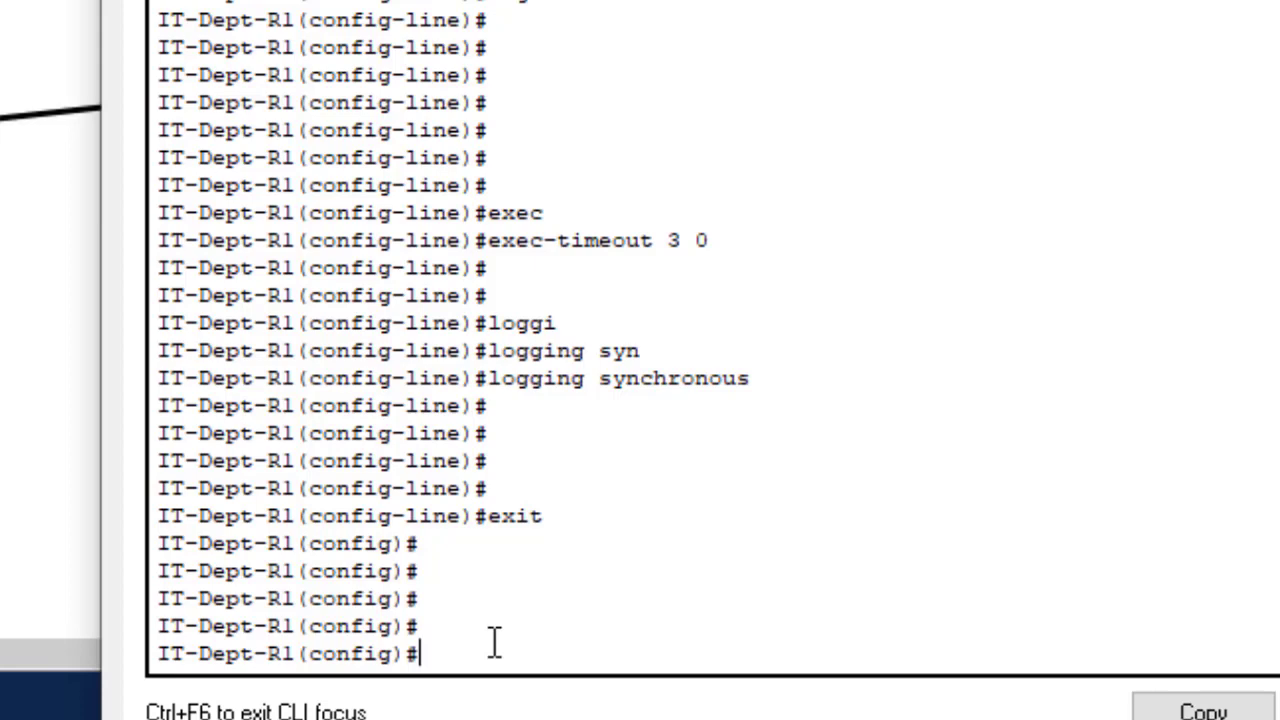
- Set the enable password, then type banner motd at the (config)# prompt
type("enab")
key("Tab")
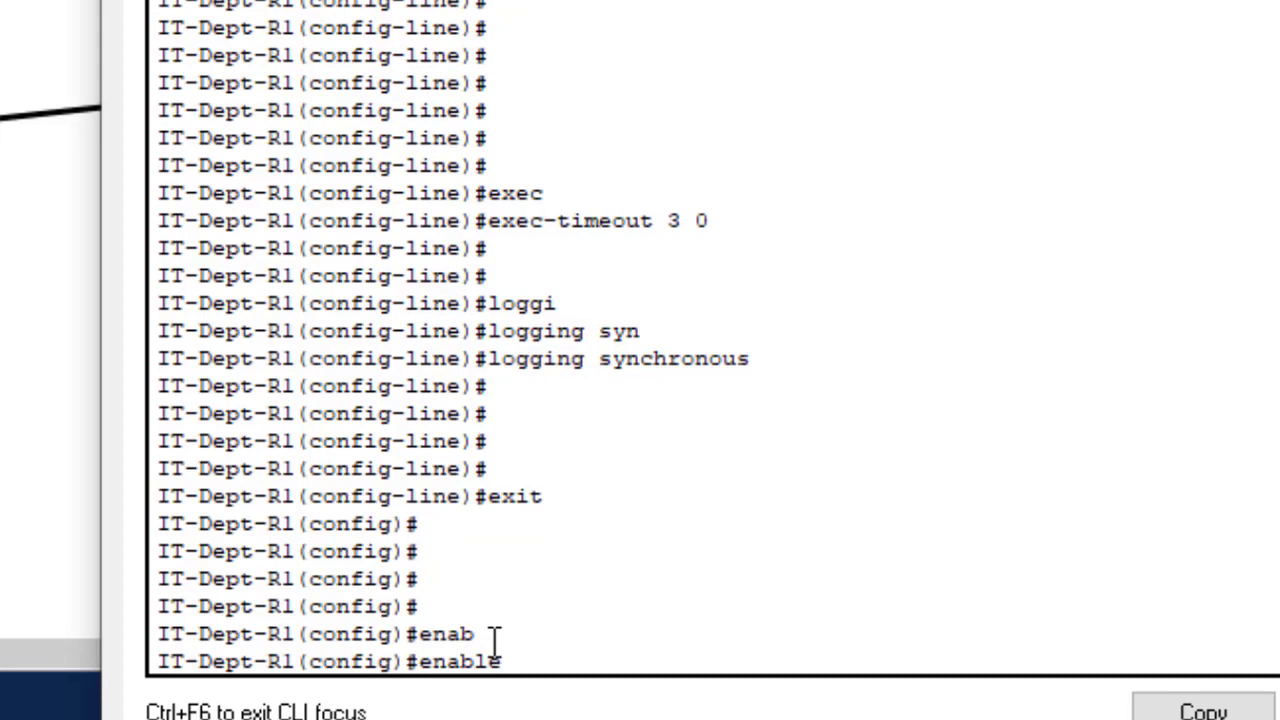
type("pass")
key("Tab")
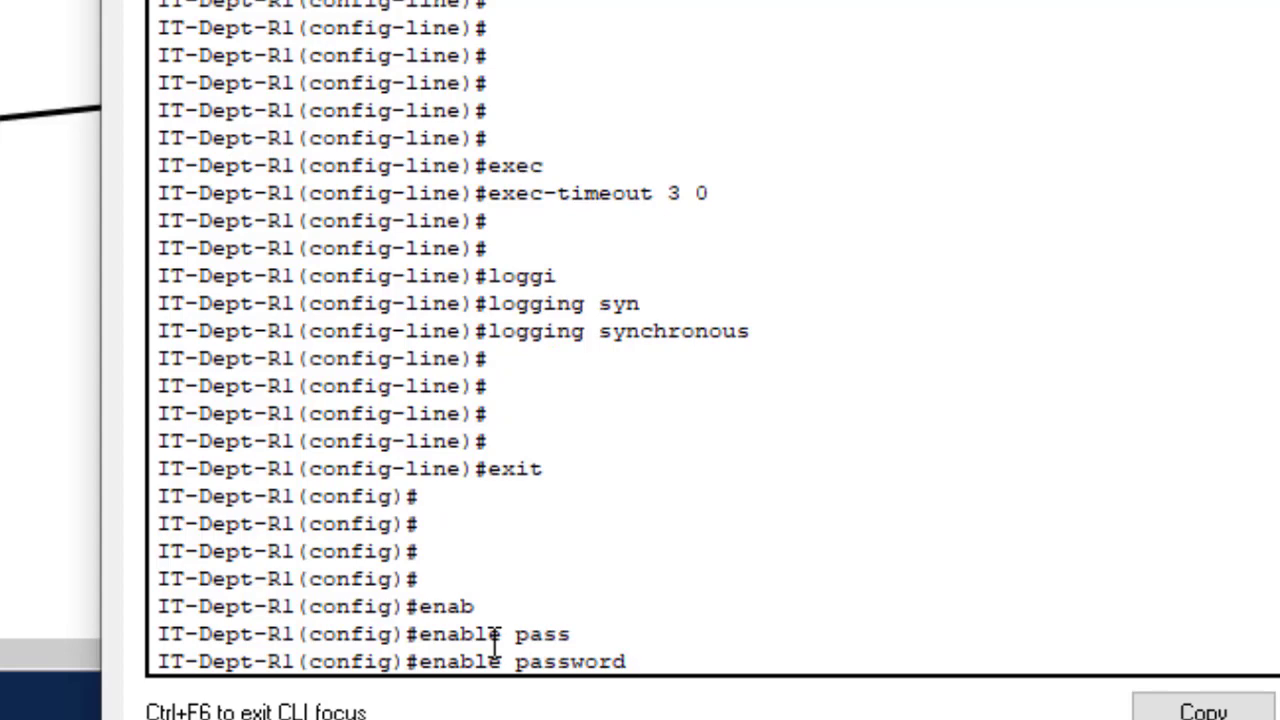
type("Cisco@")
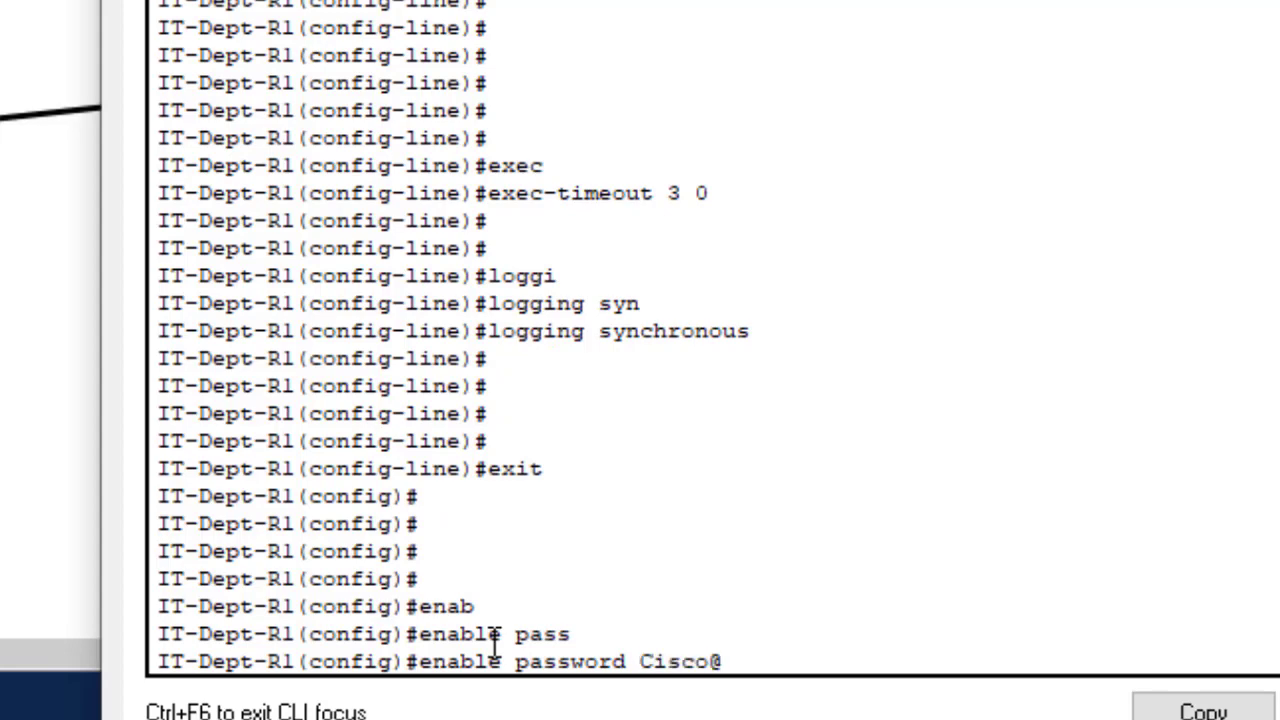
type("123")
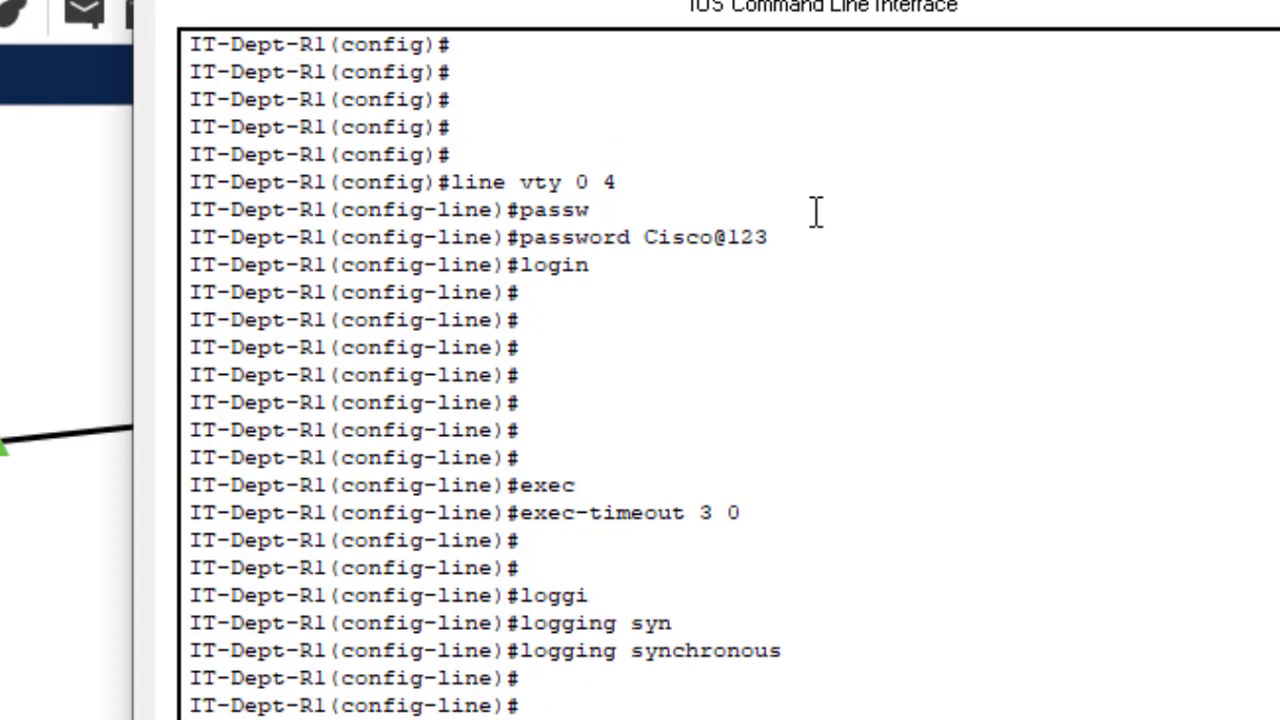
left_click_drag(603, 183, 590, 210)
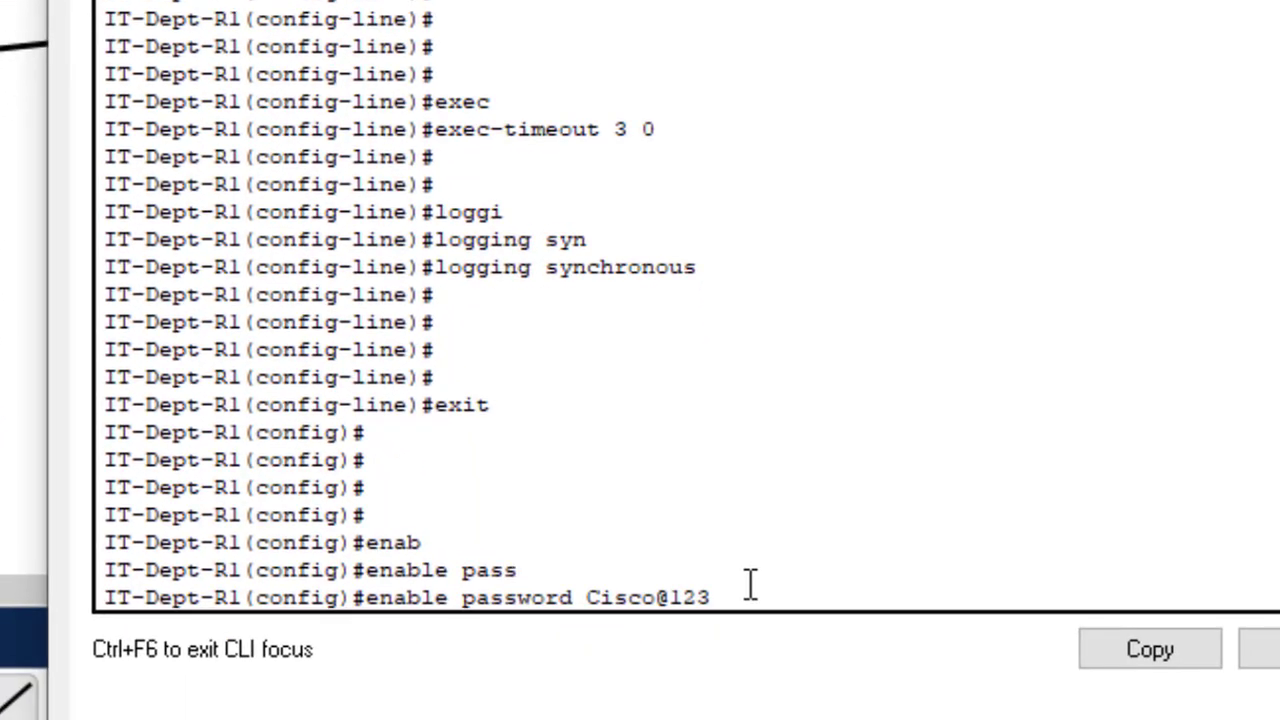
key("Return")
key("Return")
key("Return")
key("Return")
key("Return")
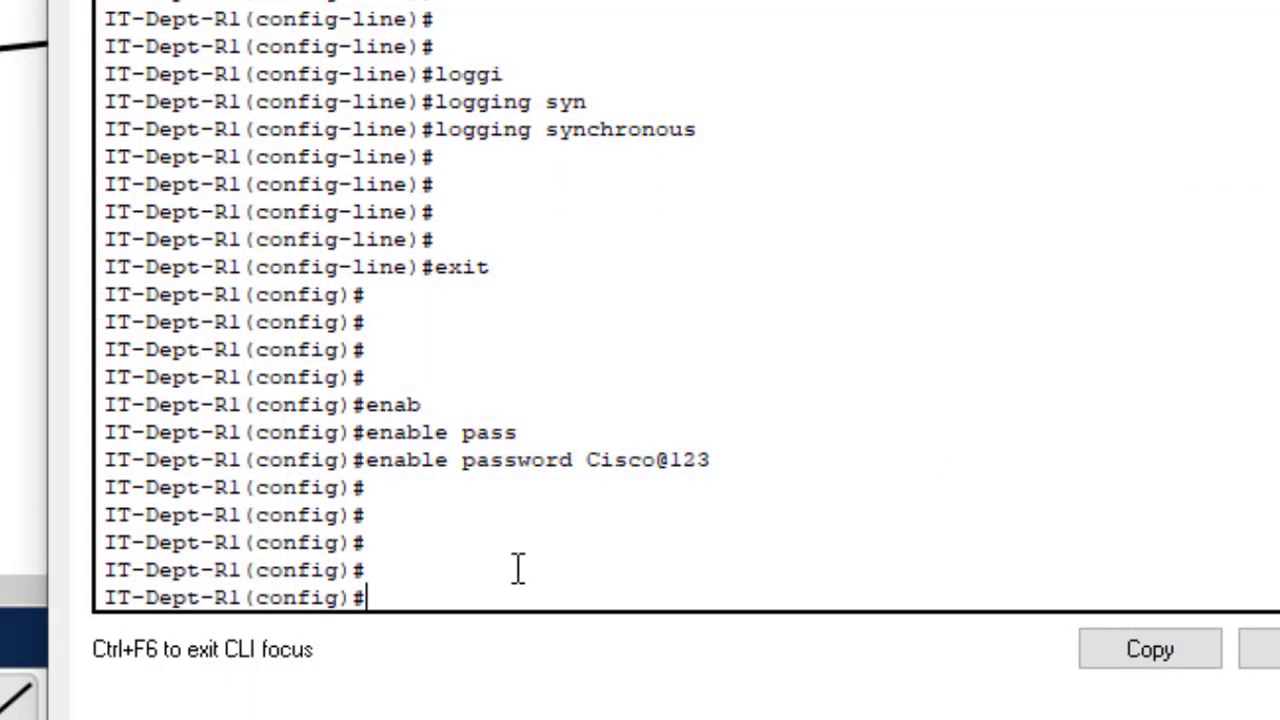
type("banner motd")
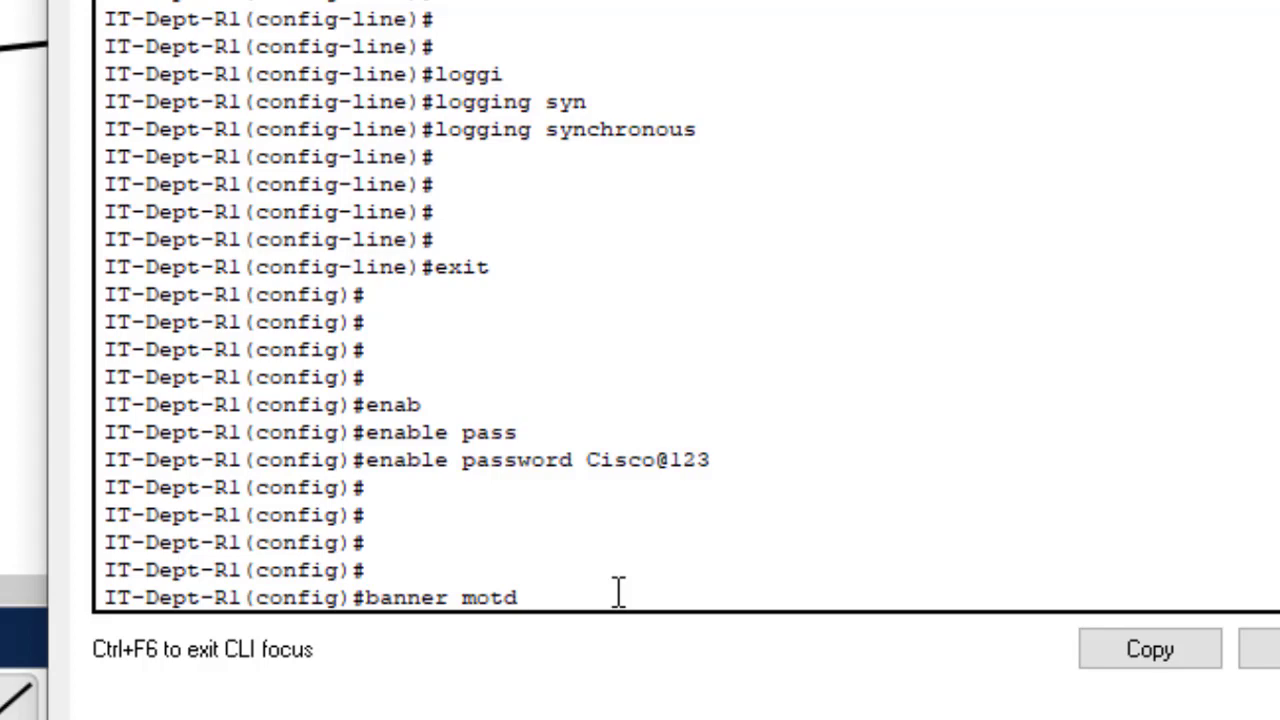
- Enter the banner motd text 'This router is for IT department.' between # delimiters
type("##")
key("Left")
type("This router i")
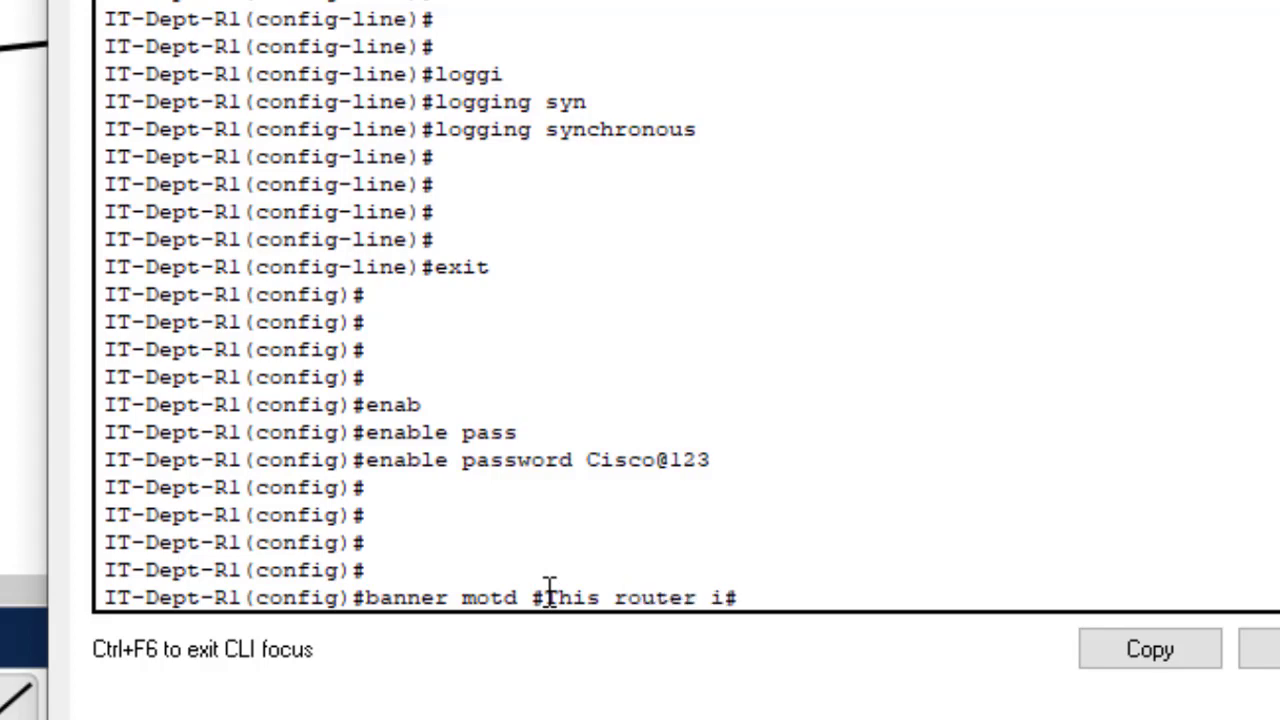
type("s for I")
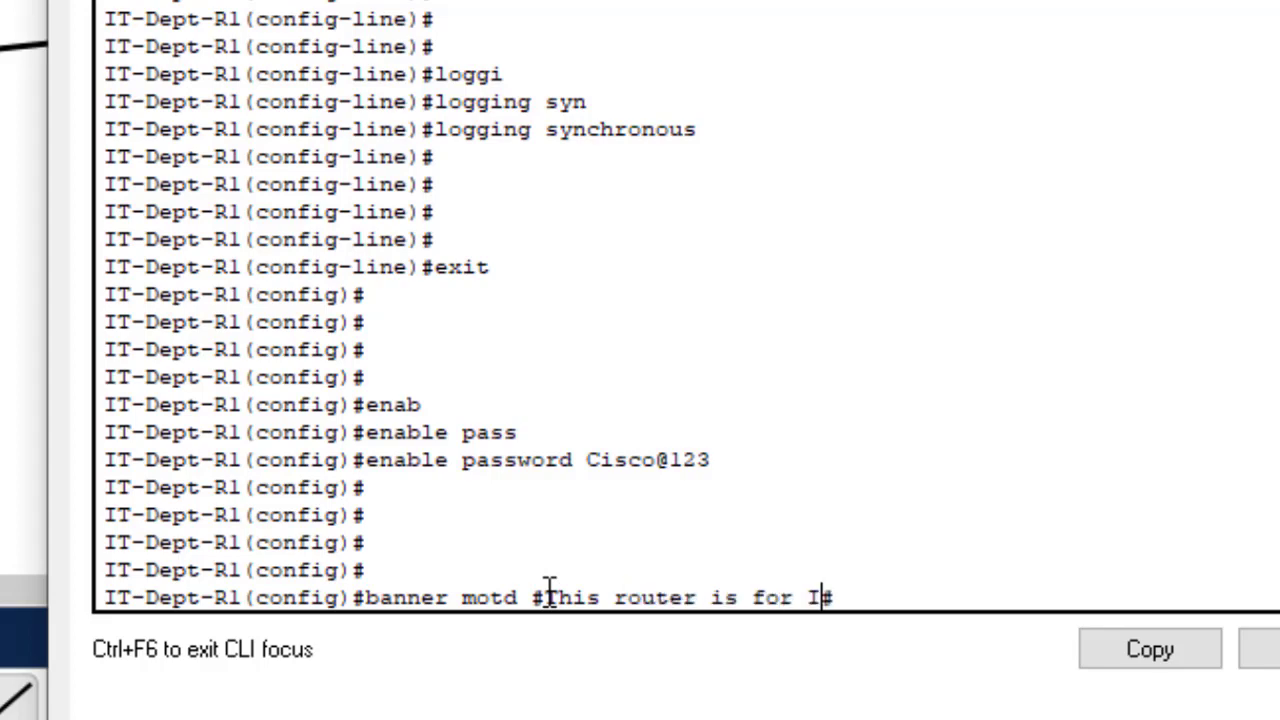
type("T depar")
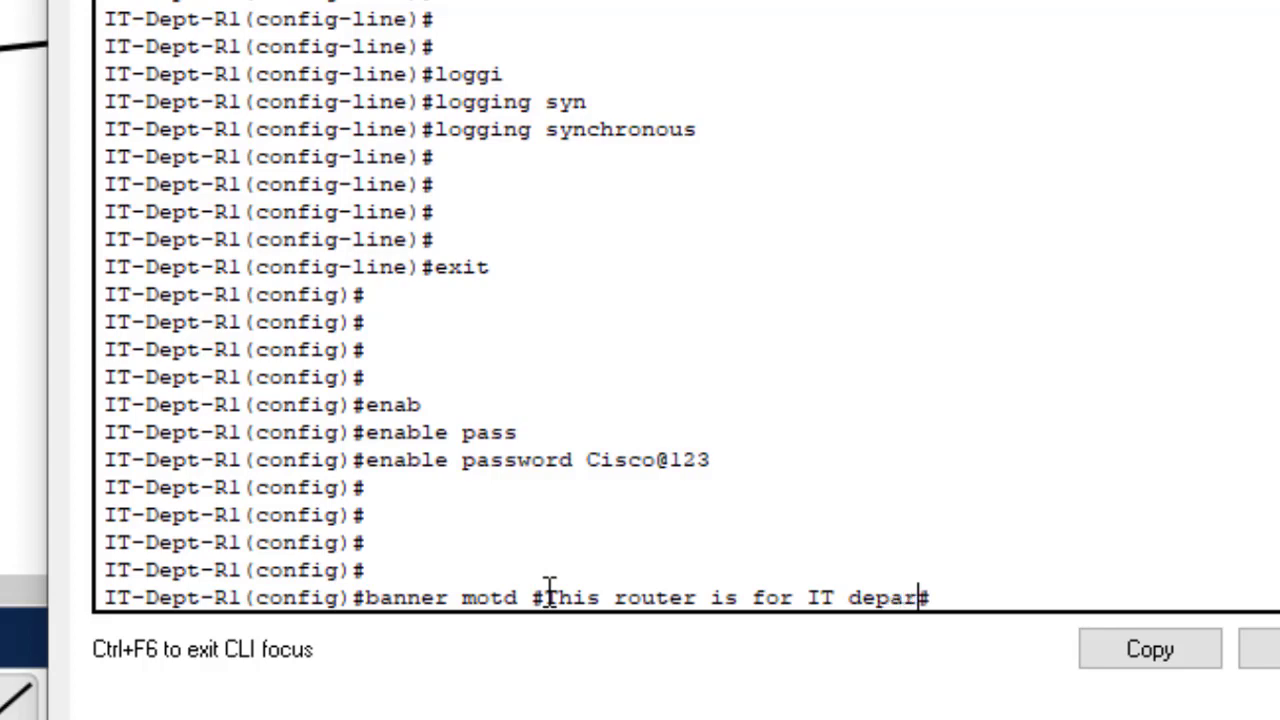
type("tment")
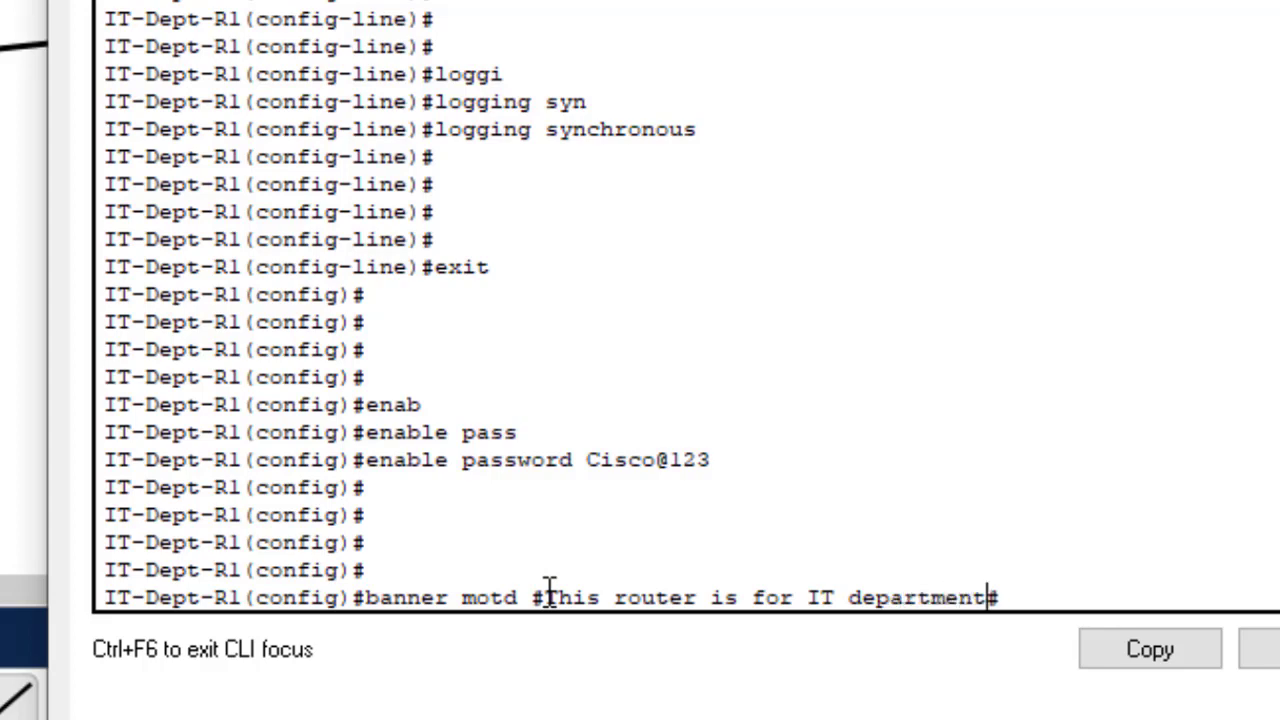
type(".")
key("Return")
key("Return")
key("Return")
key("Return")
key("Return")
key("Return")
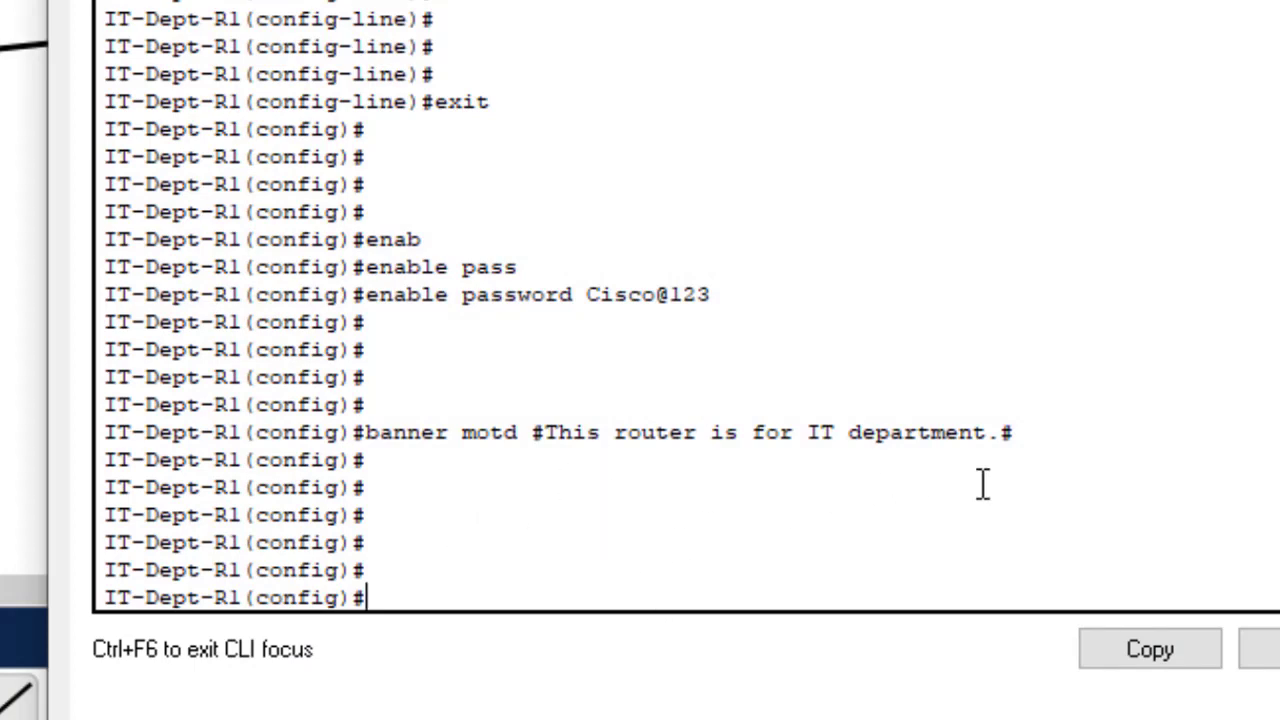
left_click_drag(1040, 452, 469, 557)
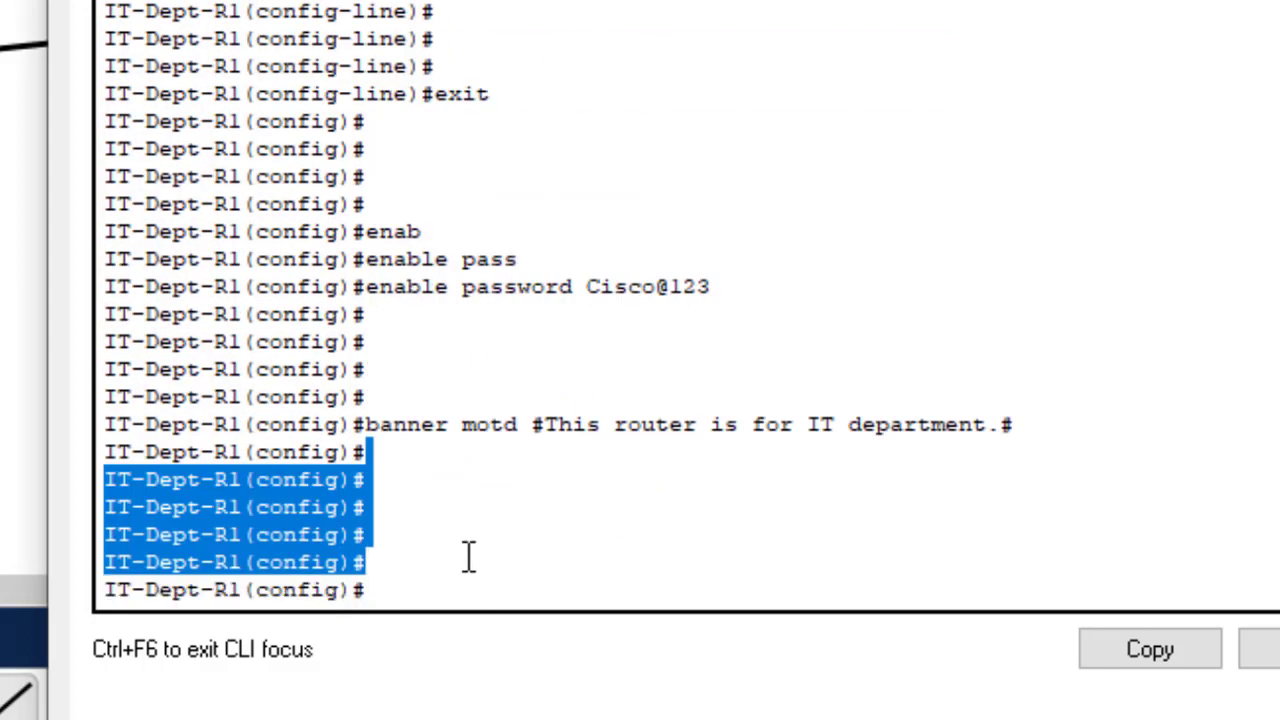
left_click(400, 519)
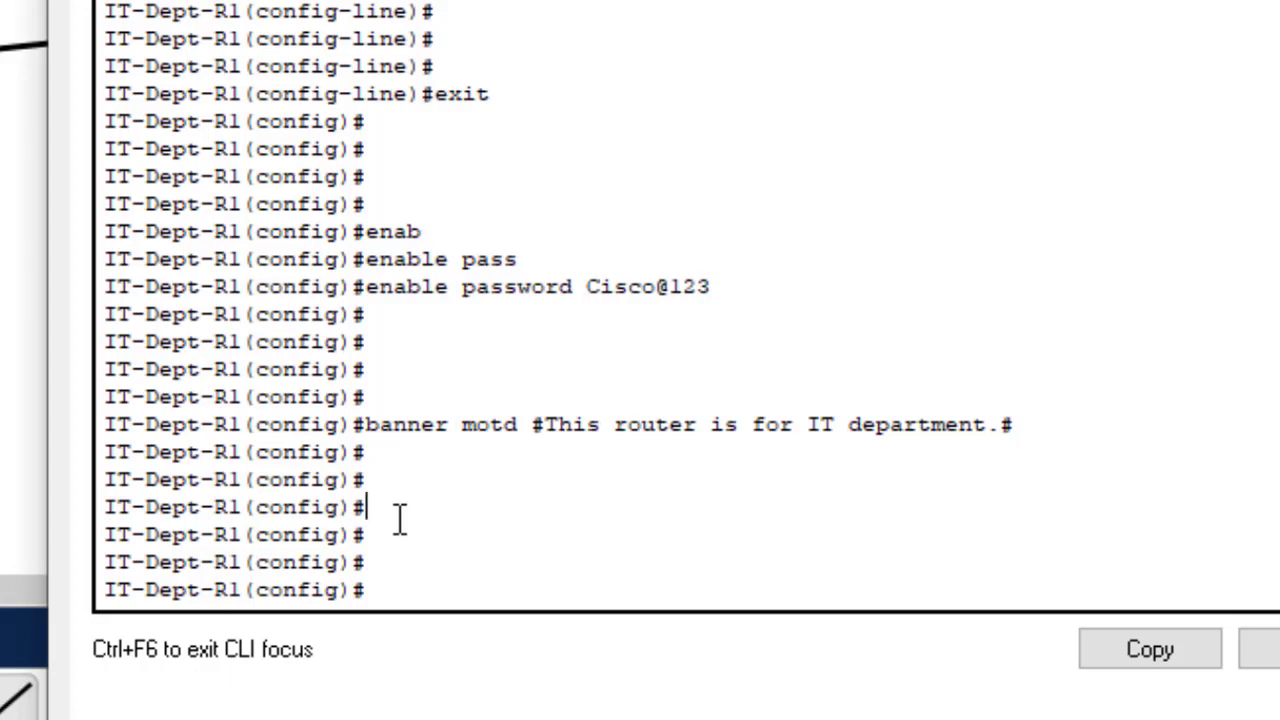
- Run do sh start and highlight the 'startup-config is not present' message
type("do sh ")
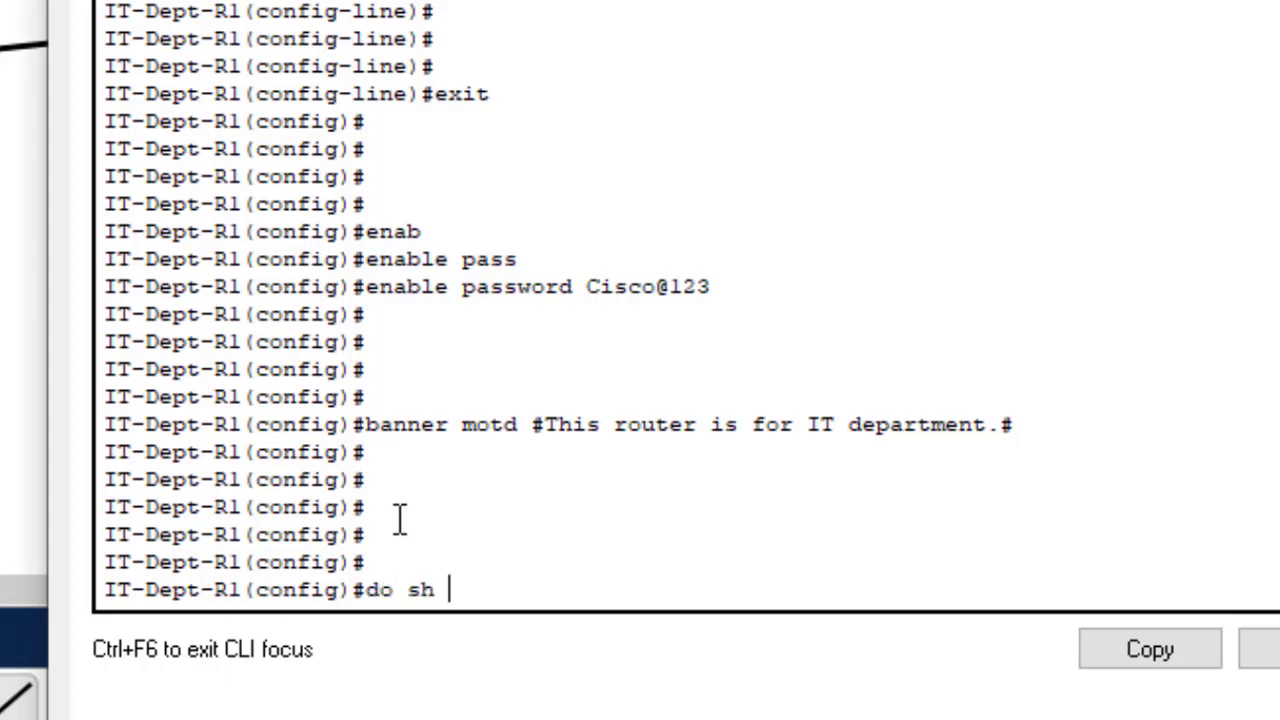
type("start")
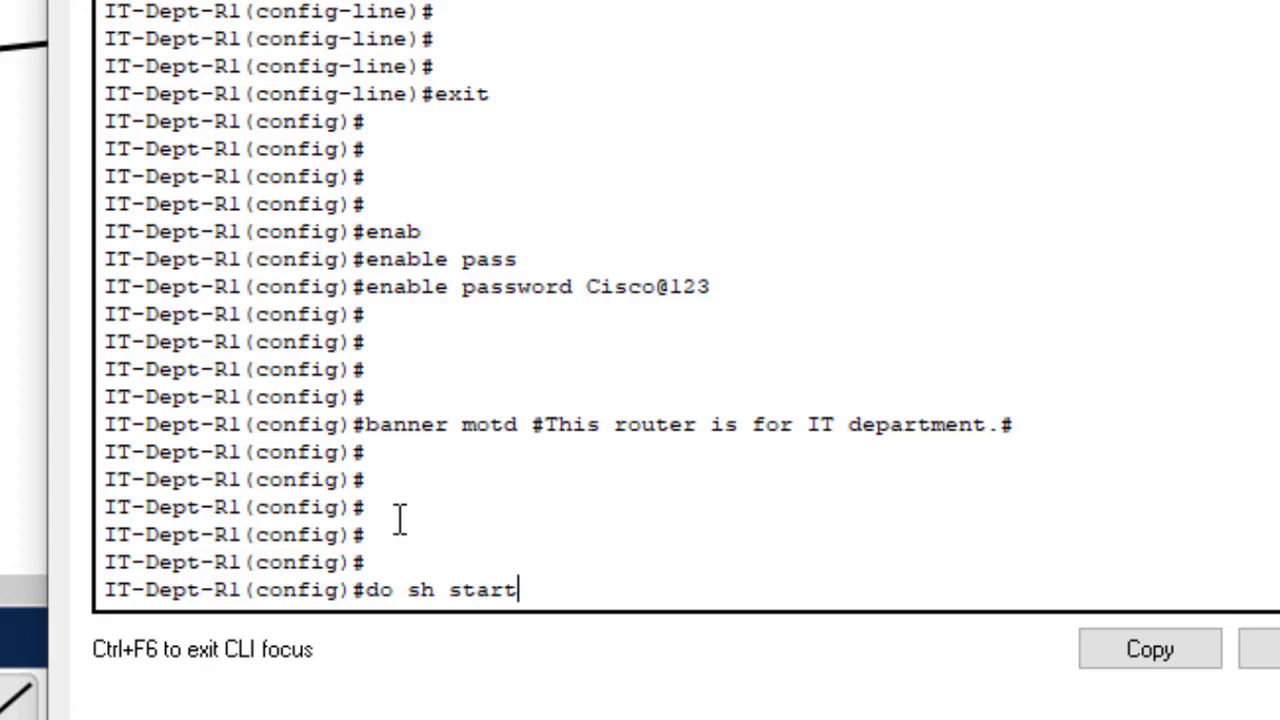
key("Return")
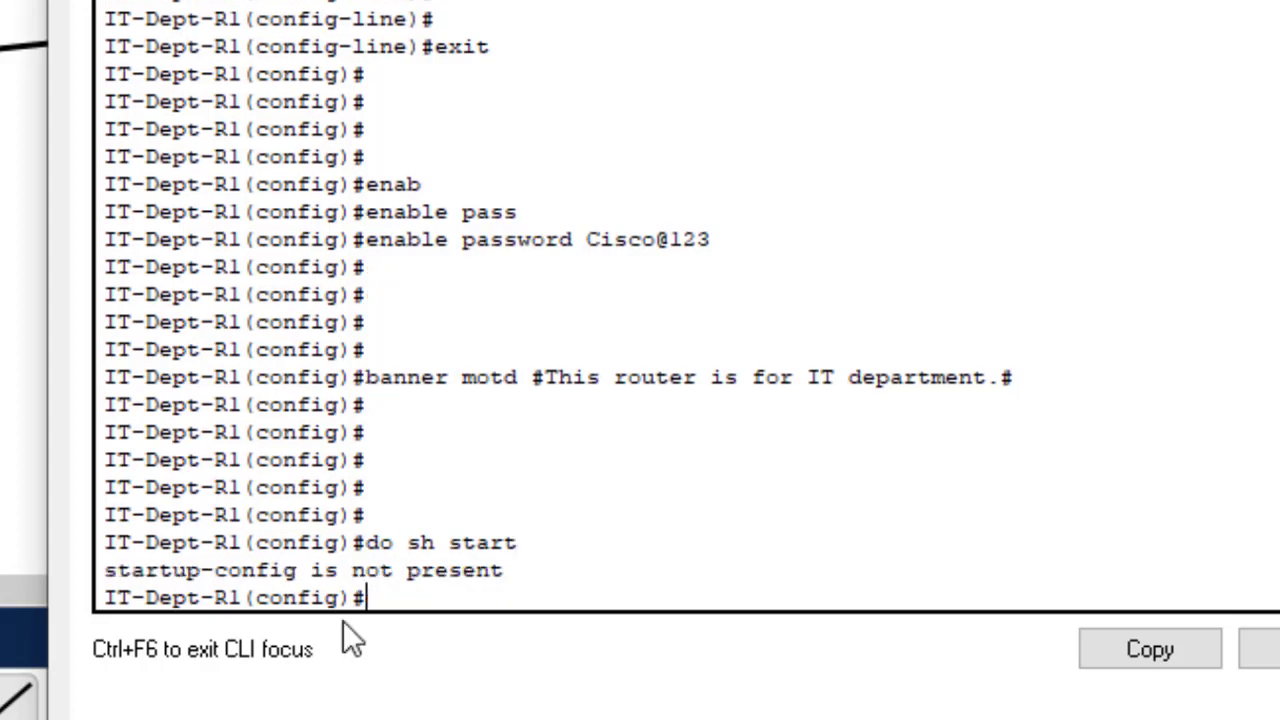
left_click_drag(106, 568, 503, 568)
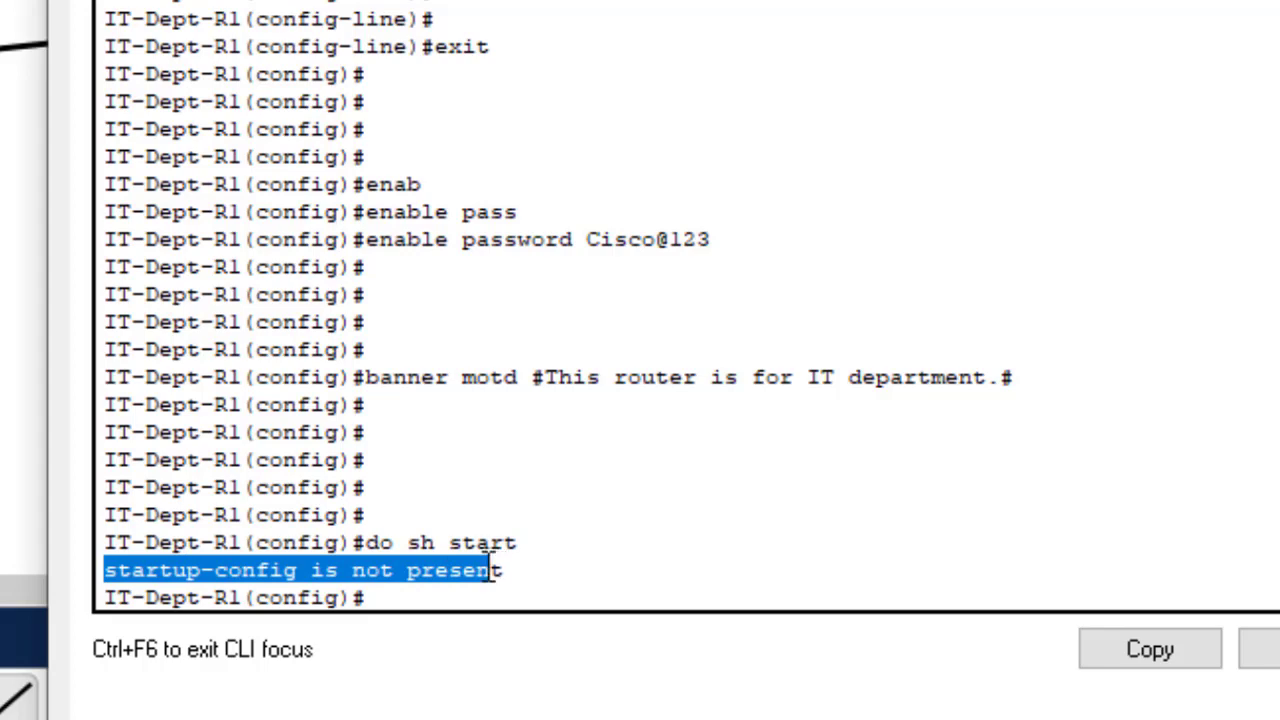
left_click(395, 598)
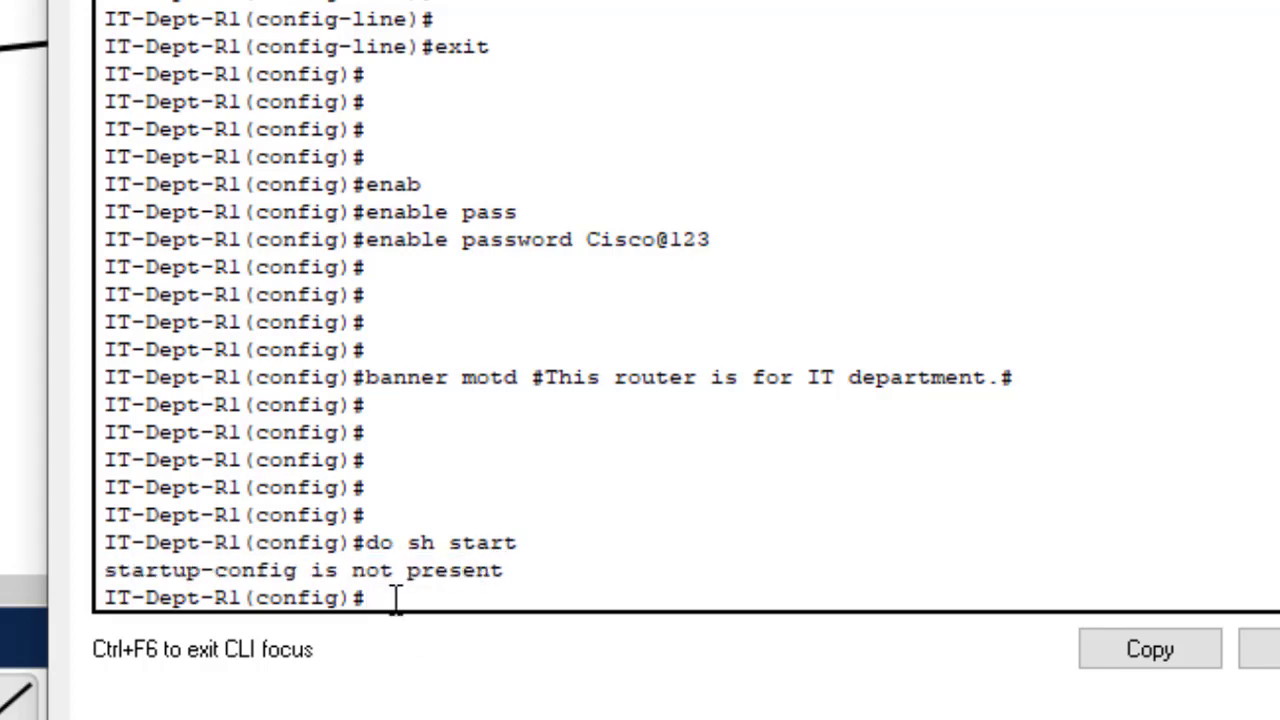
- Run do sh run and highlight the hostname and enable password
type("do sh run")
key("Return")
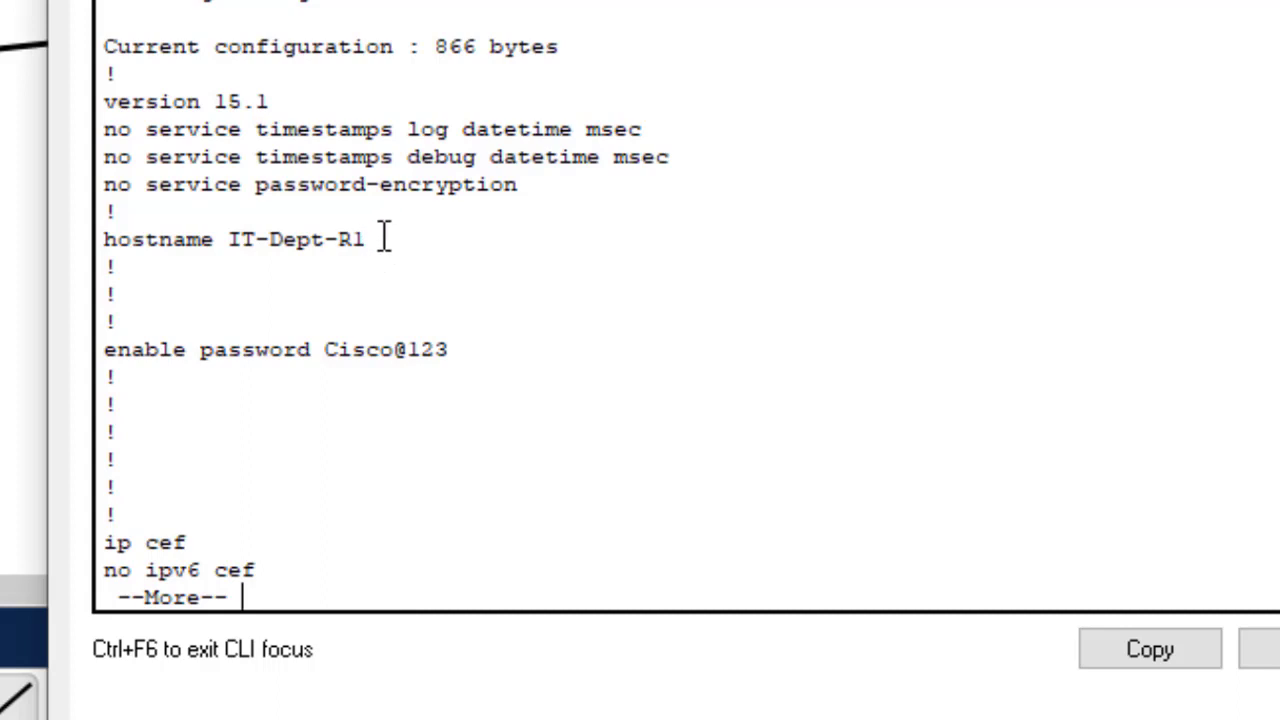
left_click_drag(390, 237, 270, 238)
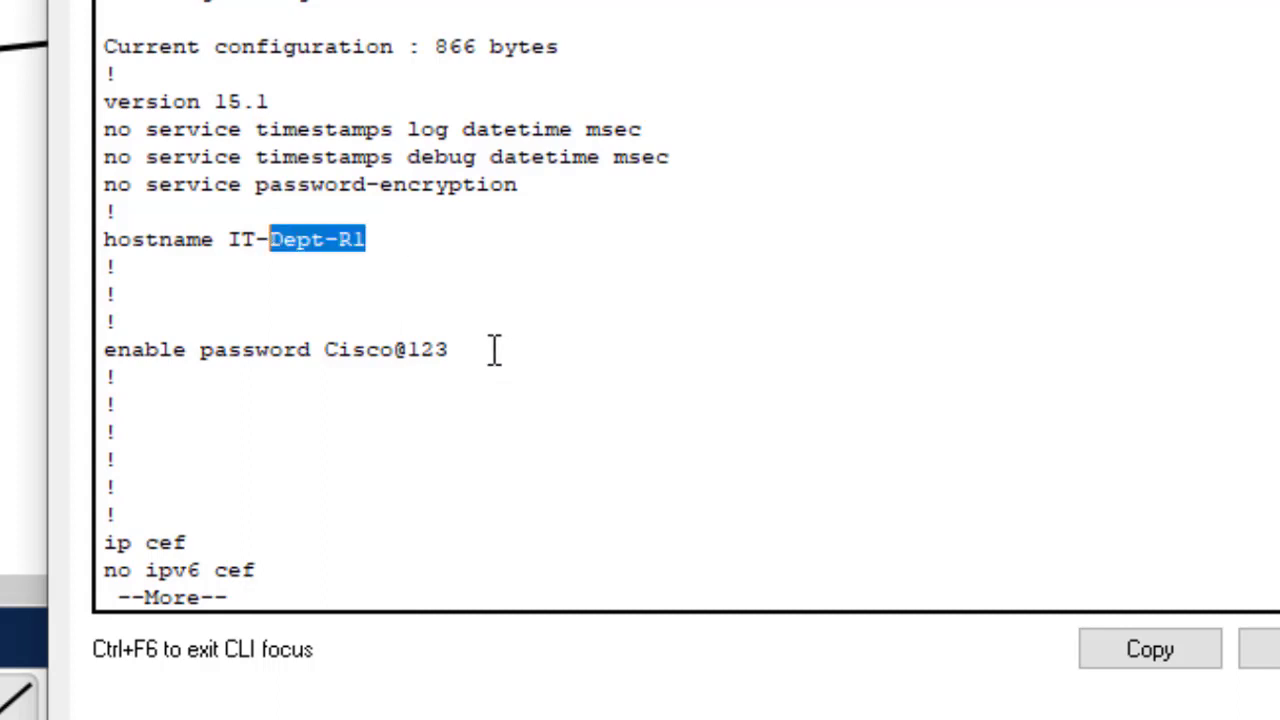
left_click_drag(494, 351, 367, 352)
left_click(631, 460)
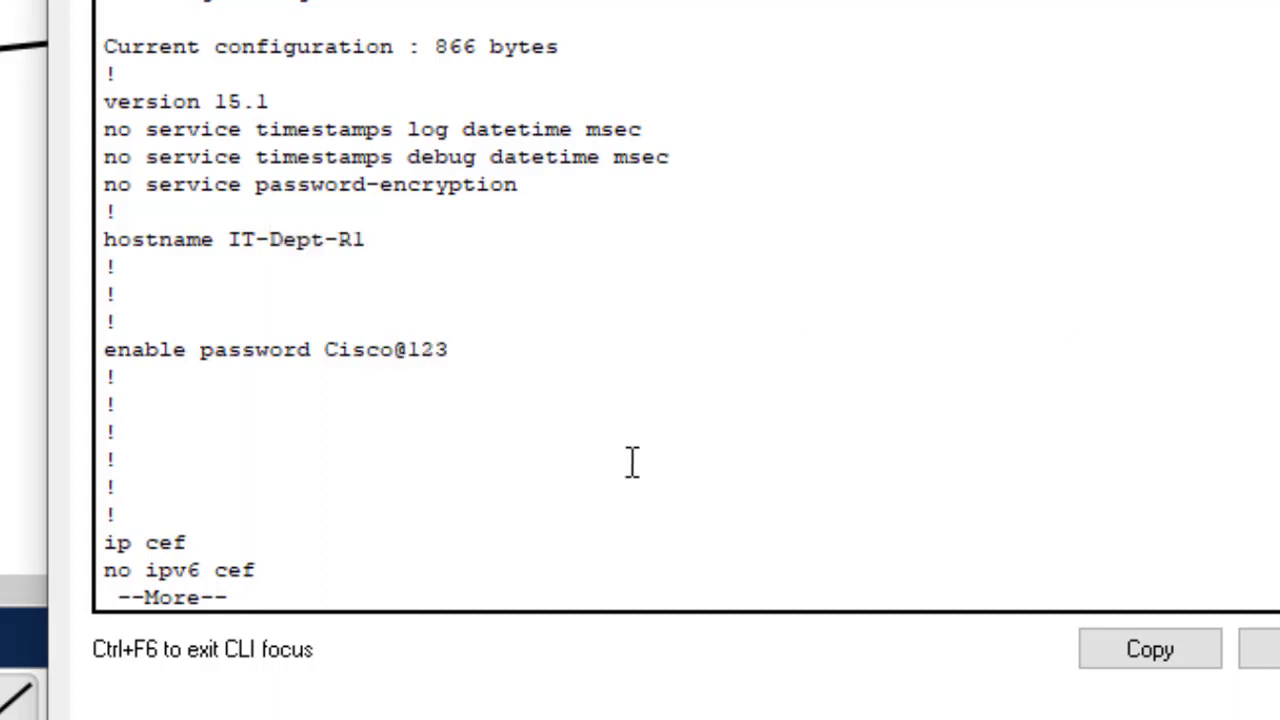
- Page on to review the banner motd, console line and vty 0 4 settings
key("Return")
key("Return")
key("Return")
key("Return")
key("Return")
key("Return")
key("Return")
key("Return")
key("Return")
key("Return")
key("Return")
key("Return")
key("Return")
key("Return")
key("Return")
key("Return")
key("Return")
key("Return")
key("Return")
key("Return")
key("Return")
key("Return")
key("Return")
key("Return")
key("Return")
key("Return")
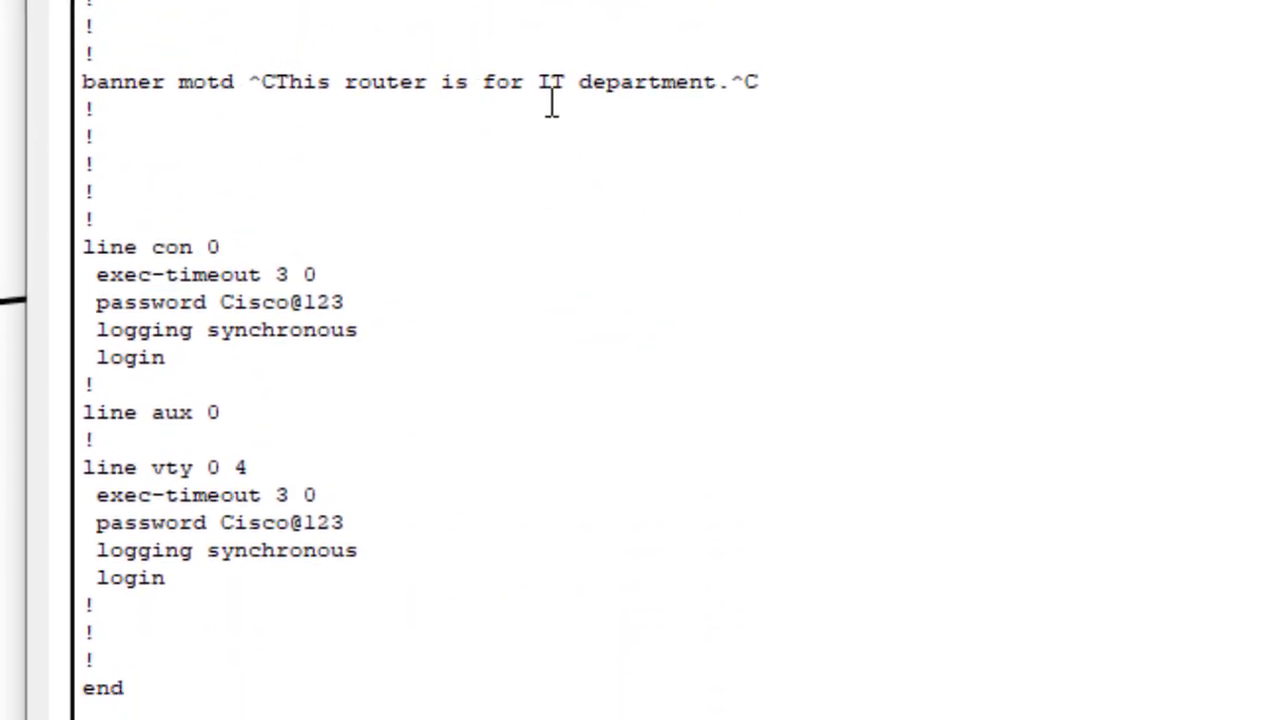
left_click_drag(766, 80, 313, 45)
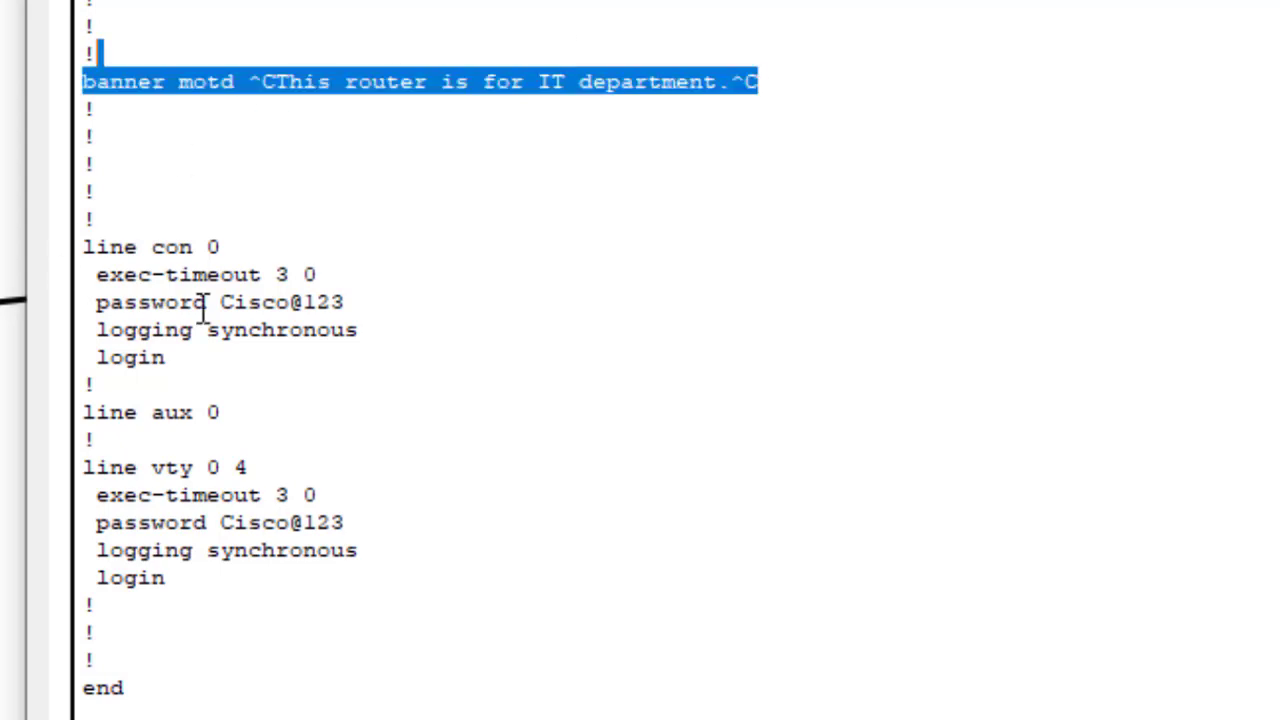
left_click_drag(209, 362, 99, 248)
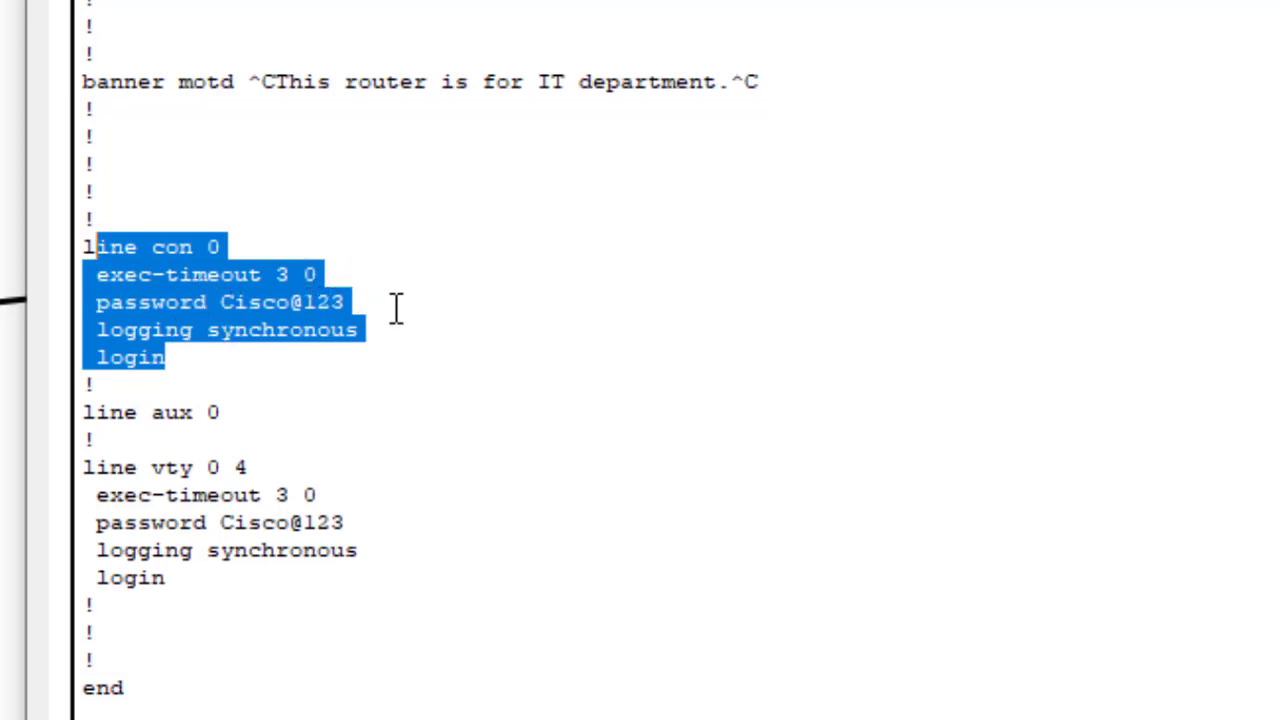
left_click(118, 360)
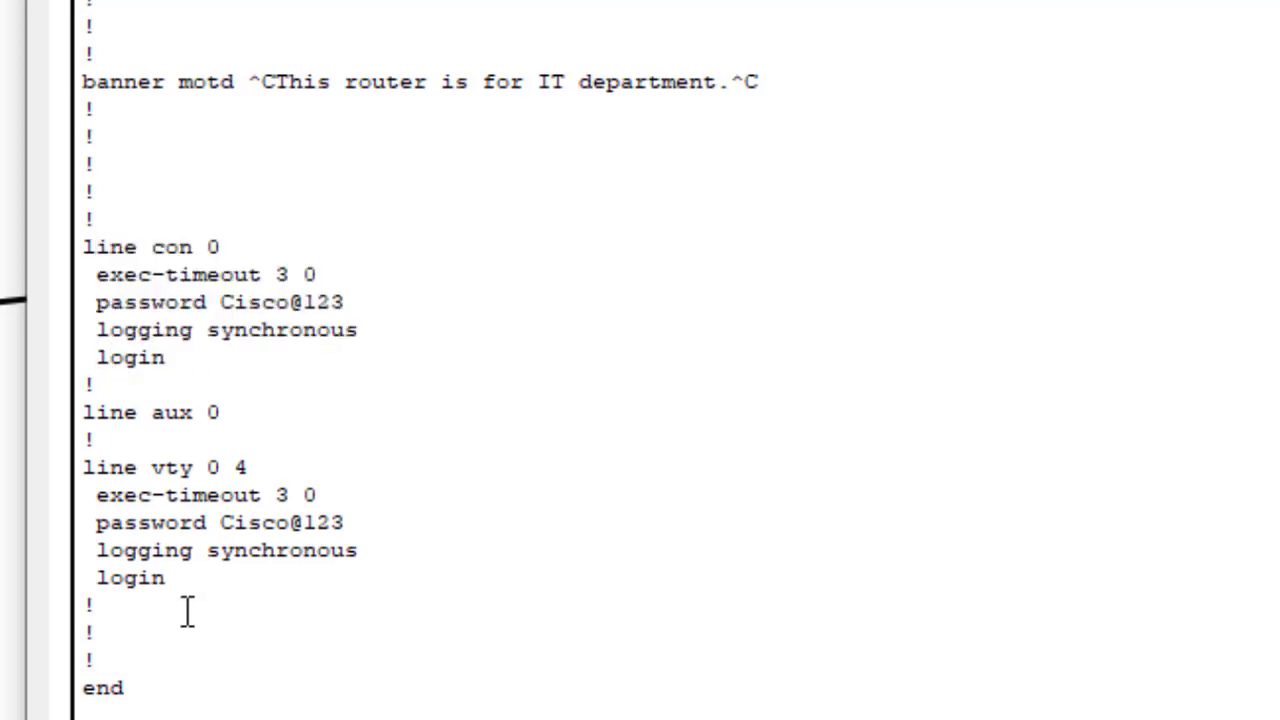
left_click_drag(166, 578, 84, 460)
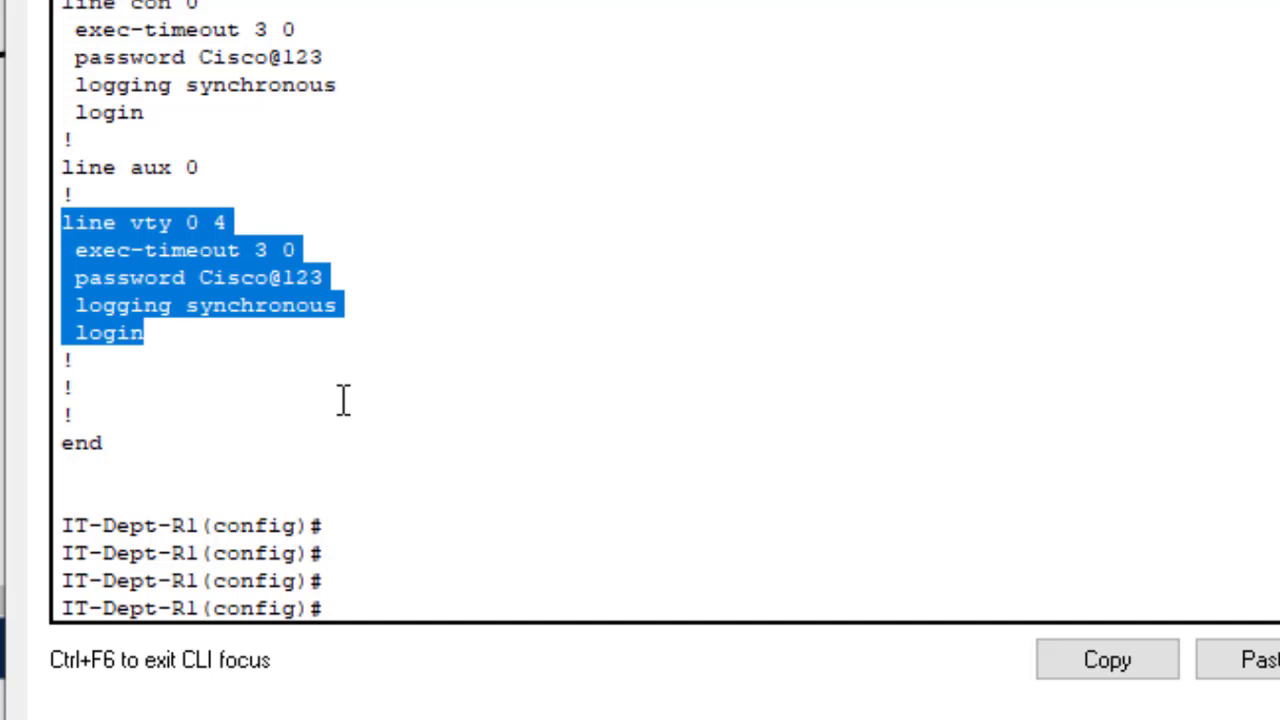
left_click(378, 545)
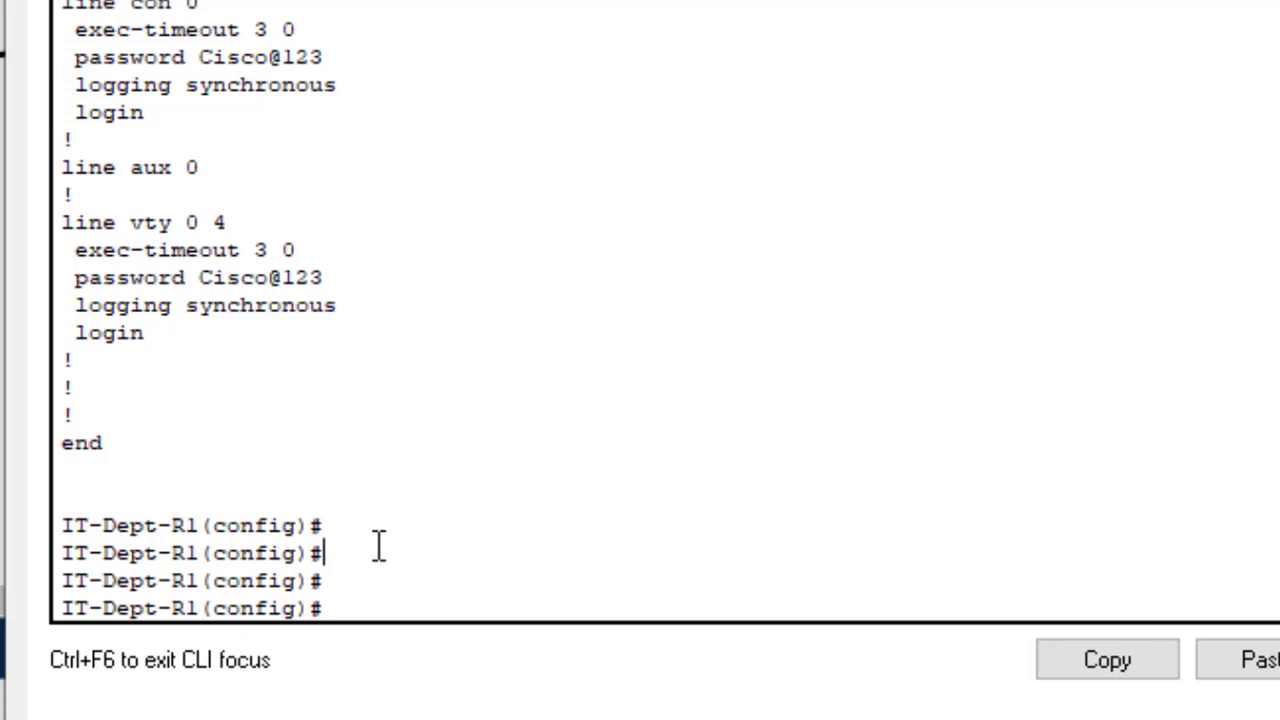
- Save the configuration with do write, then list it with do sh start
type("do write")
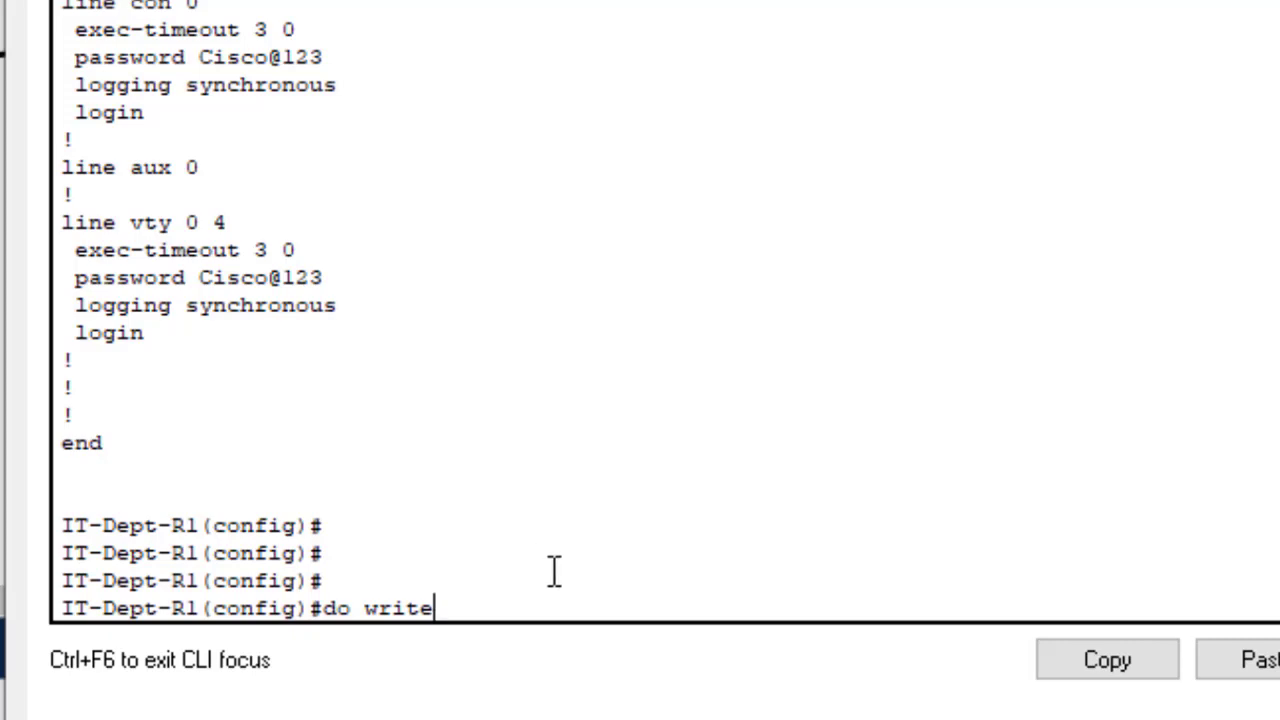
key("Return")
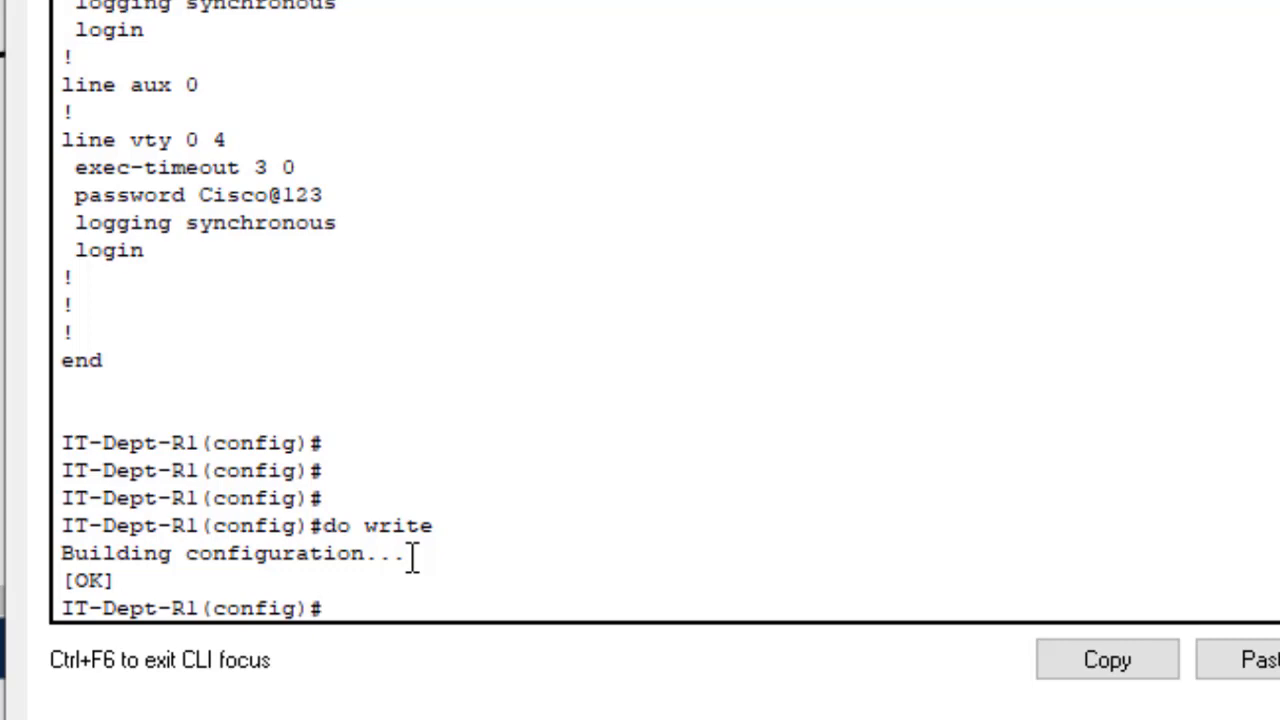
type("do sh sta")
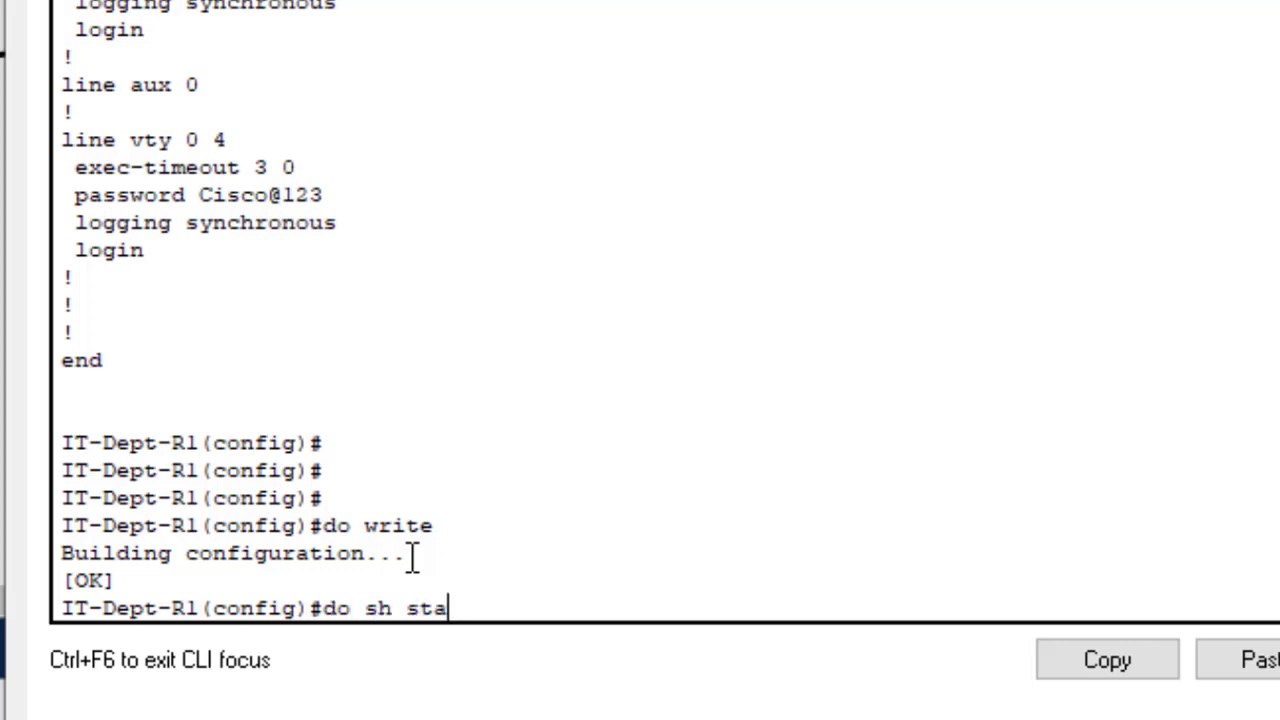
type("rt")
key("Return")
key("Return")
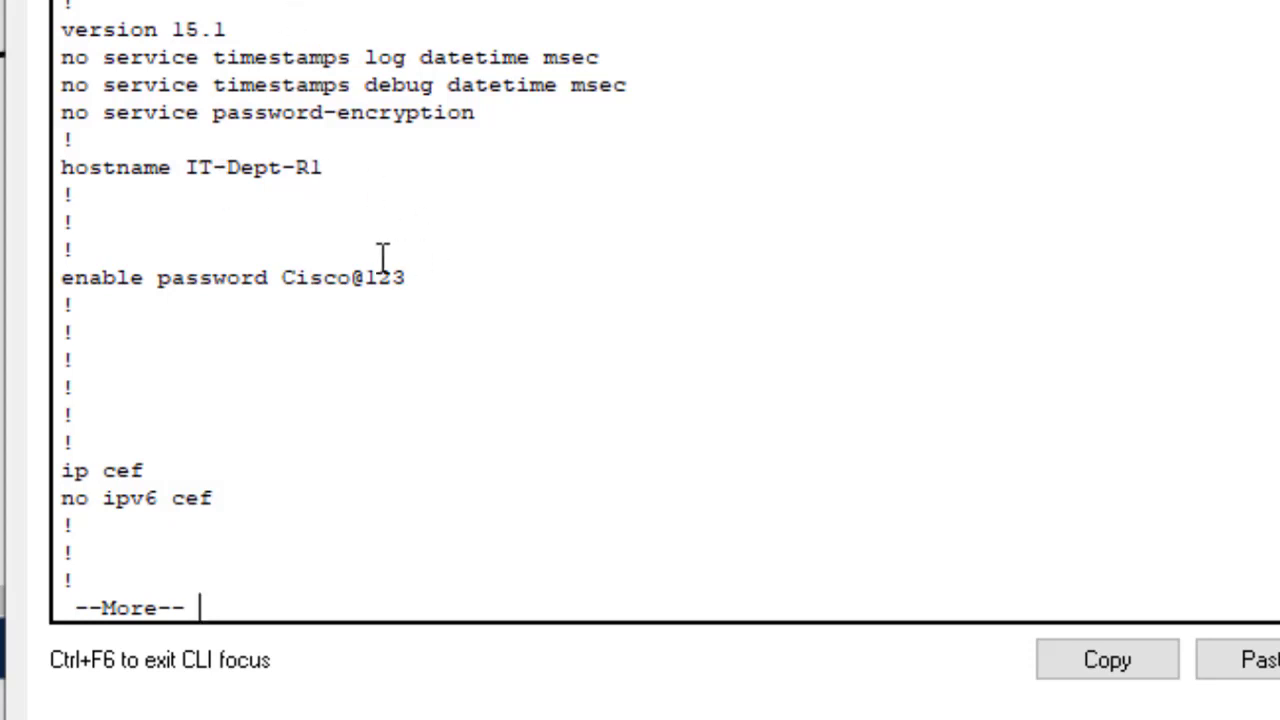
- Check the saved hostname, enable password, and console and vty line settings
left_click_drag(296, 168, 199, 166)
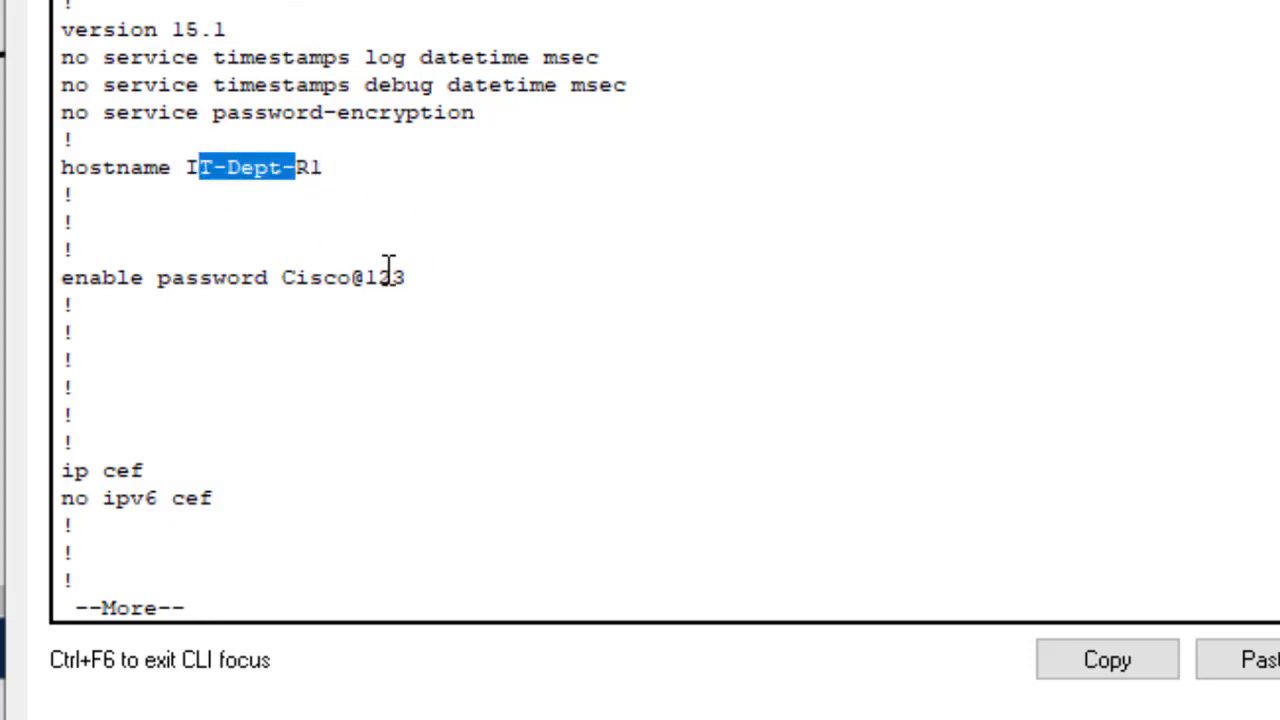
left_click_drag(431, 278, 290, 282)
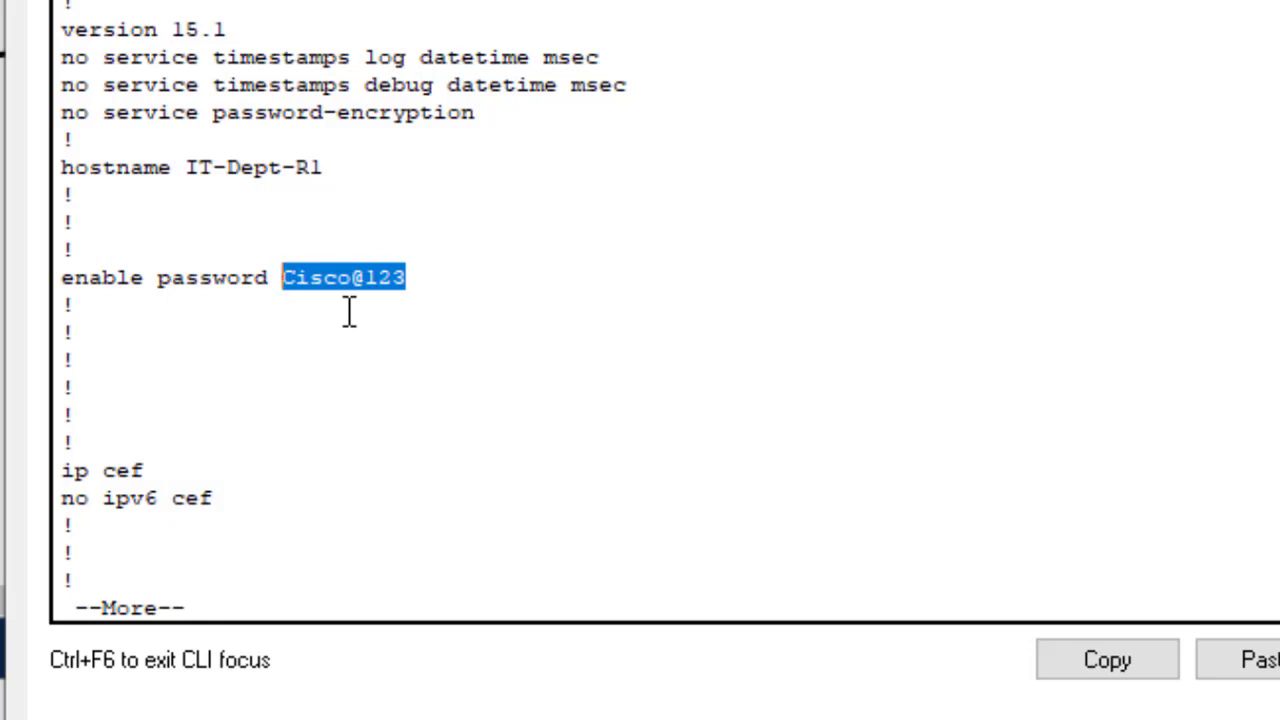
left_click(337, 380)
key("Return")
key("Return")
key("Return")
key("Return")
key("Return")
key("Return")
key("Return")
key("Return")
key("Return")
key("Return")
key("Return")
key("Return")
key("Return")
key("Return")
key("Return")
key("Return")
key("Return")
key("Return")
key("Return")
key("Return")
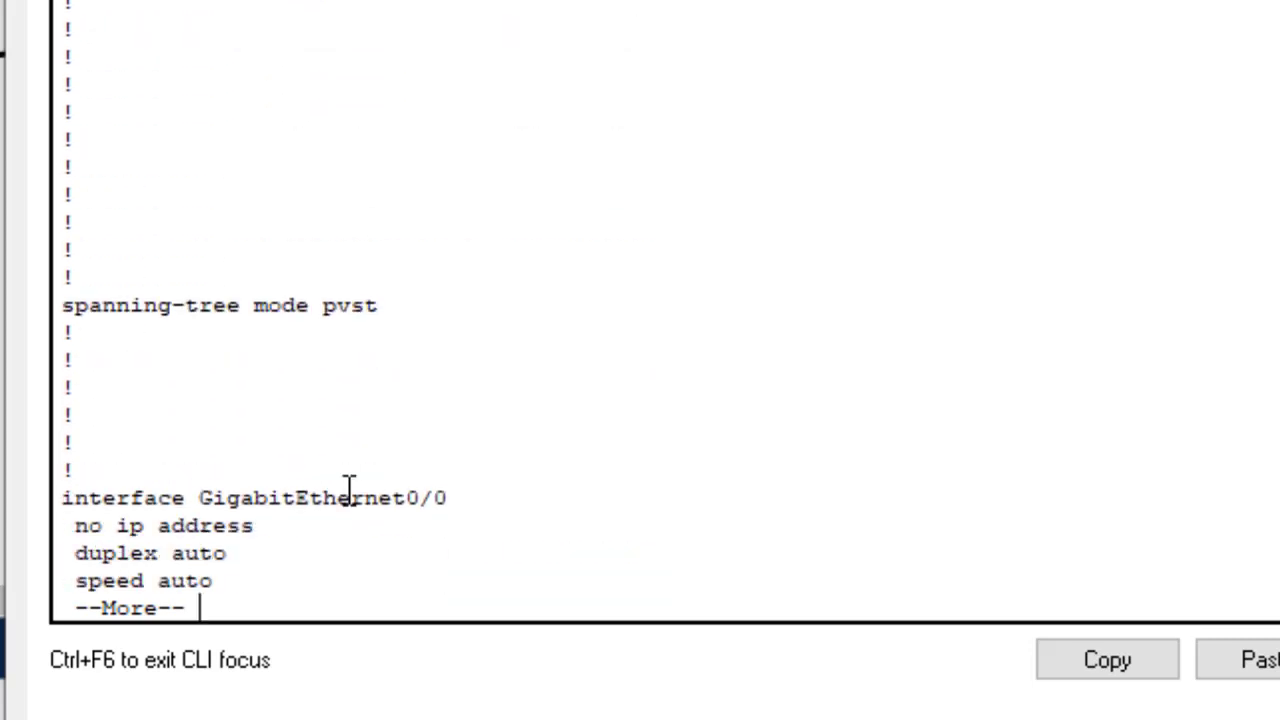
key("Return")
key("Return")
key("Return")
key("Return")
key("Return")
key("Return")
key("Return")
key("Return")
key("Return")
key("Return")
key("Return")
key("Return")
key("Return")
key("Return")
key("Return")
key("Return")
key("Return")
key("Return")
key("Return")
key("Return")
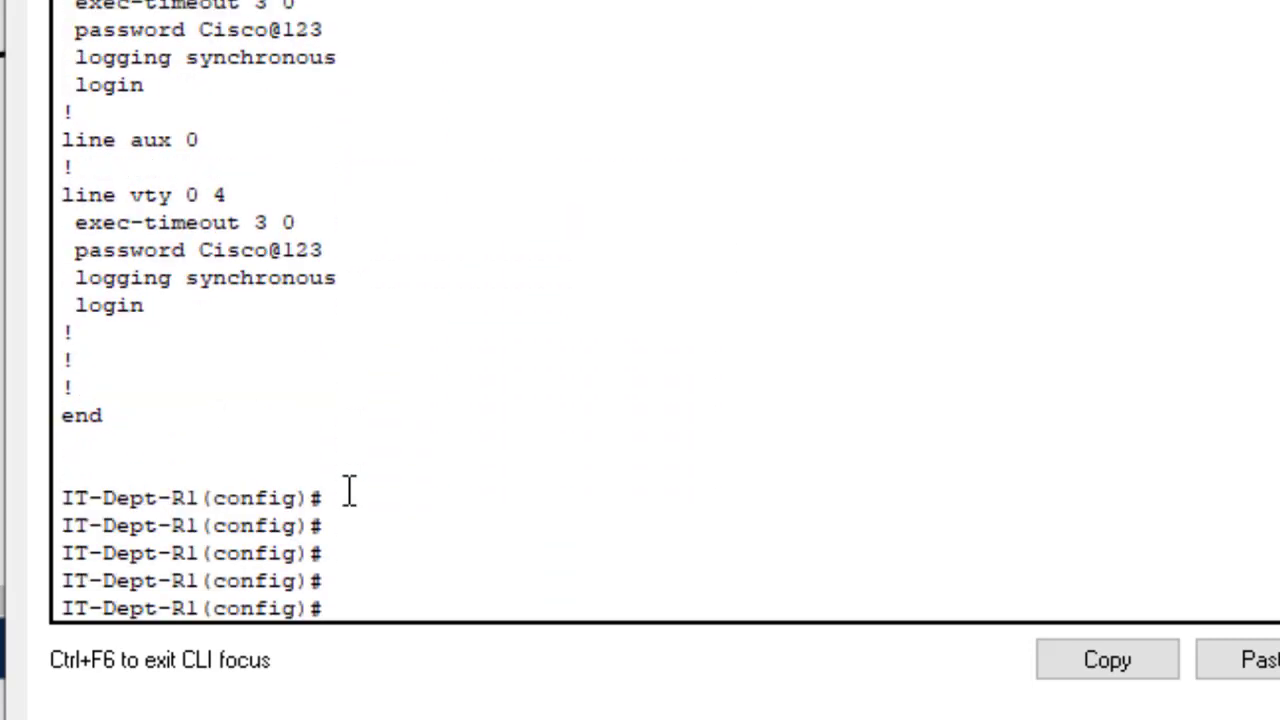
left_click_drag(227, 278, 96, 264)
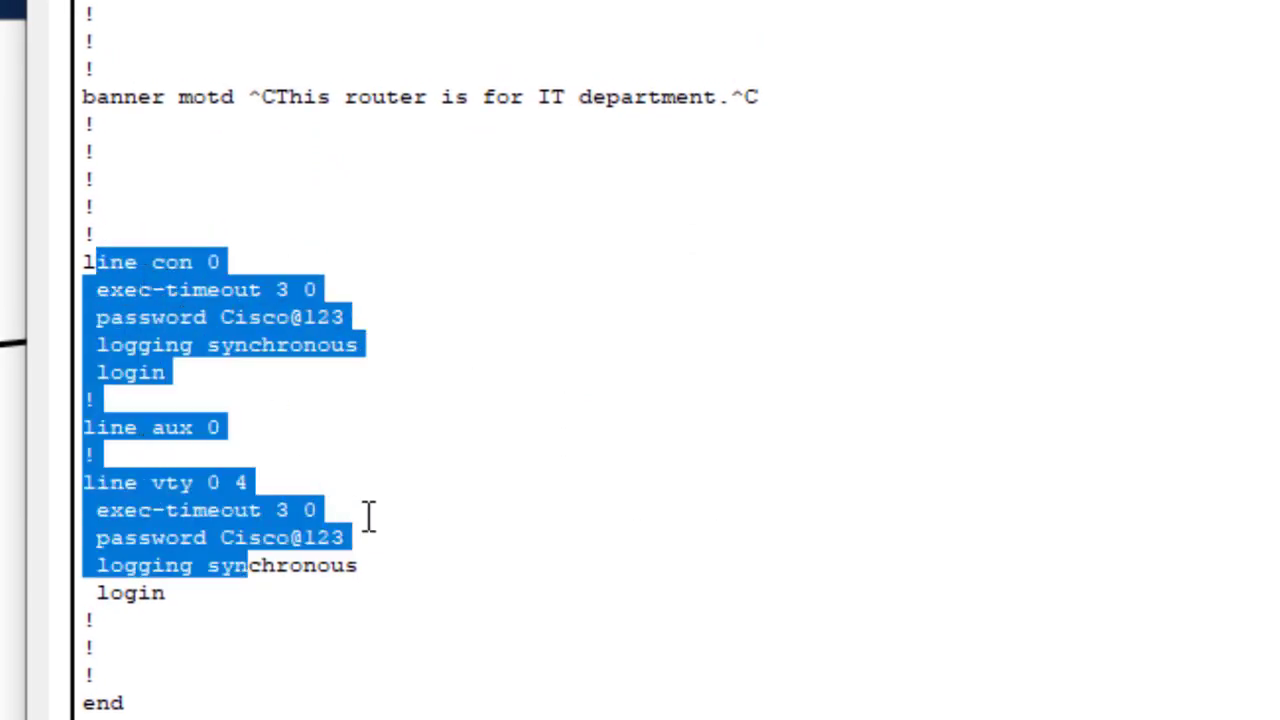
left_click(352, 712)
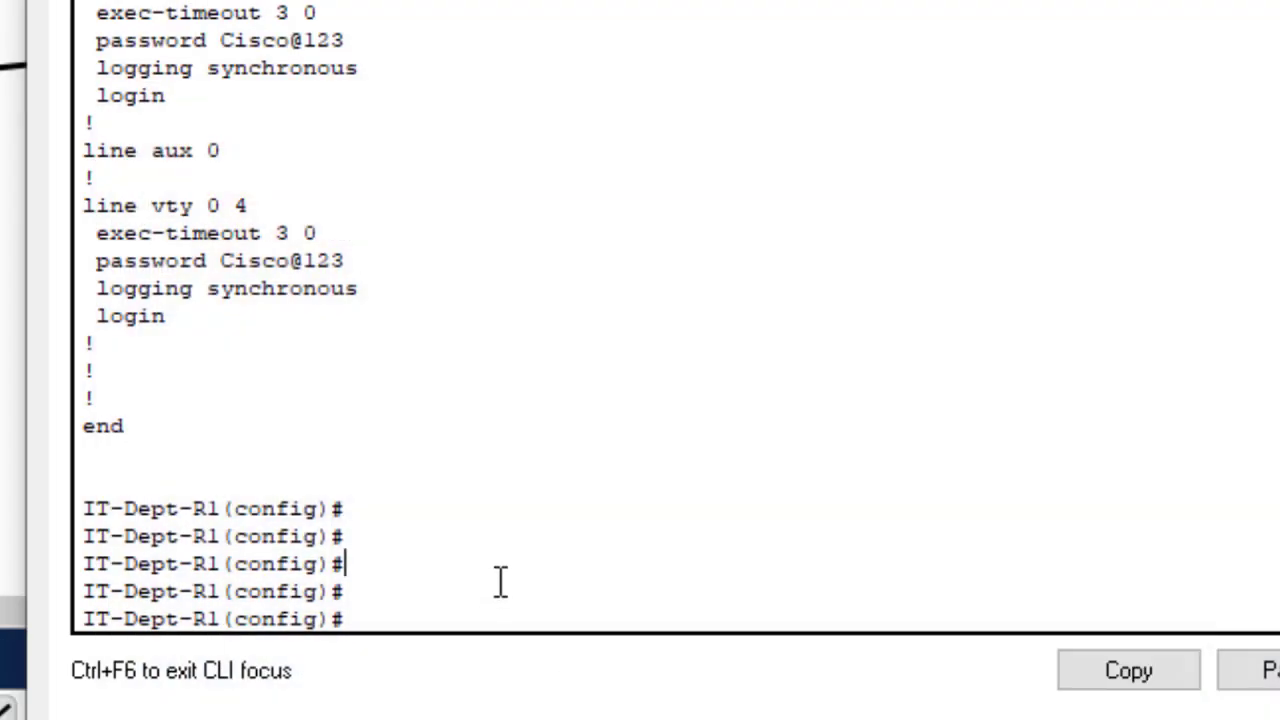
- Apply service password-encryption in global config, Tab-completing both keywords
type("servi")
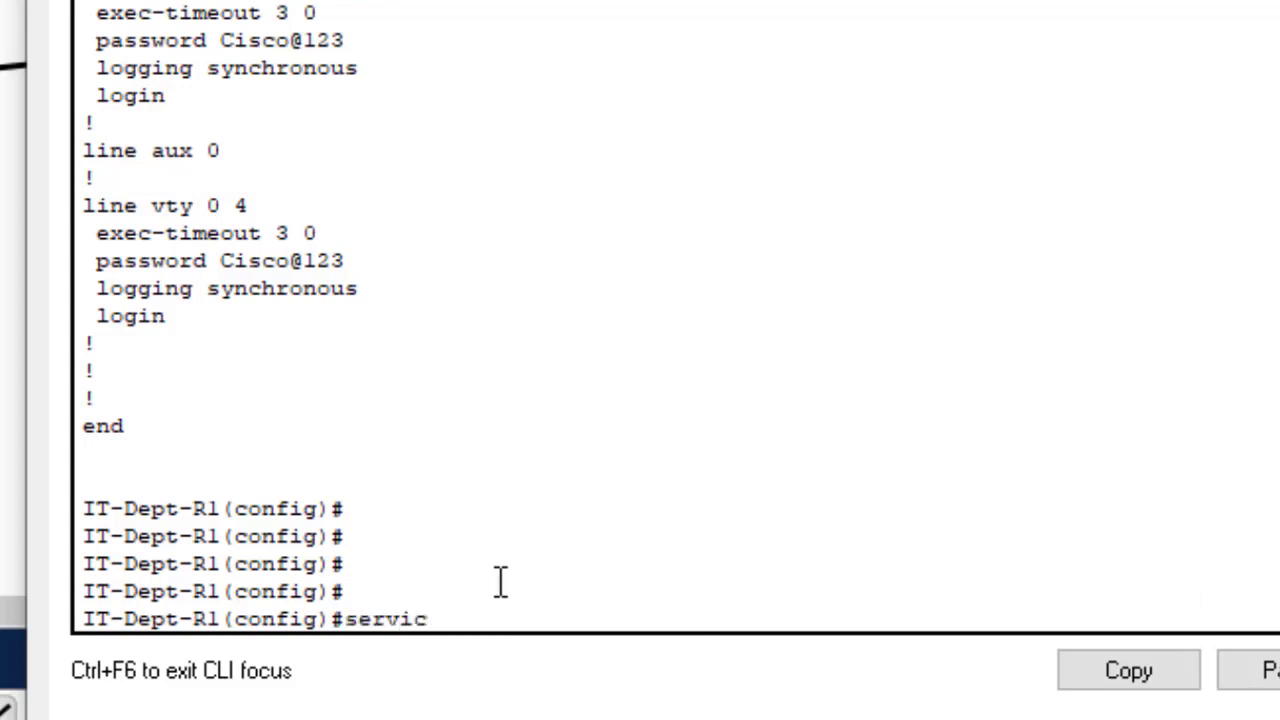
type("c")
key("Tab")
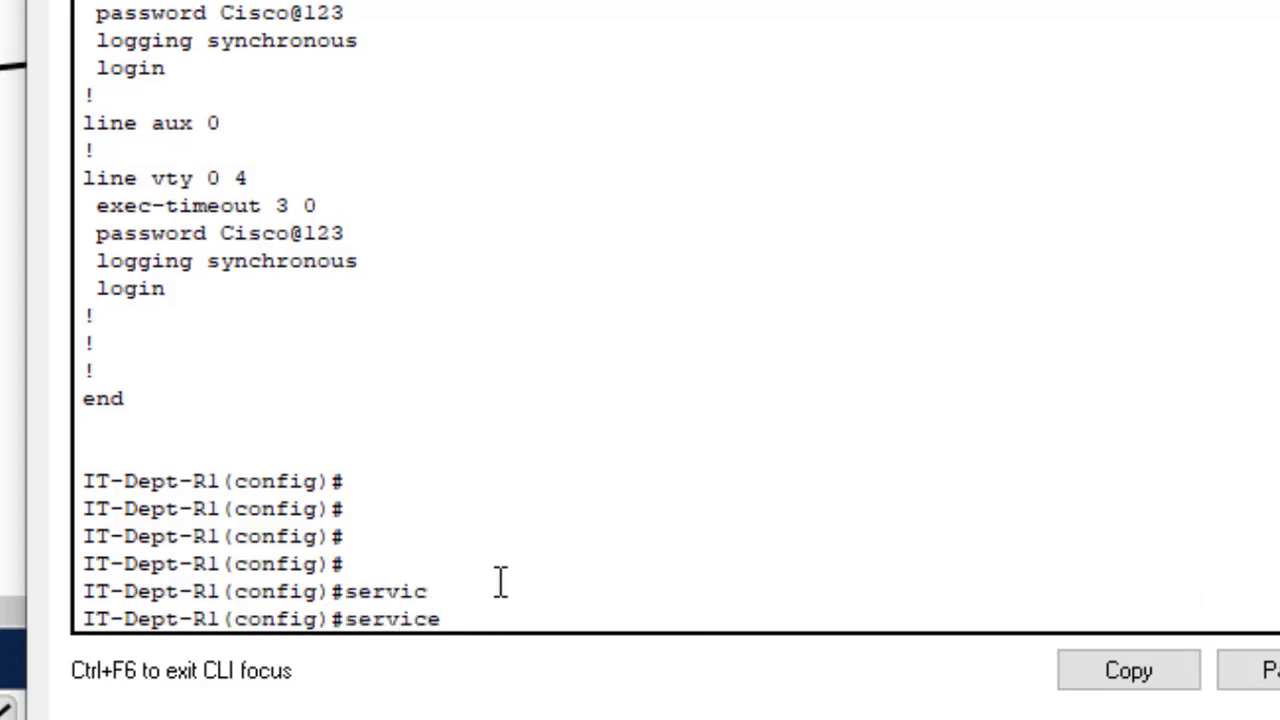
type("pass")
key("Tab")
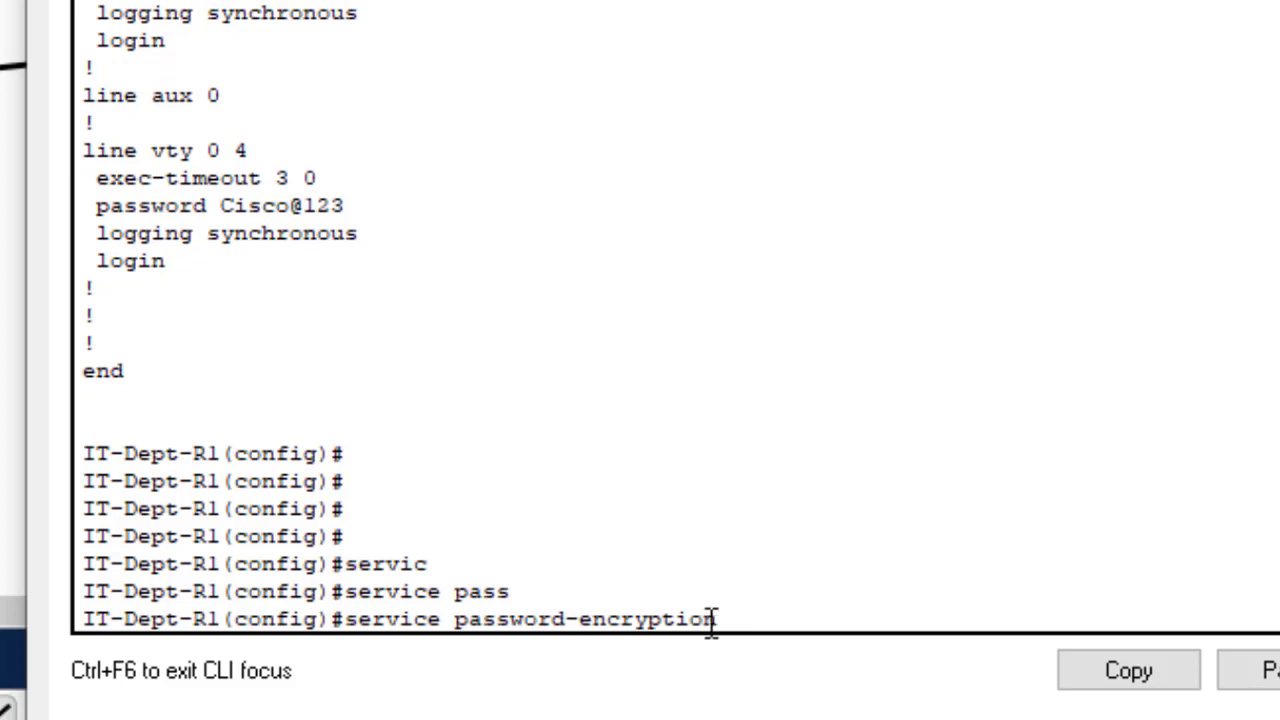
left_click_drag(731, 617, 345, 619)
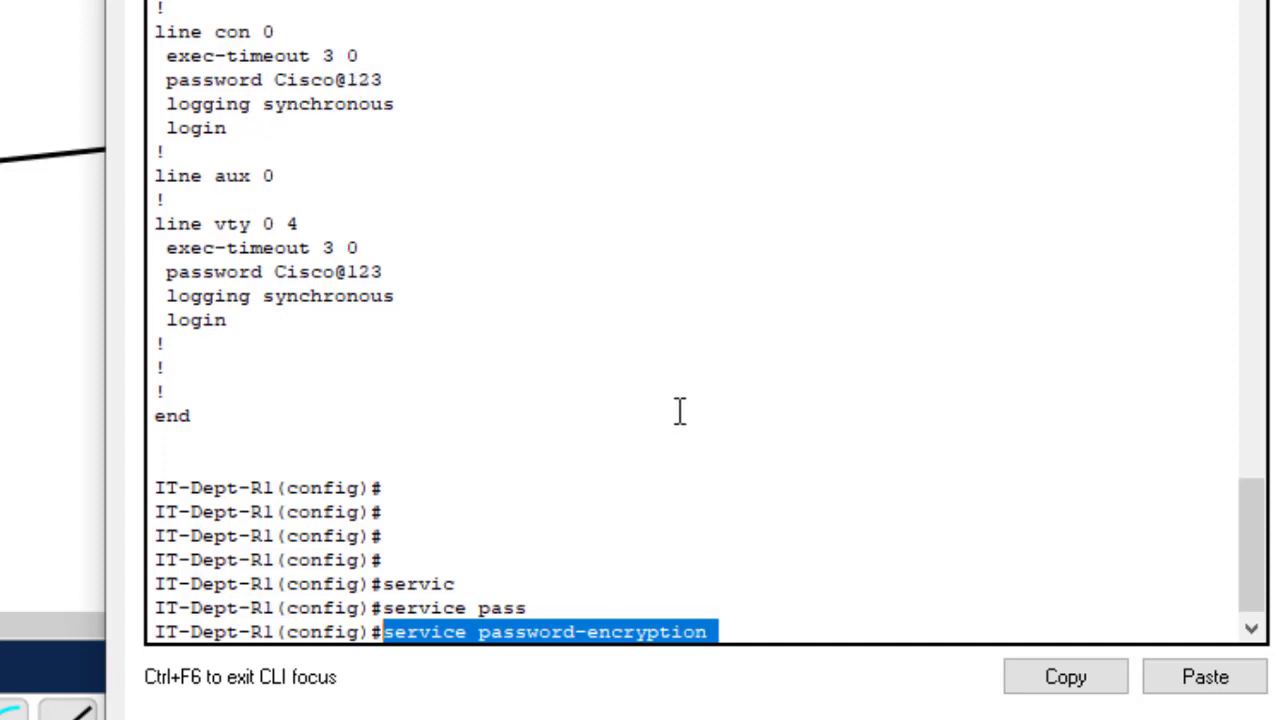
left_click(748, 624)
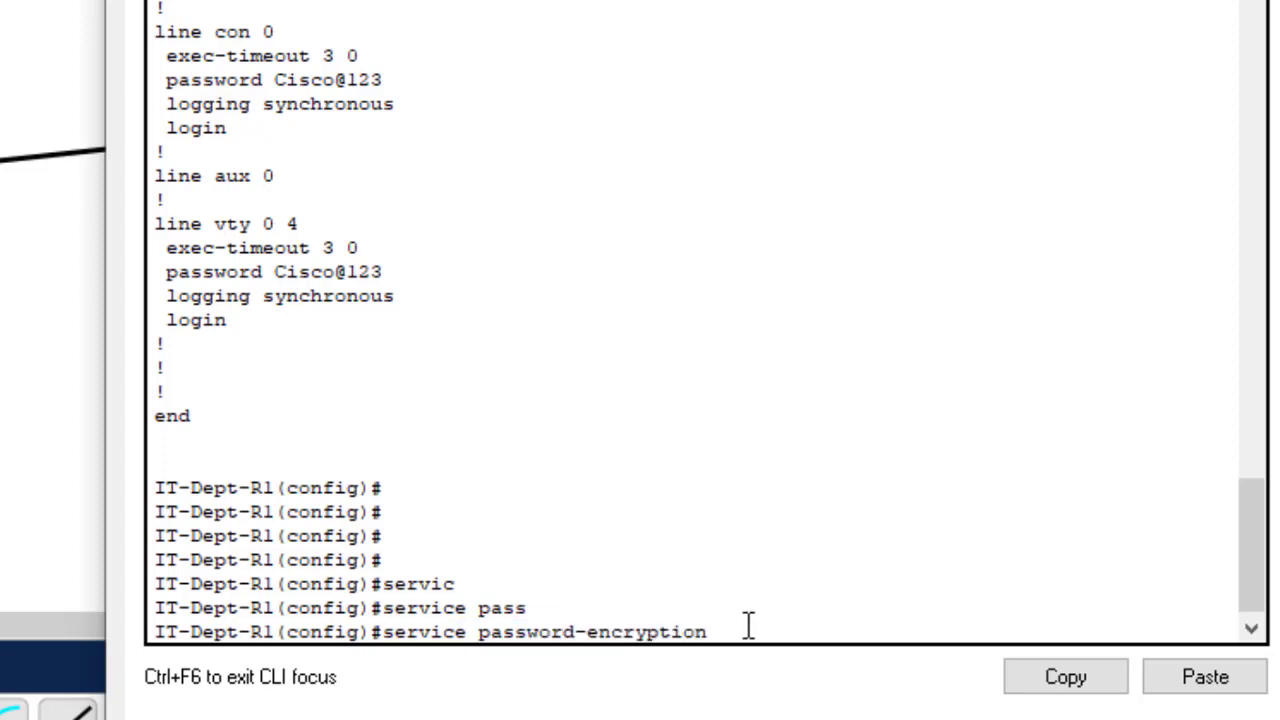
key("Return")
key("Return")
key("Return")
key("Return")
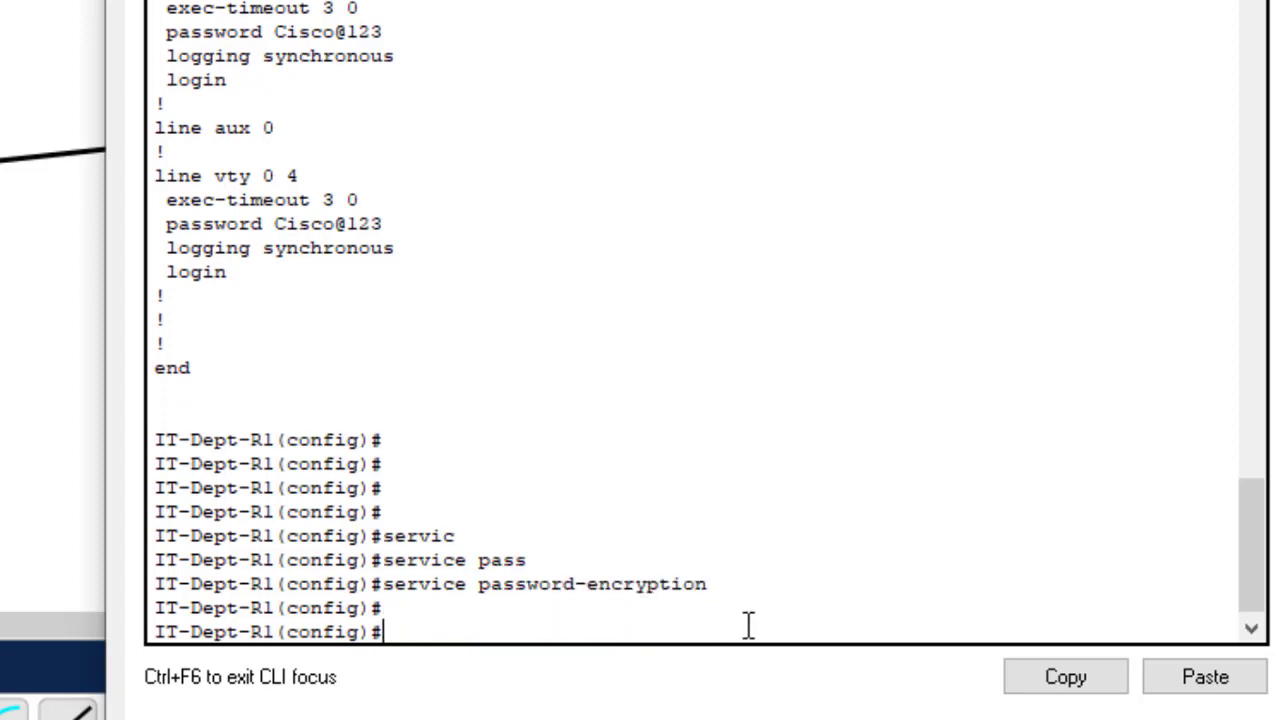
type("do")
key("BackSpace")
key("BackSpace")
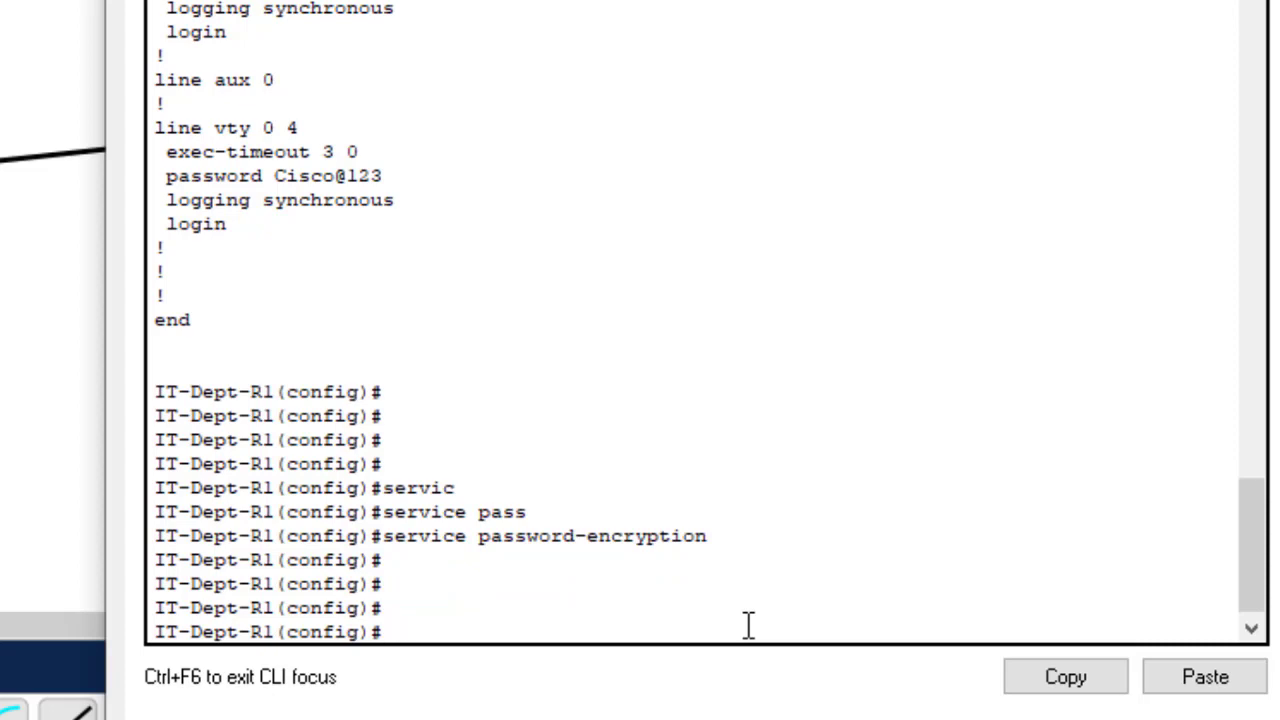
- Save with do wr, then enter the mistyped command do shstart
type("do wr")
key("Return")
key("Return")
key("Return")
key("Return")
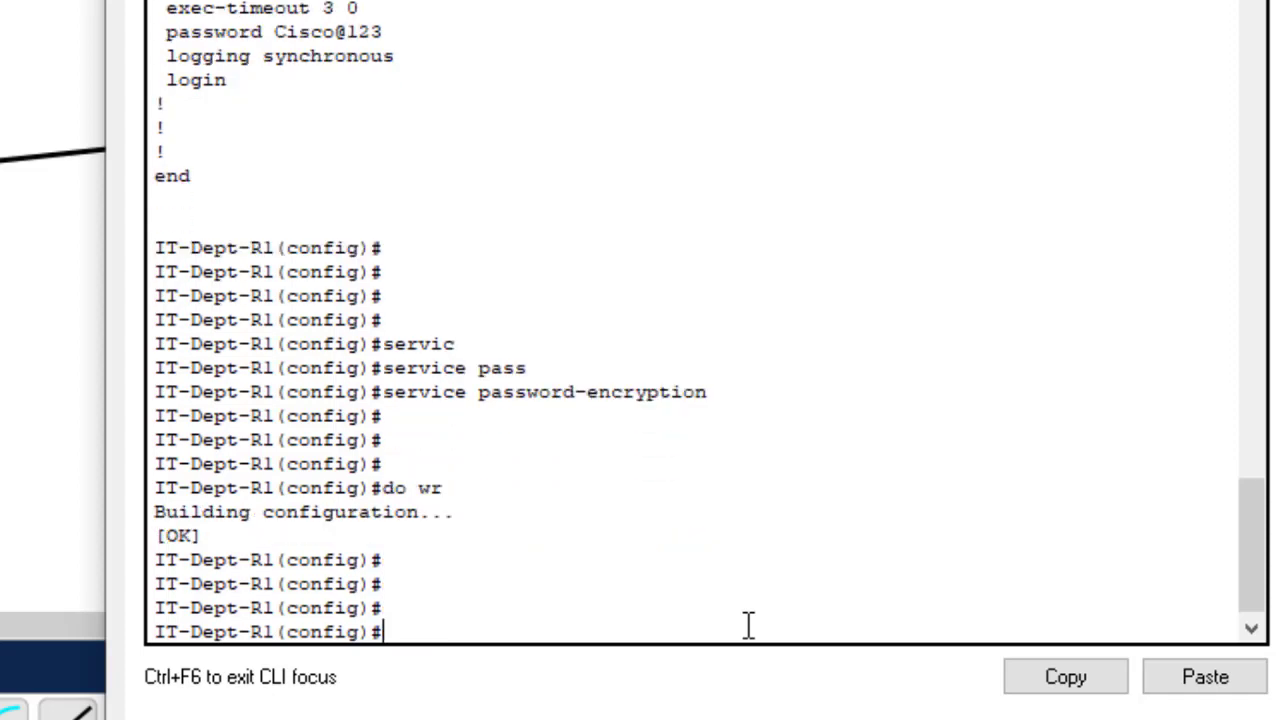
type("do shstart")
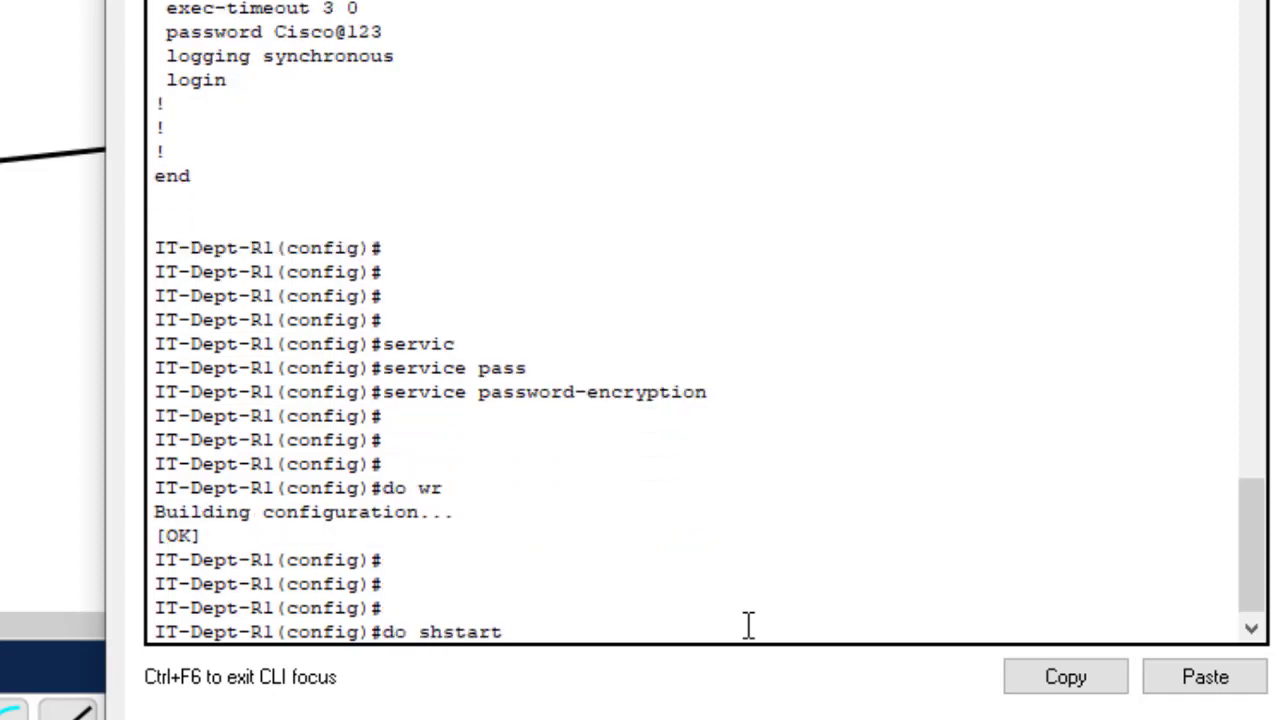
key("Return")
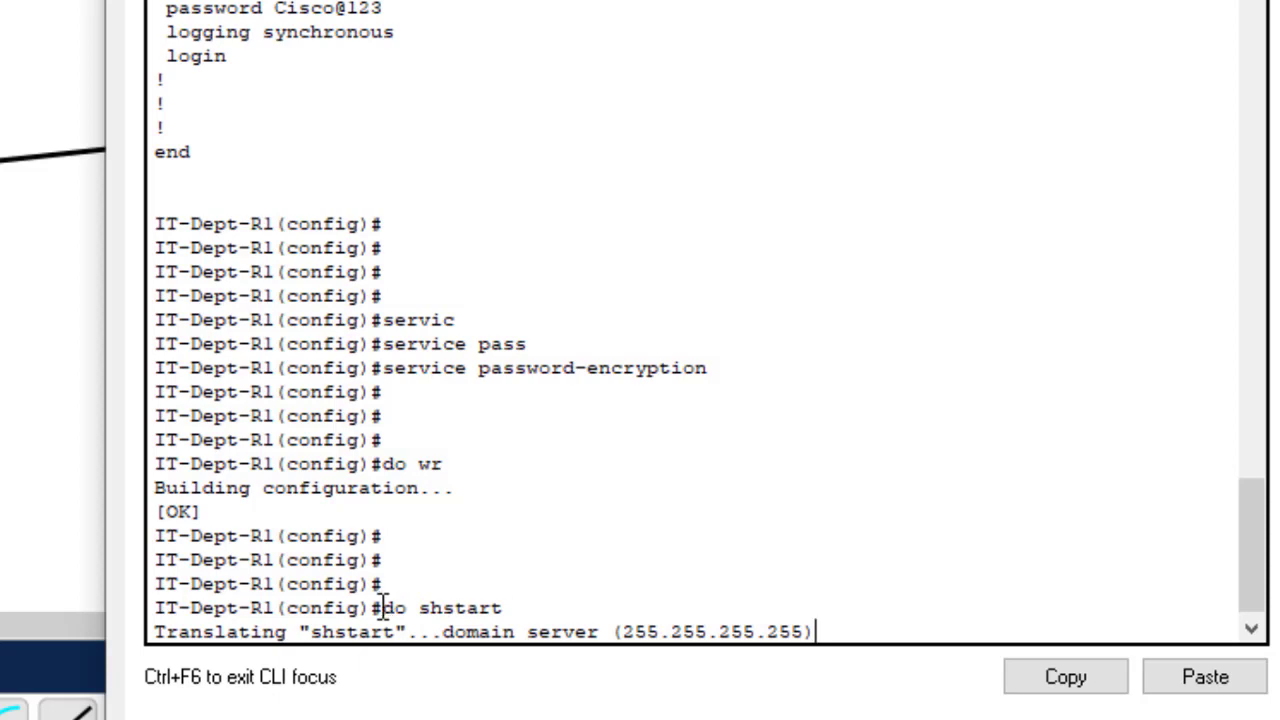
- Highlight the mistyped shstart, marking where the missing space belongs
left_click_drag(381, 607, 514, 610)
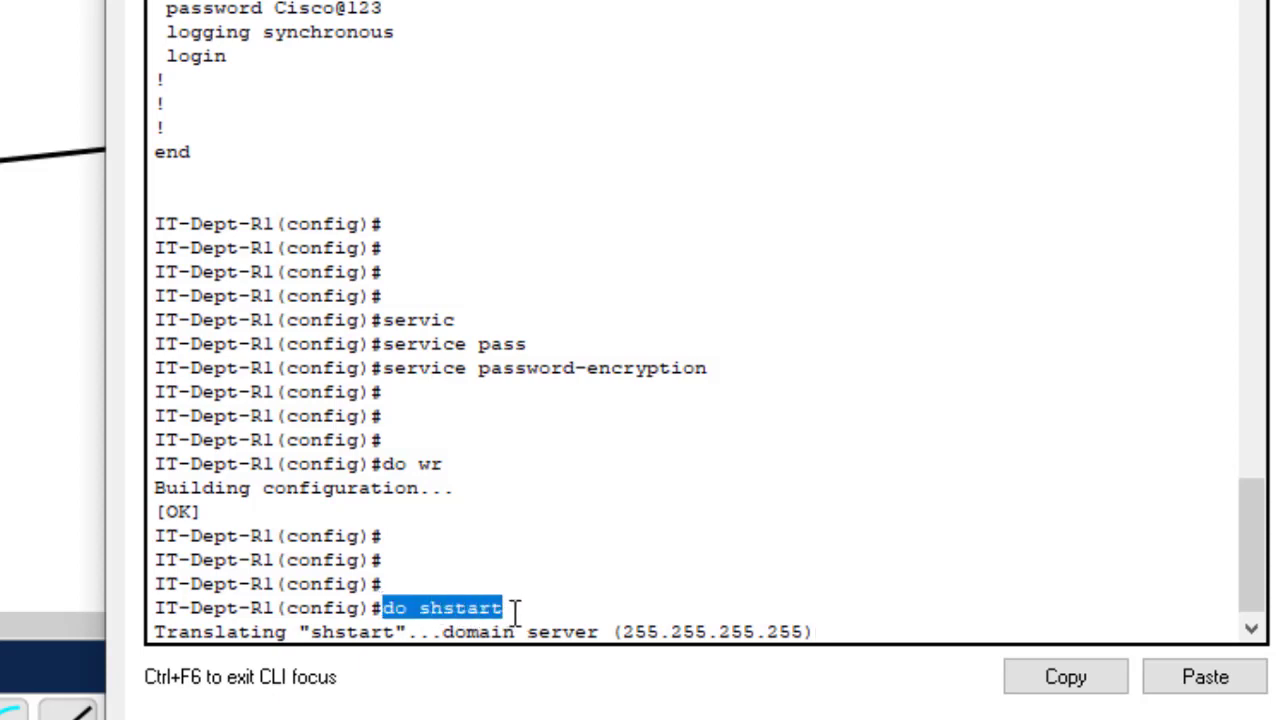
left_click(446, 607)
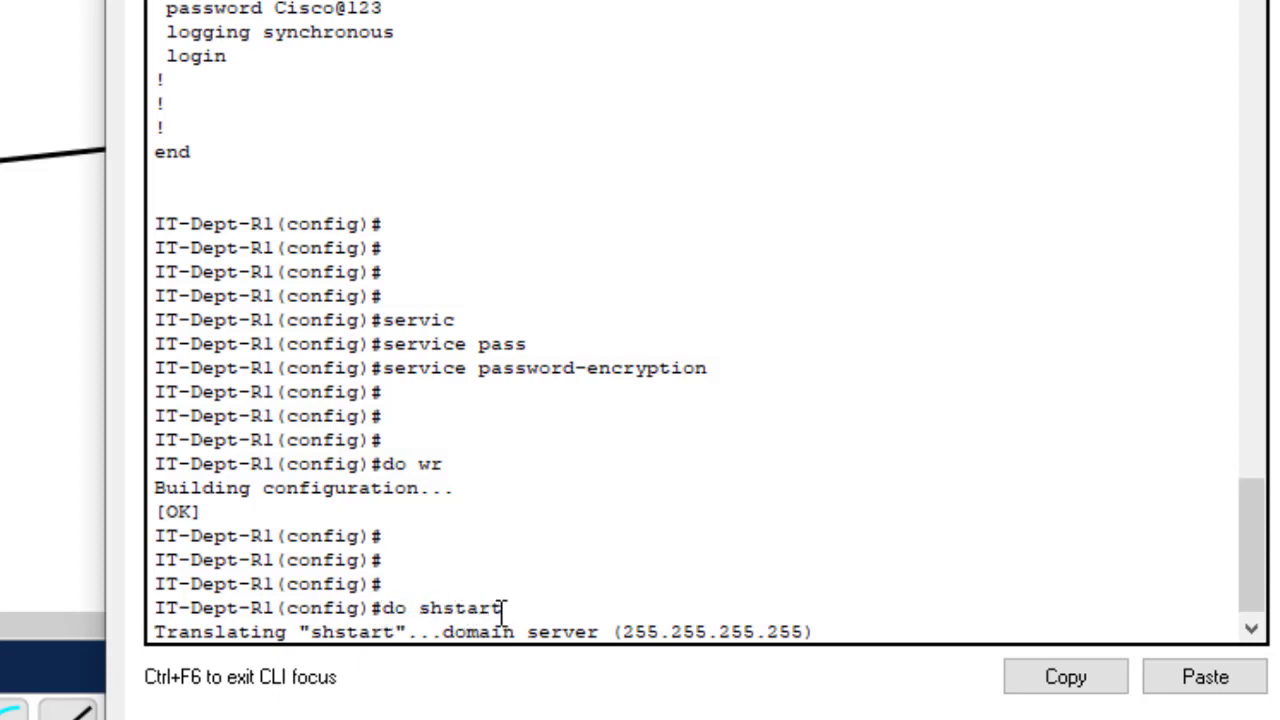
key("Left")
key("Left")
key("Left")
key("Left")
key("Left")
left_click_drag(504, 607, 422, 597)
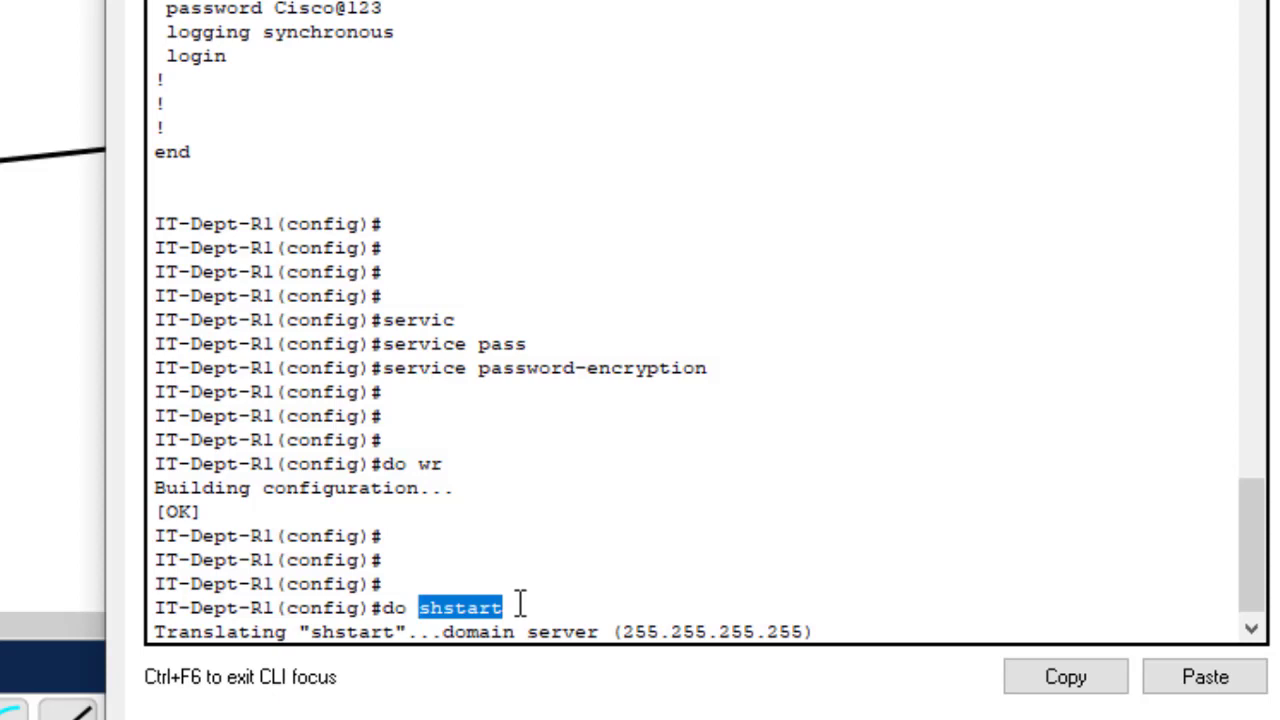
left_click(832, 615)
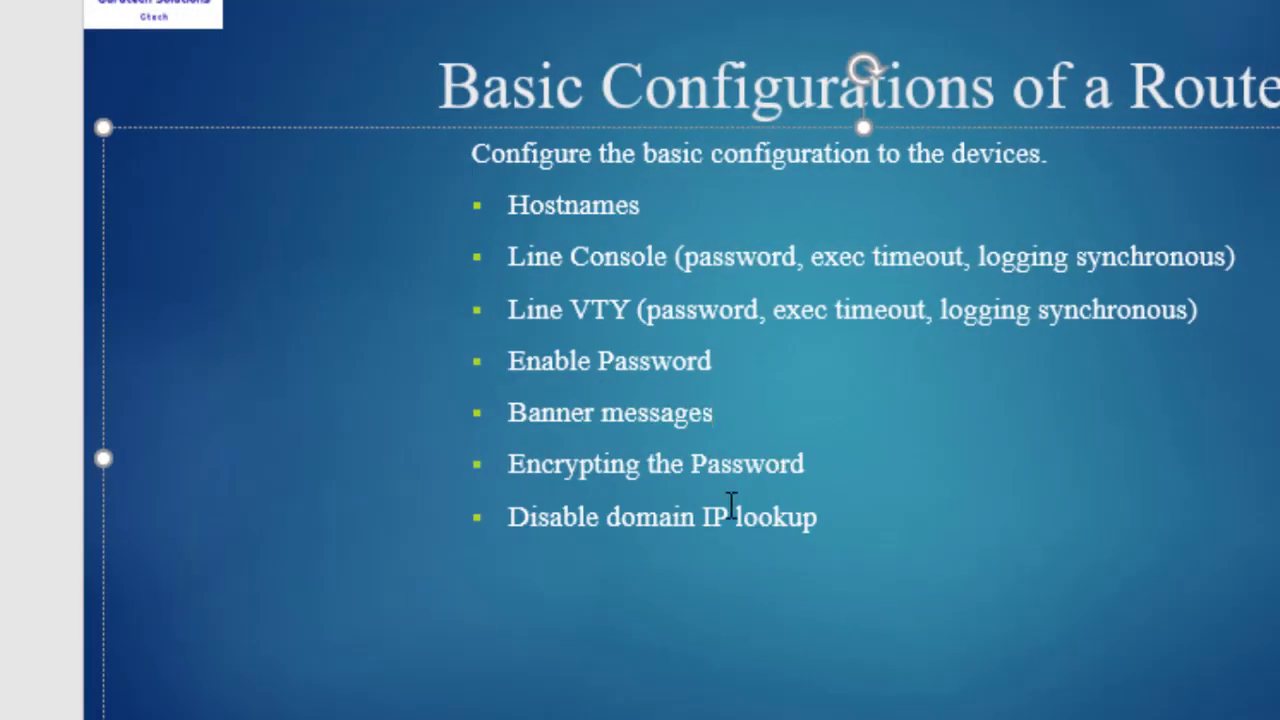
- Highlight the 'Disable domain IP lookup' item on the checklist slide
left_click_drag(820, 517, 585, 507)
key("End")
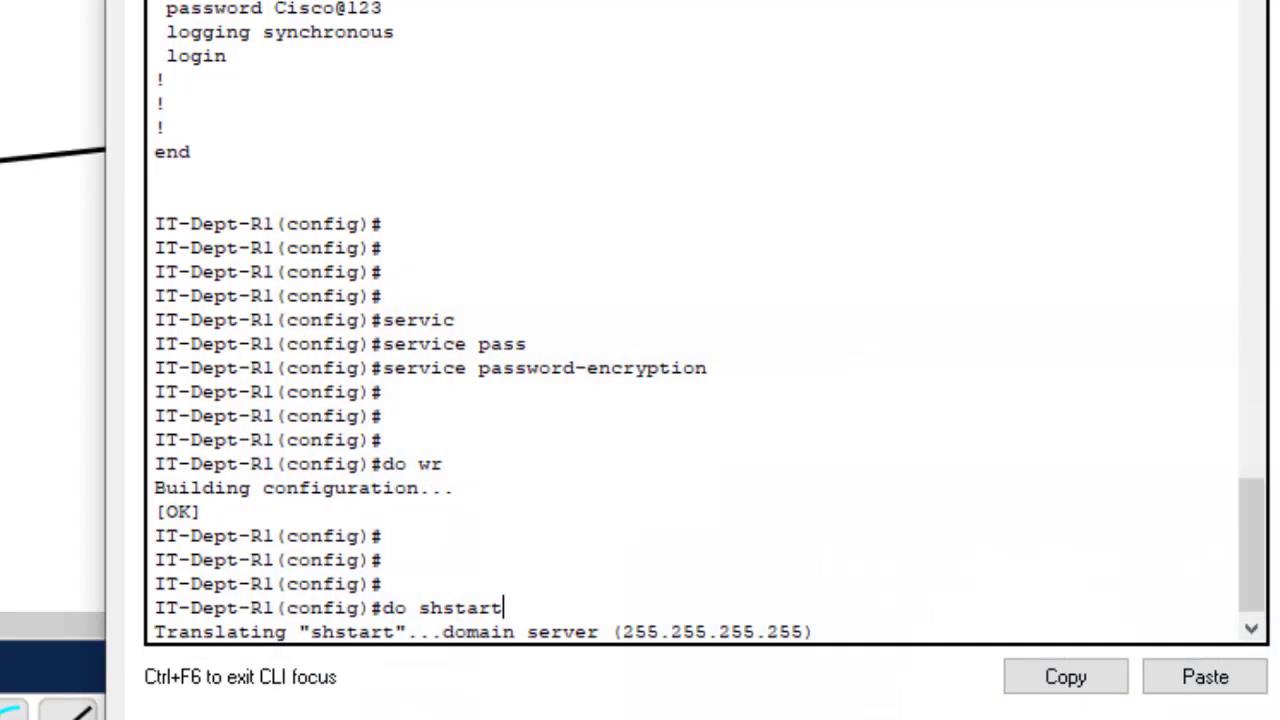
- Note the domain-server translation of shstart, then type the correctly spaced do sh start
mouse_move(818, 630)
left_mouse_down()
mouse_move(768, 632)
mouse_move(787, 607)
mouse_move(814, 609)
left_mouse_up()
double_click(814, 609)
left_click(812, 610)
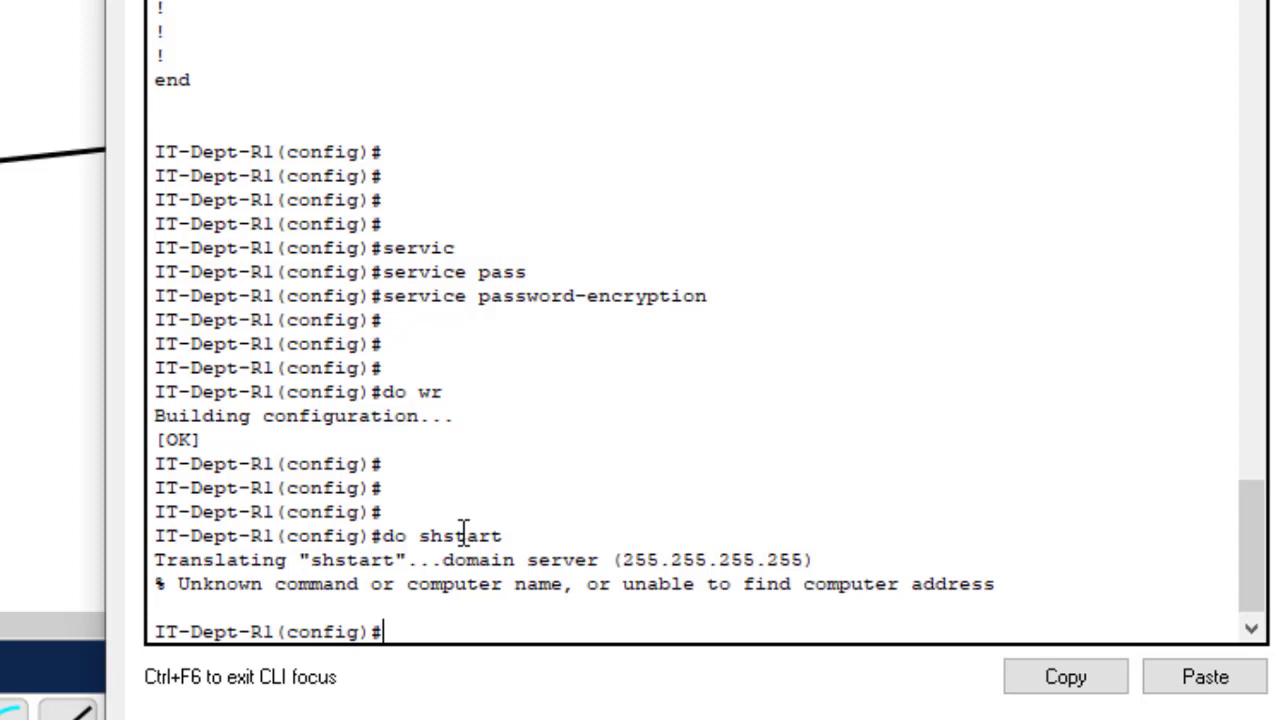
type("do sh st")
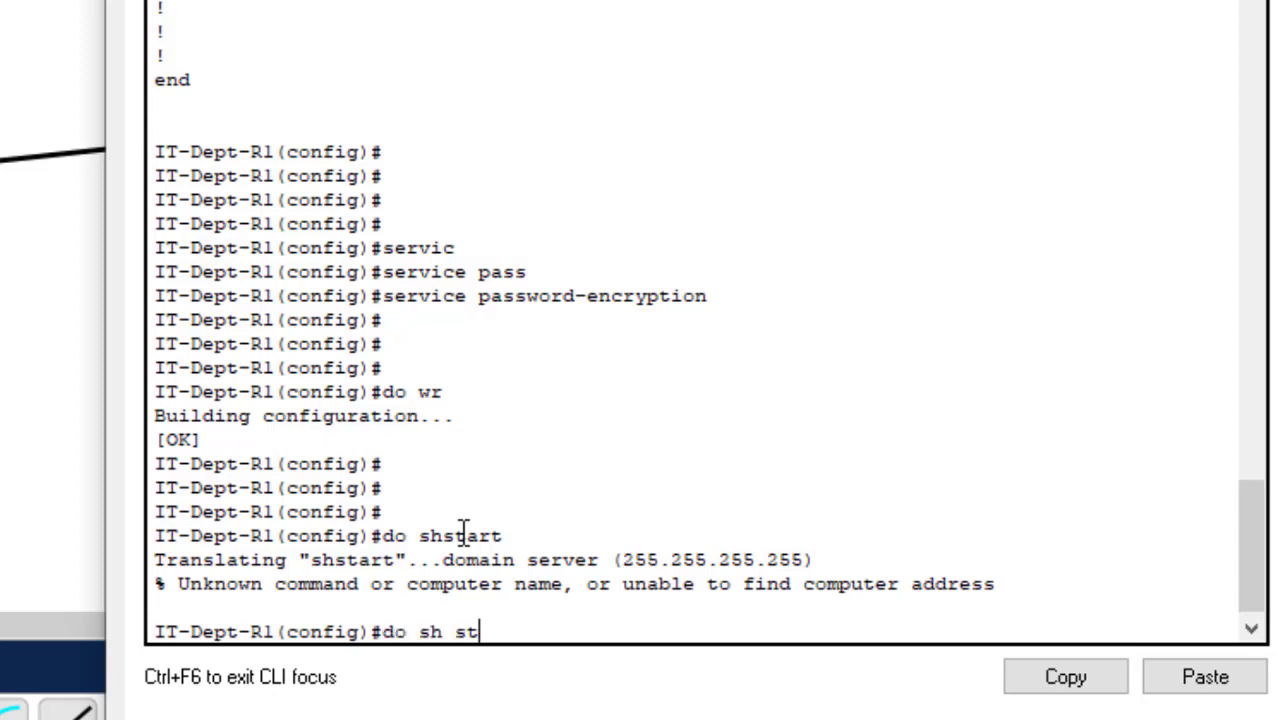
type("art")
- Highlight service password-encryption, then run do sh start and spot the encrypted enable password
left_click_drag(731, 297, 404, 303)
left_click(550, 638)
key("Return")
key("Return")
key("Return")
key("Return")
key("Return")
key("Return")
key("Return")
key("Return")
key("Return")
key("Return")
key("Return")
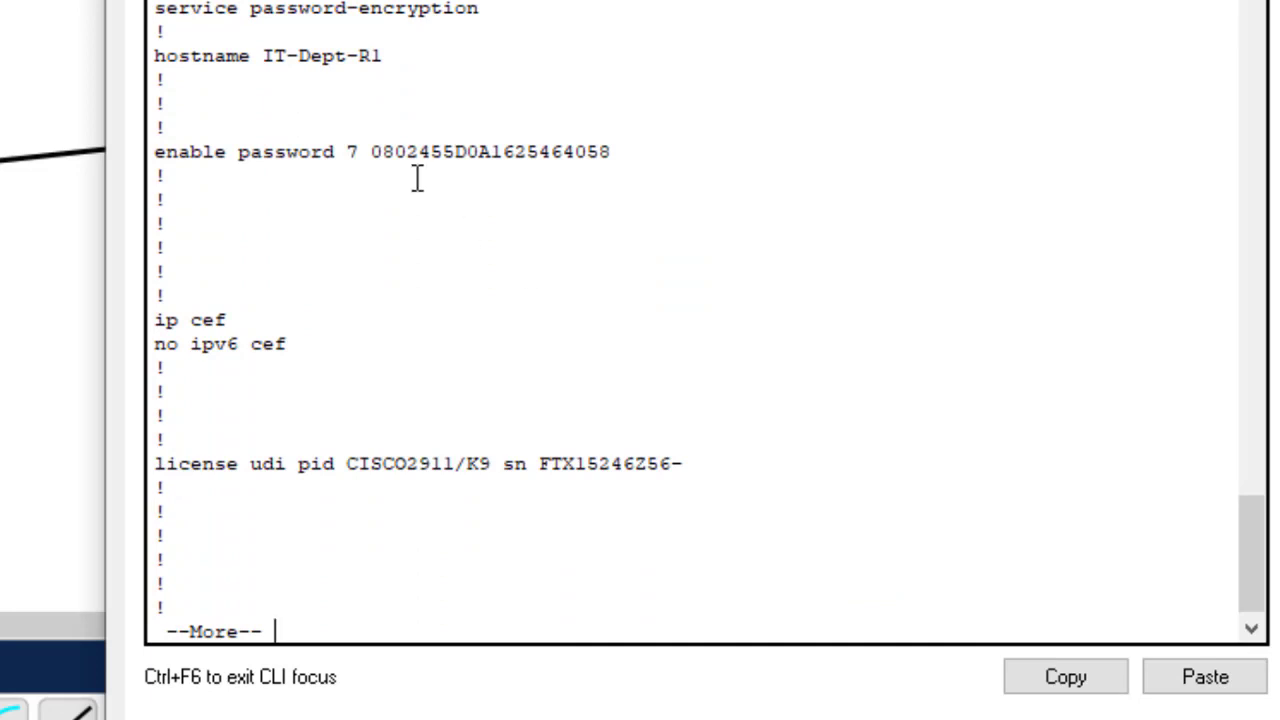
left_click_drag(634, 151, 351, 140)
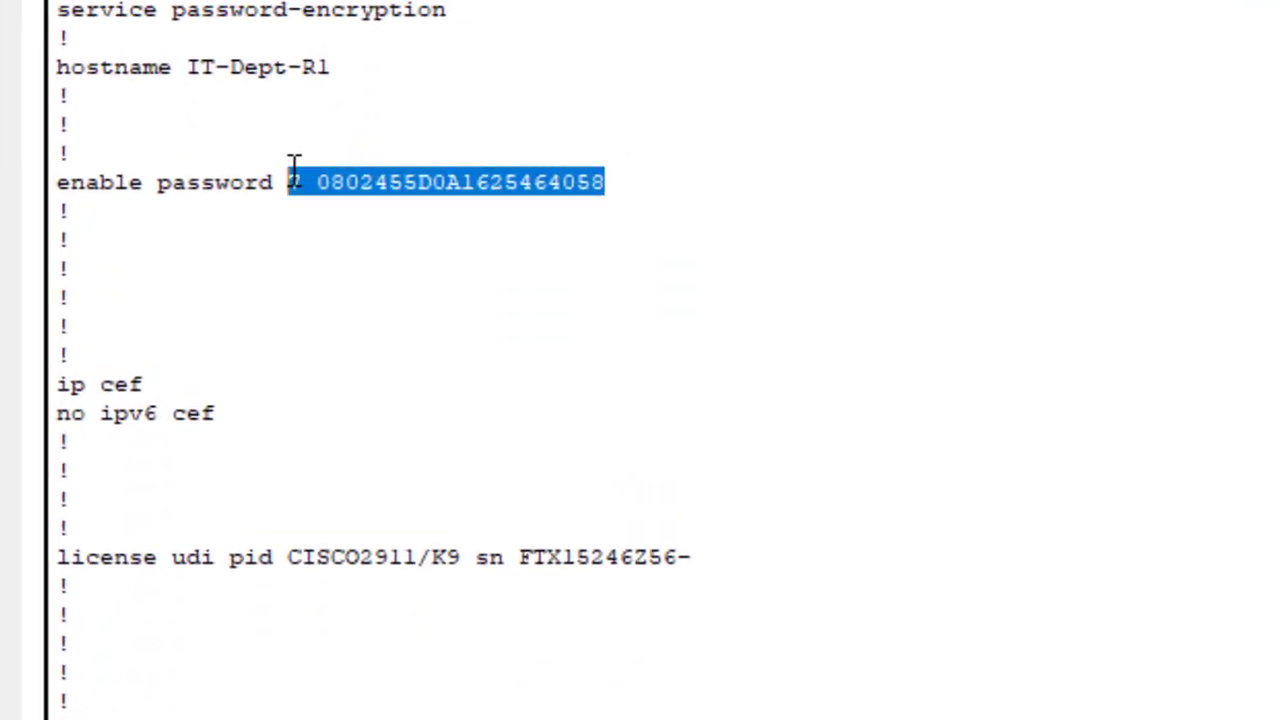
left_click(458, 190)
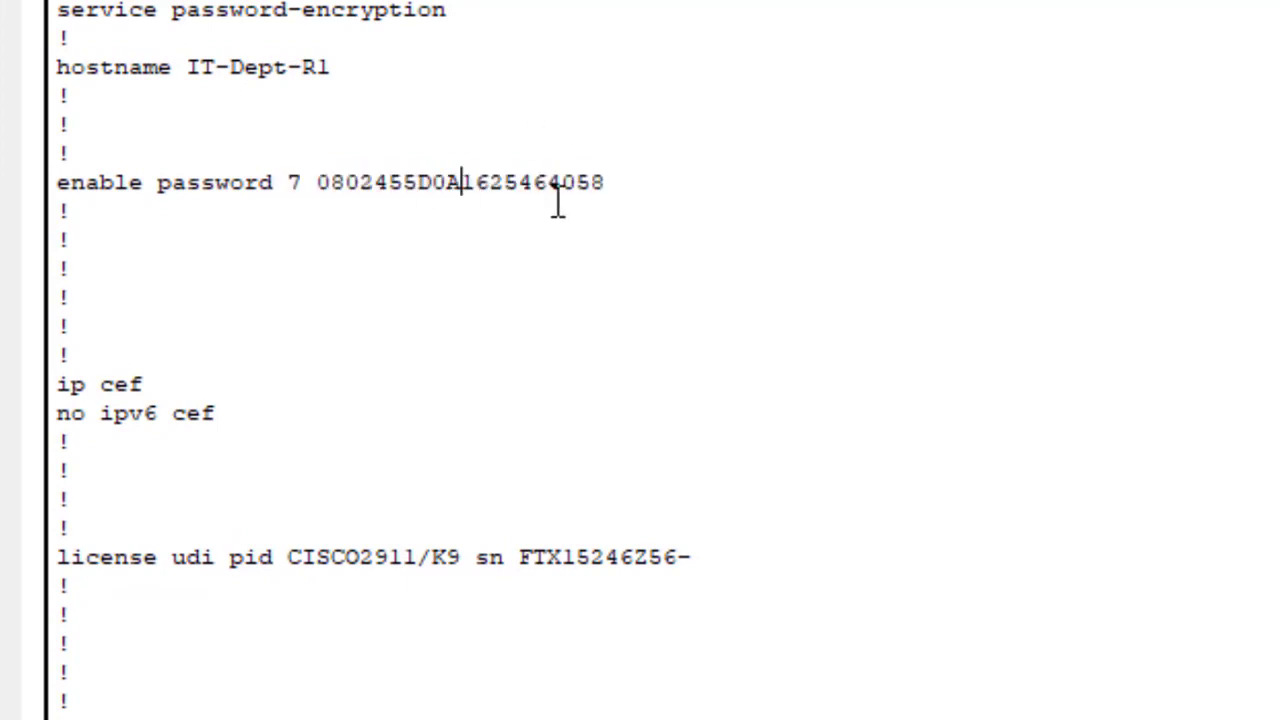
- Scroll the listing to highlight the type 7 encrypted console and vty passwords
scroll(675, 497, "down", 3)
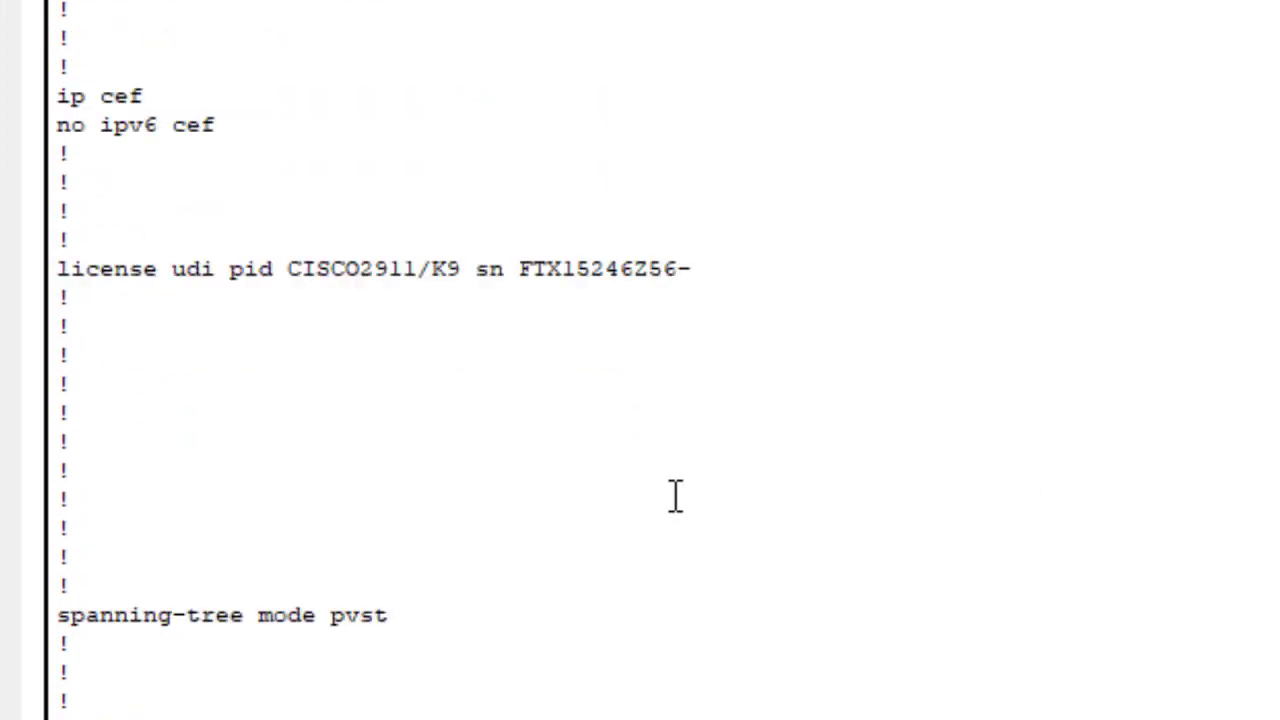
scroll(675, 497, "down", 15)
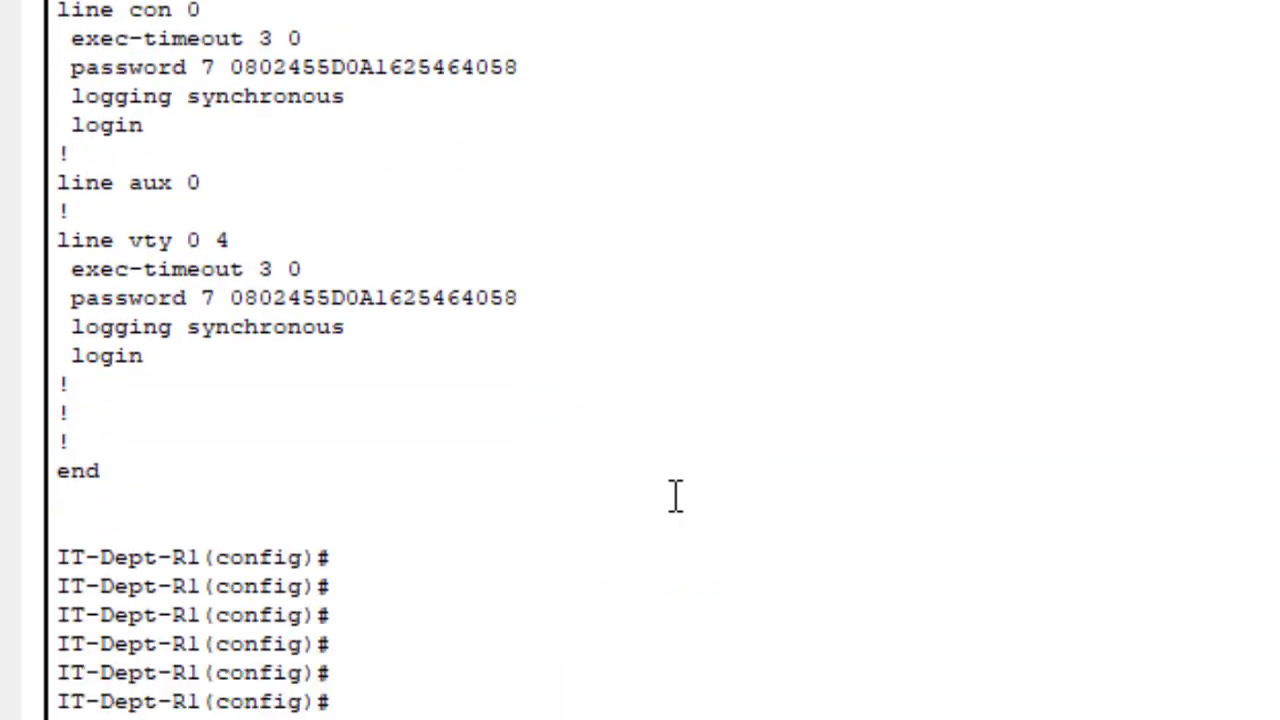
scroll(557, 354, "up", 1)
left_click_drag(525, 366, 203, 366)
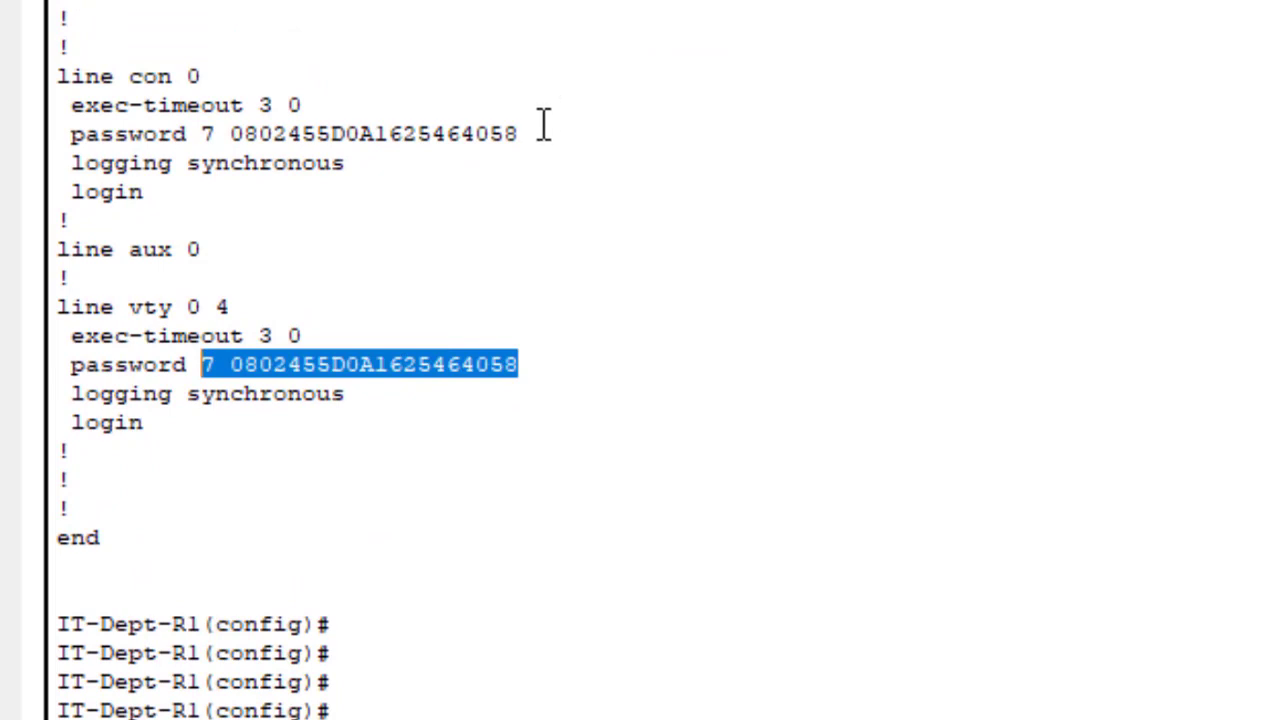
left_click_drag(526, 134, 203, 133)
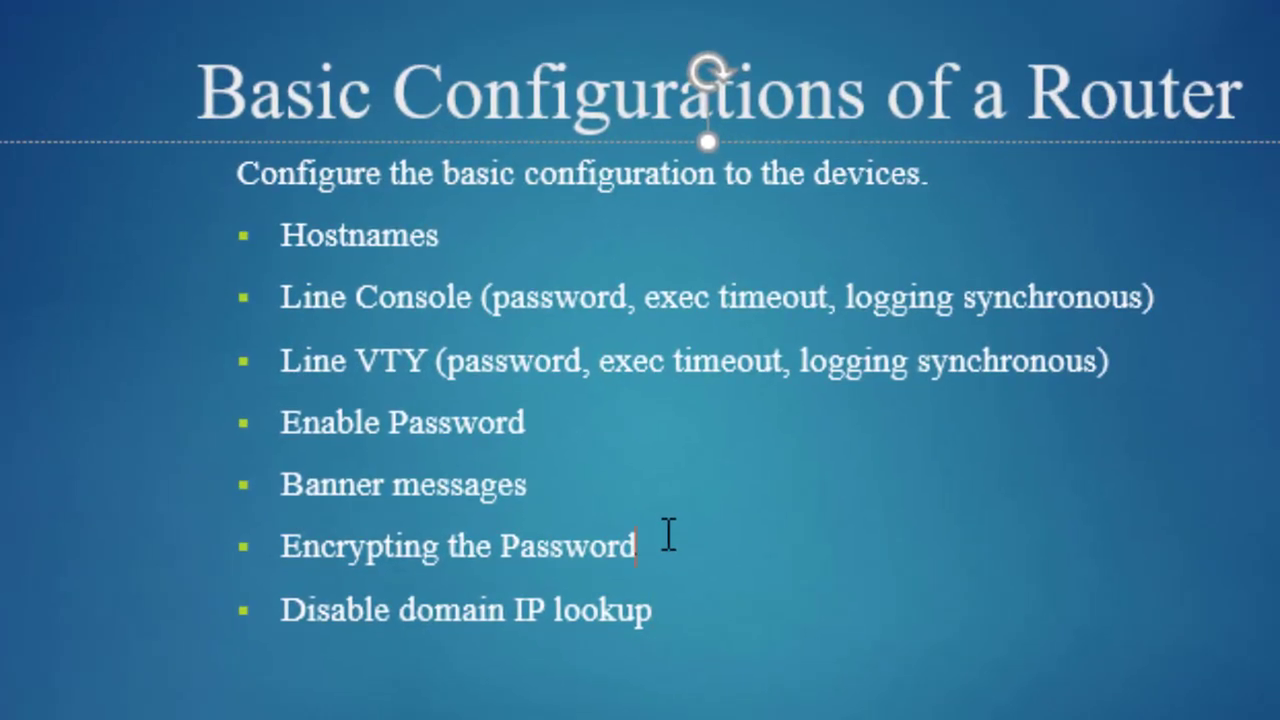
left_click_drag(668, 535, 298, 203)
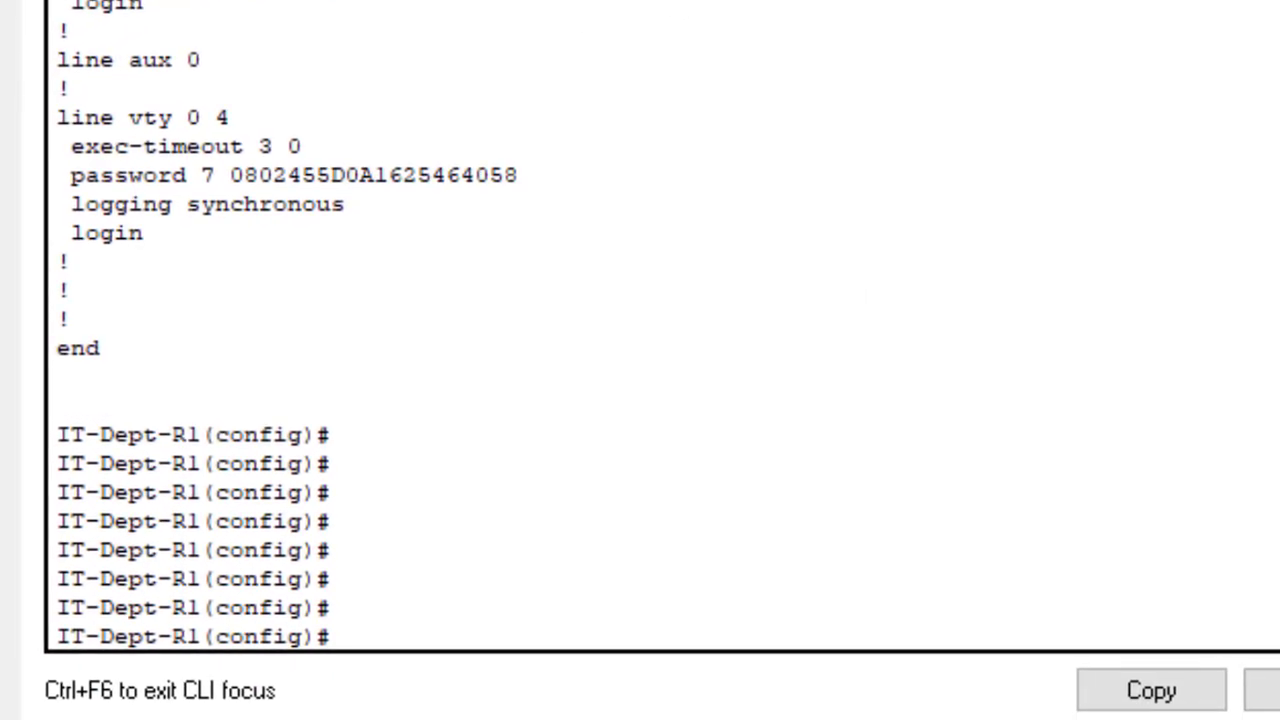
- Retype the mistyped command do shstart at the config prompt and highlight shstart
scroll(660, 325, "down", 1)
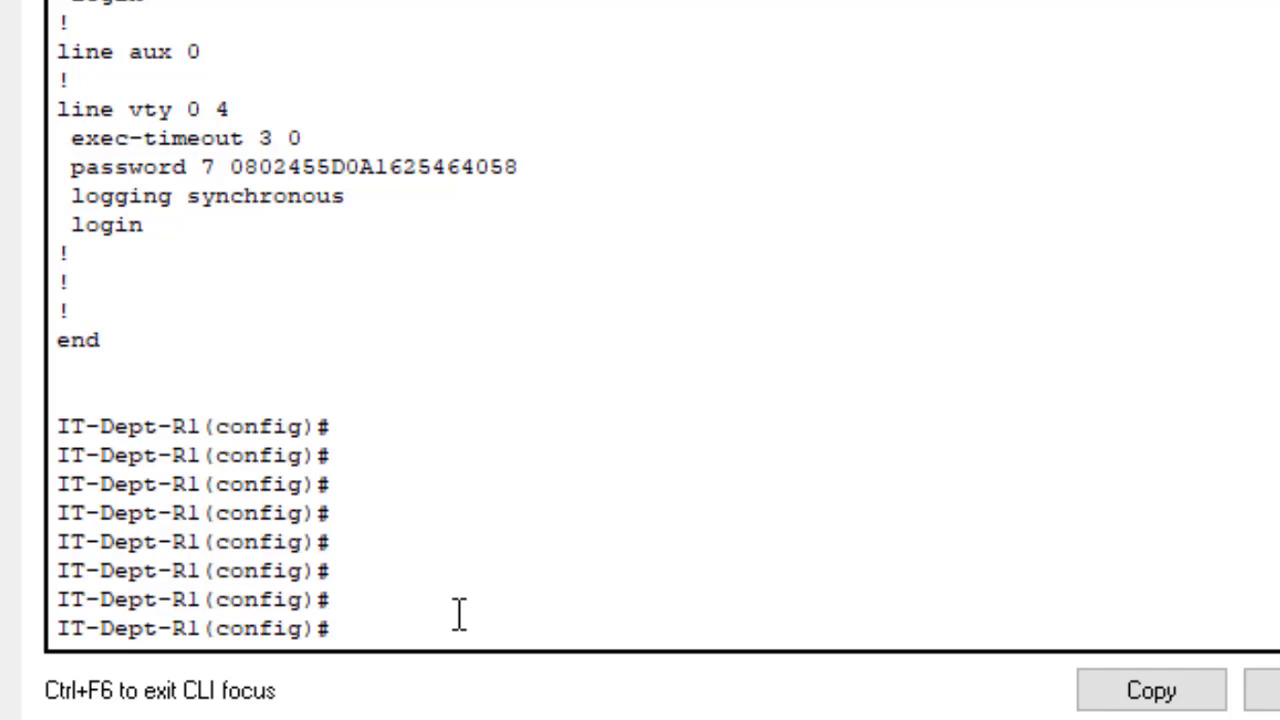
type("do sh start")
key("BackSpace")
key("BackSpace")
key("BackSpace")
key("BackSpace")
key("BackSpace")
key("BackSpace")
key("BackSpace")
key("BackSpace")
type("wr")
key("BackSpace")
key("BackSpace")
type("shstart")
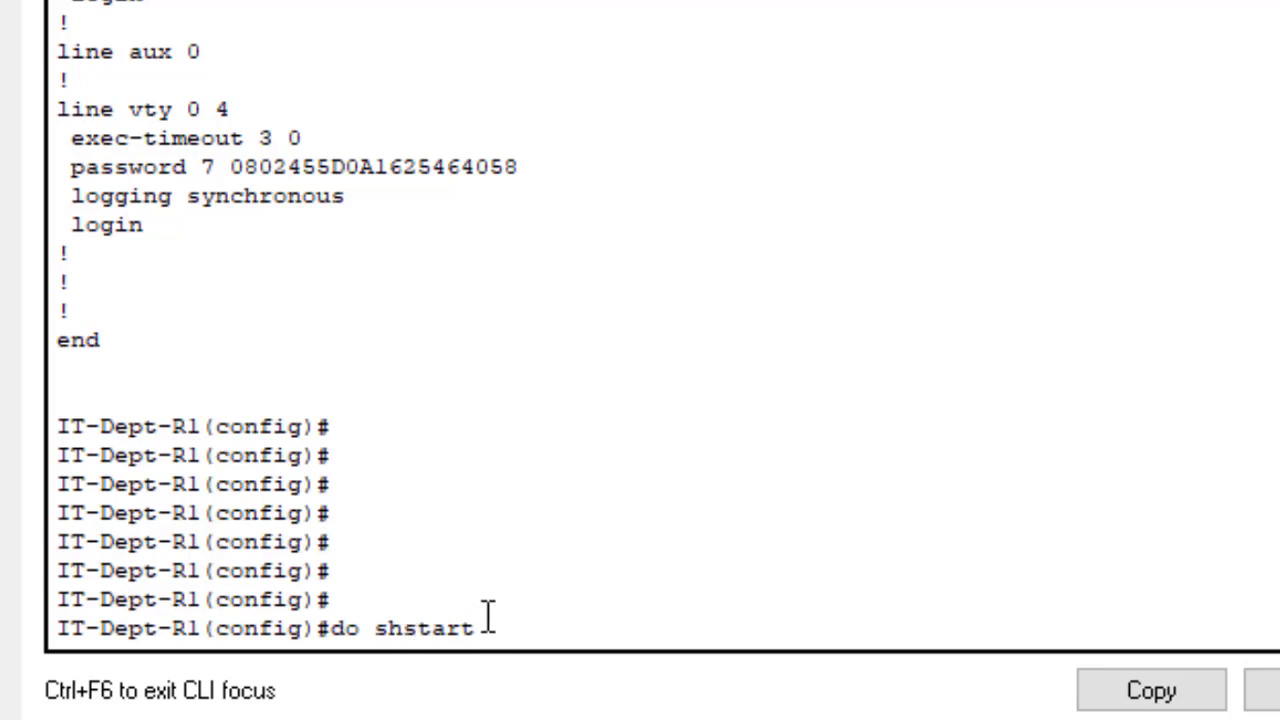
left_click_drag(488, 616, 380, 630)
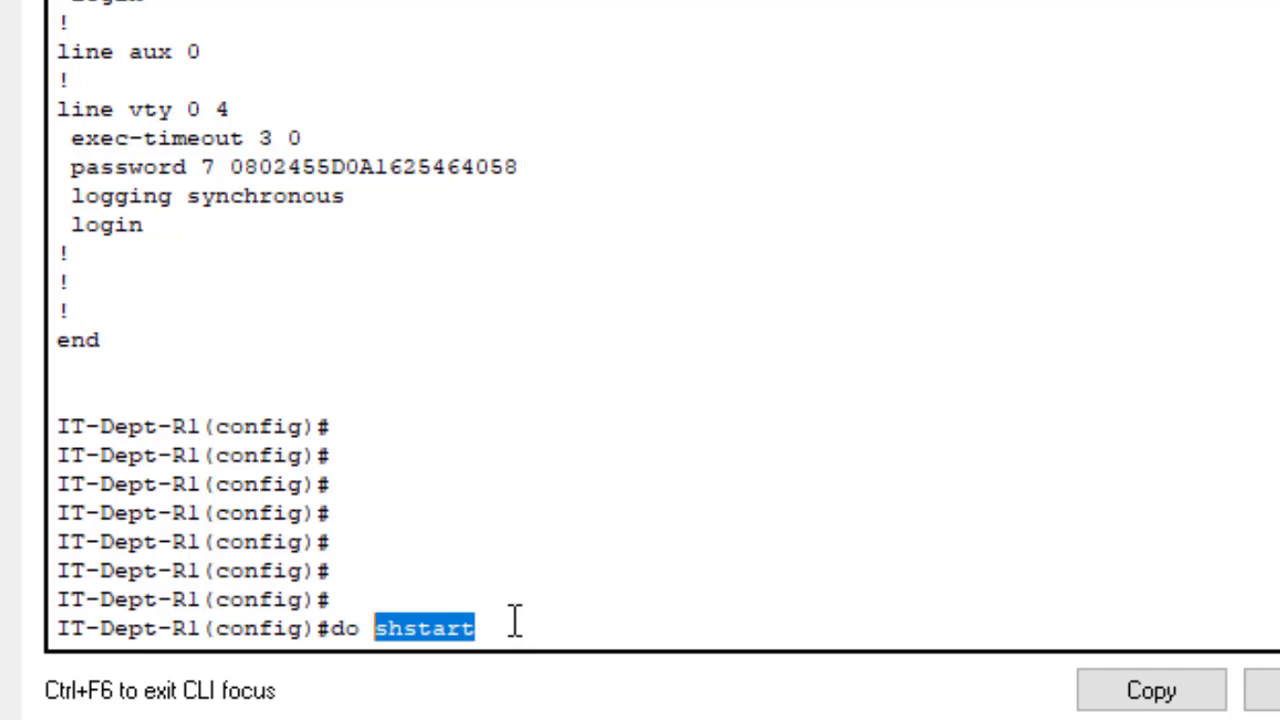
left_click(513, 621)
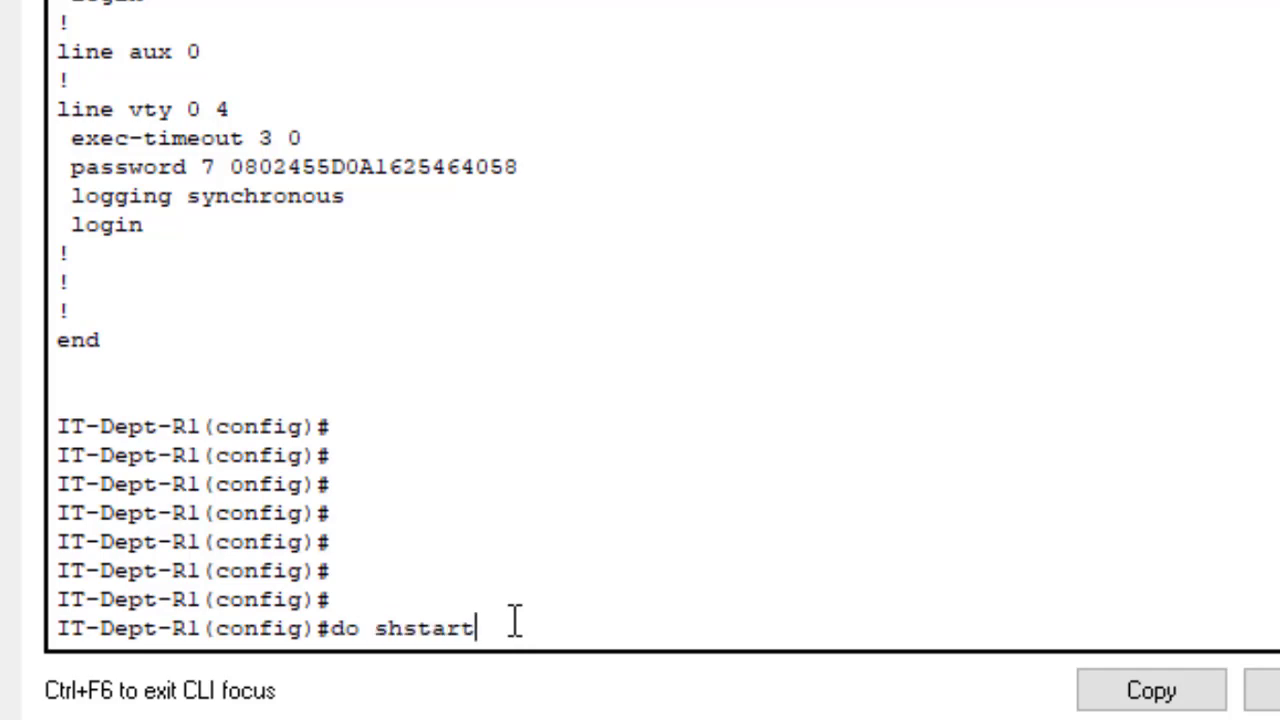
- Run do shstart and highlight it while the domain lookup times out
key("Return")
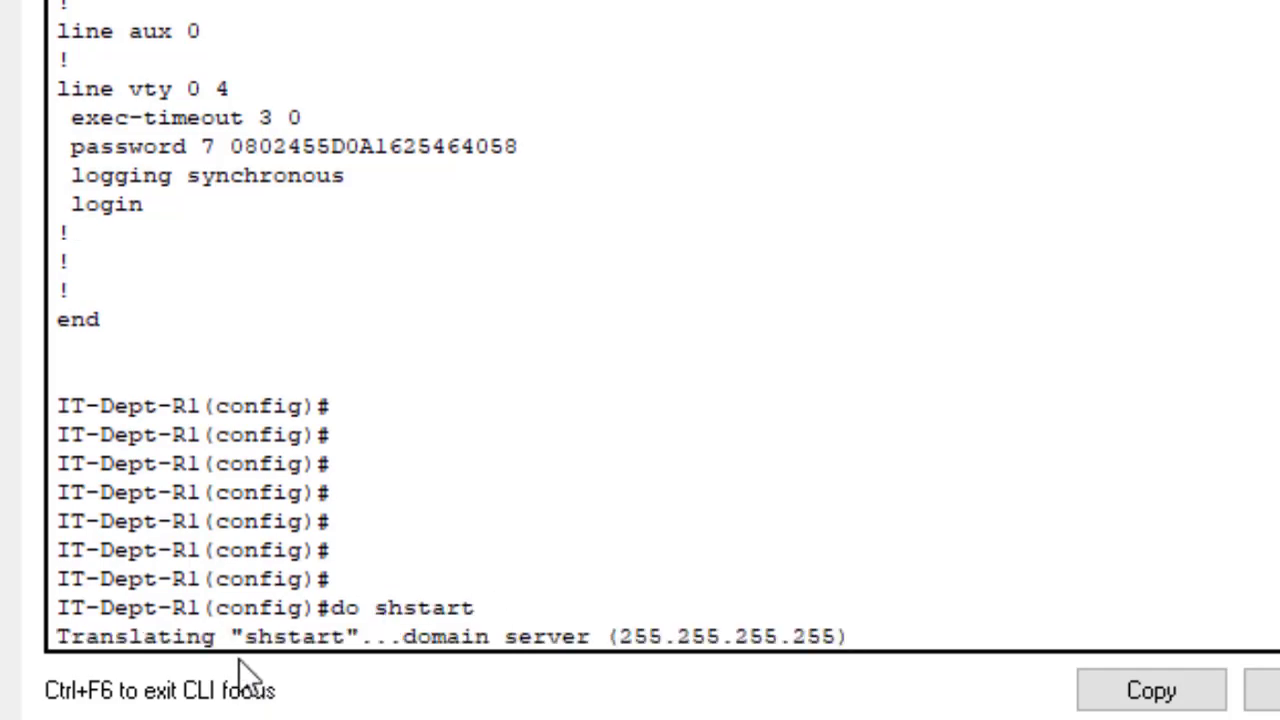
left_click_drag(244, 640, 333, 650)
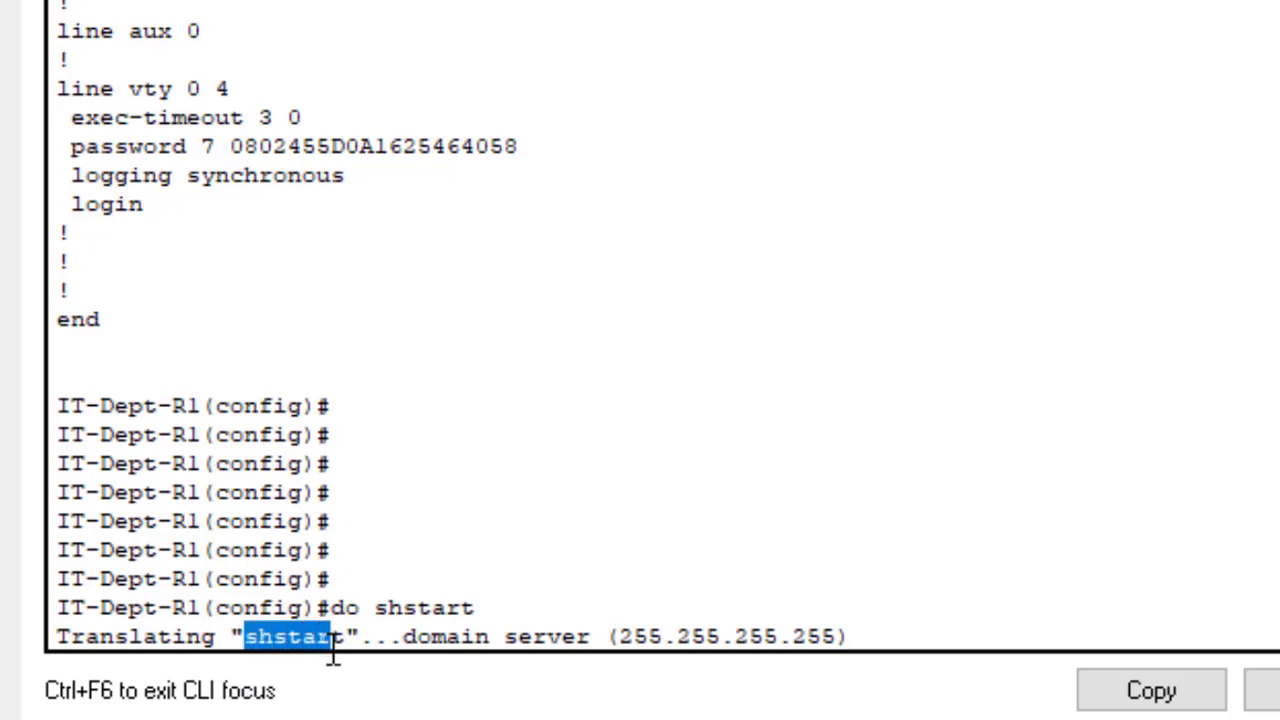
left_click_drag(478, 606, 390, 602)
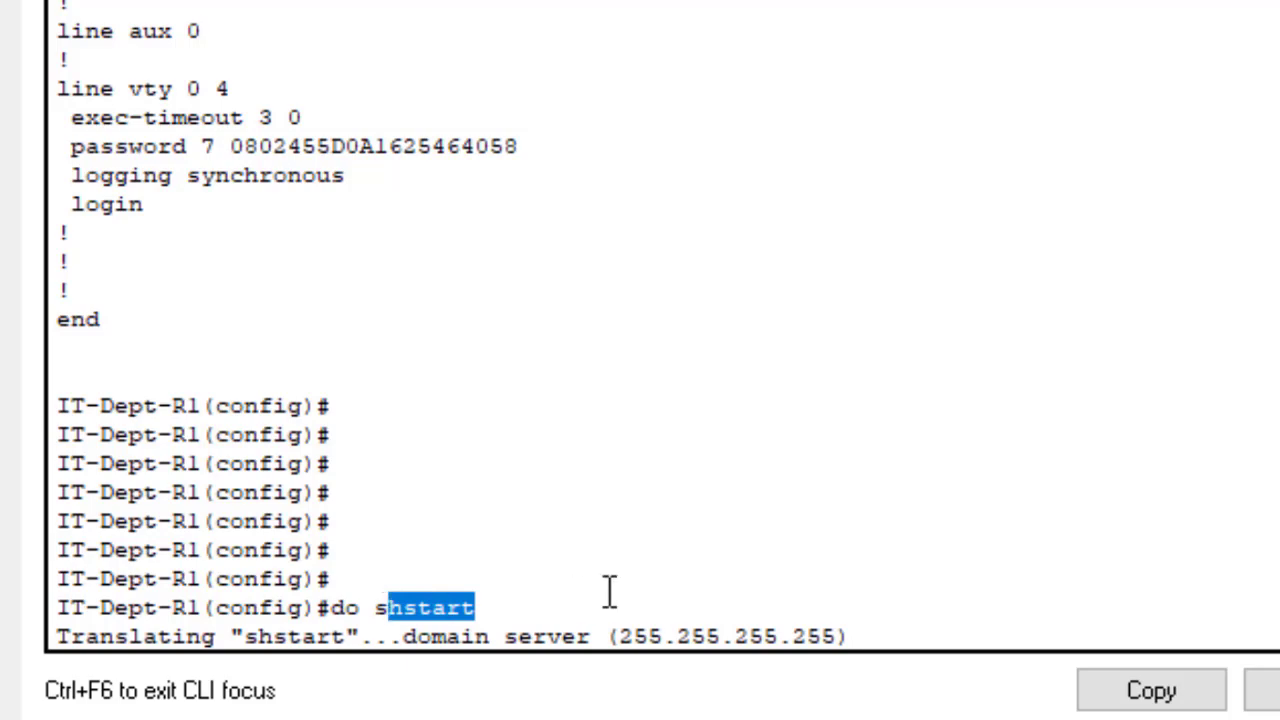
left_click(894, 620)
triple_click(895, 620)
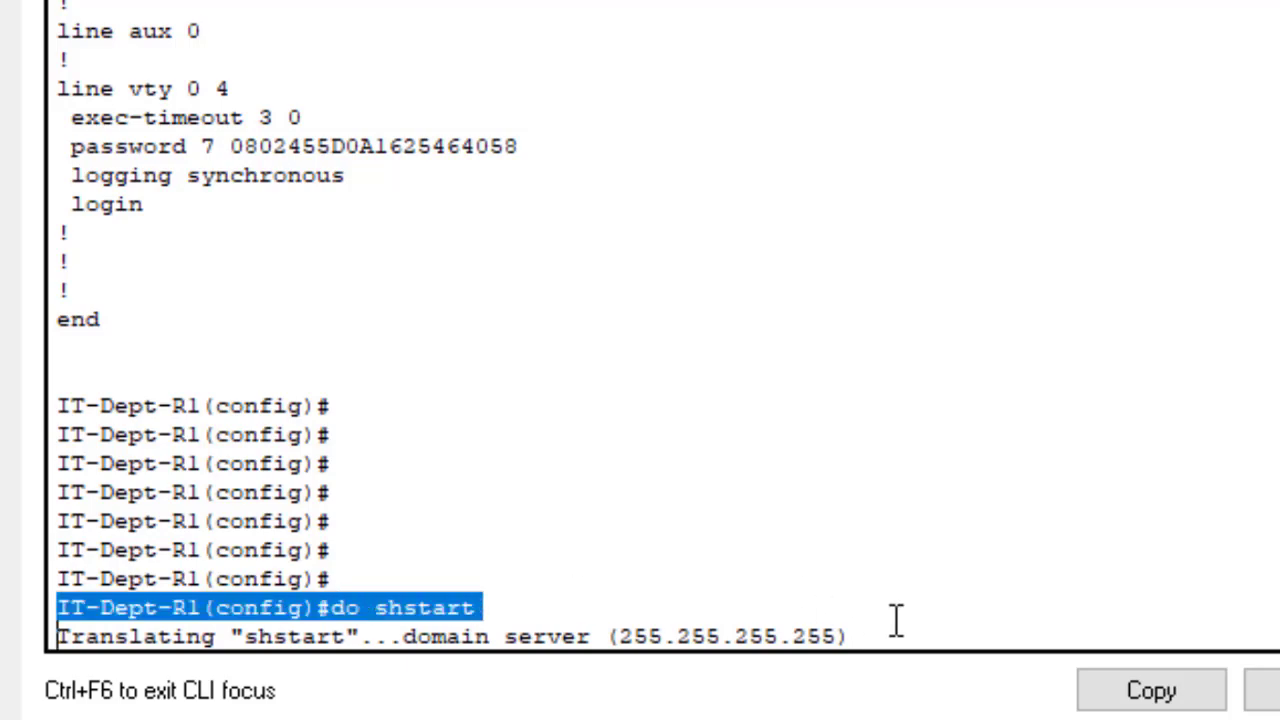
left_click(898, 620)
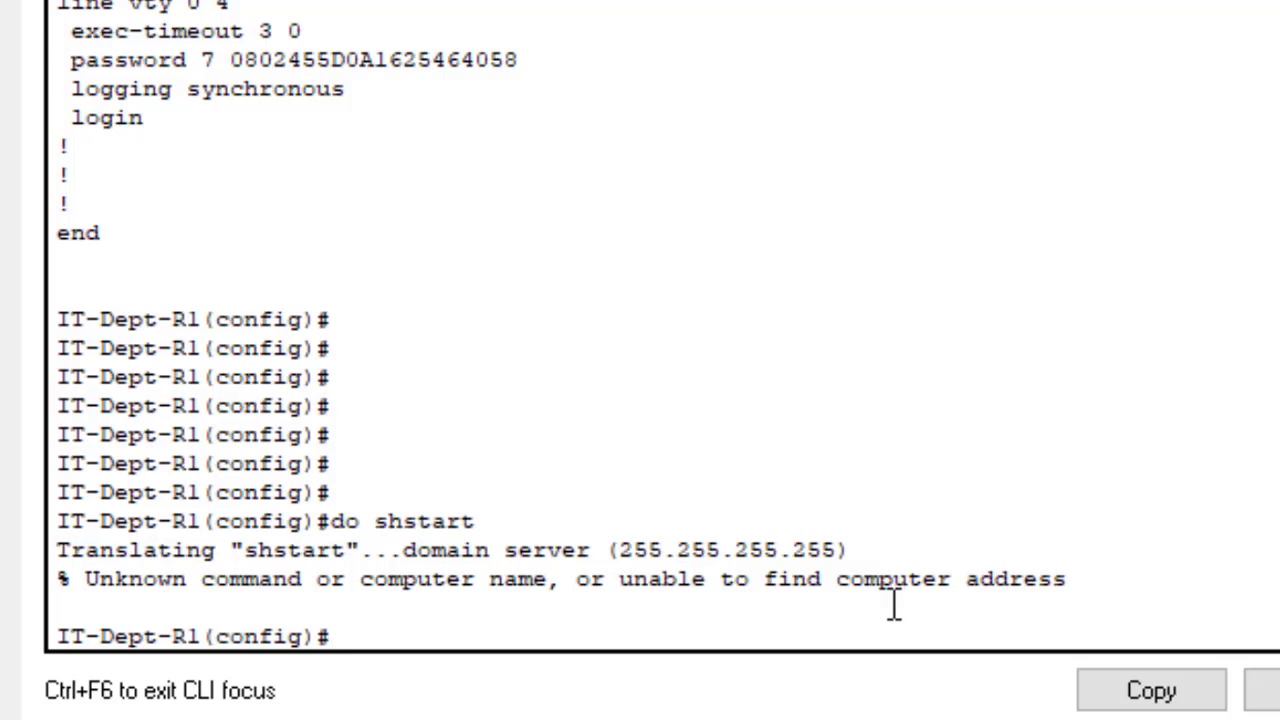
- Rerun 'do shstart' and abort its stalled domain lookup with Ctrl+Shift+6, leaving blank prompts
key("Up")
key("Return")
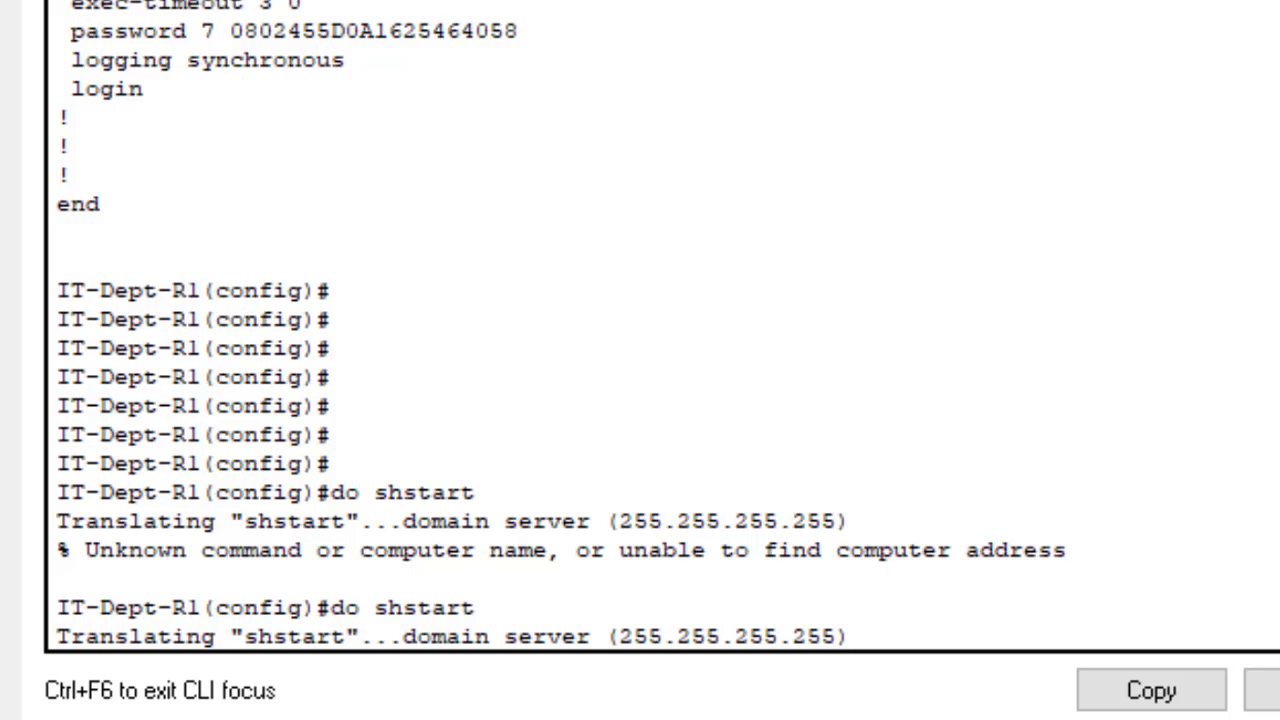
key("ctrl+shift+6")
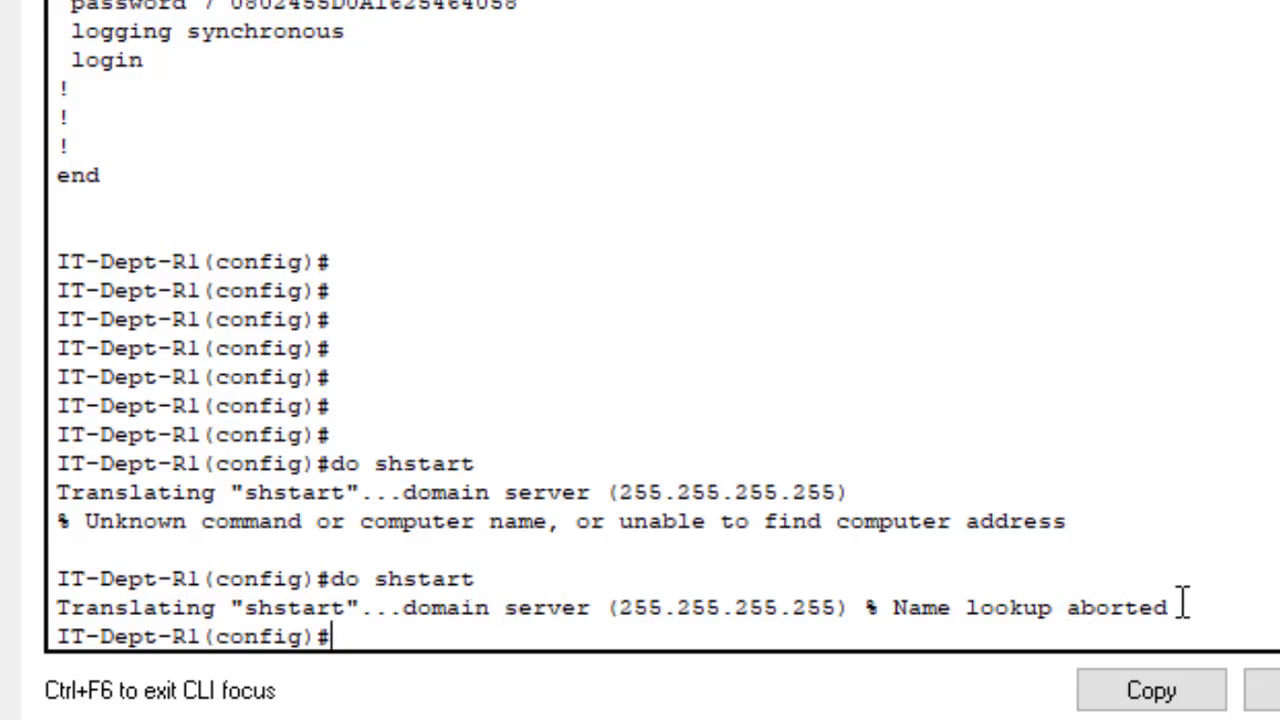
left_click_drag(1178, 605, 1070, 607)
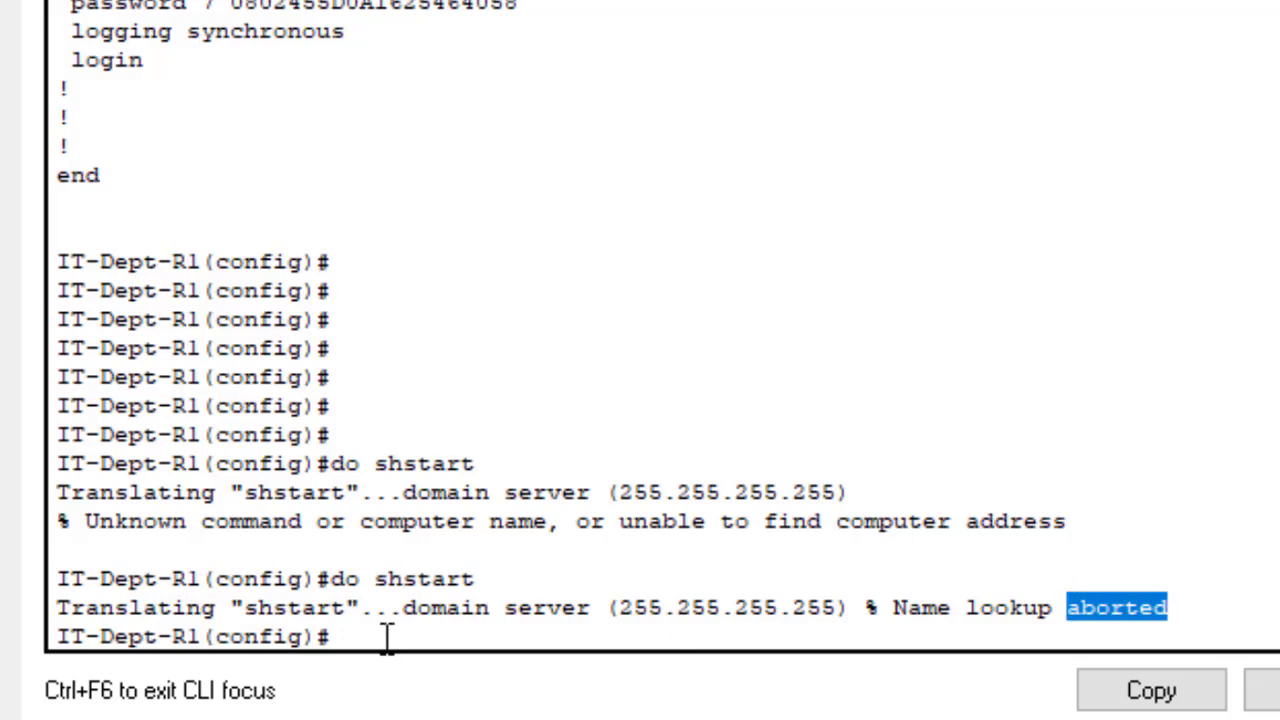
left_click(422, 637)
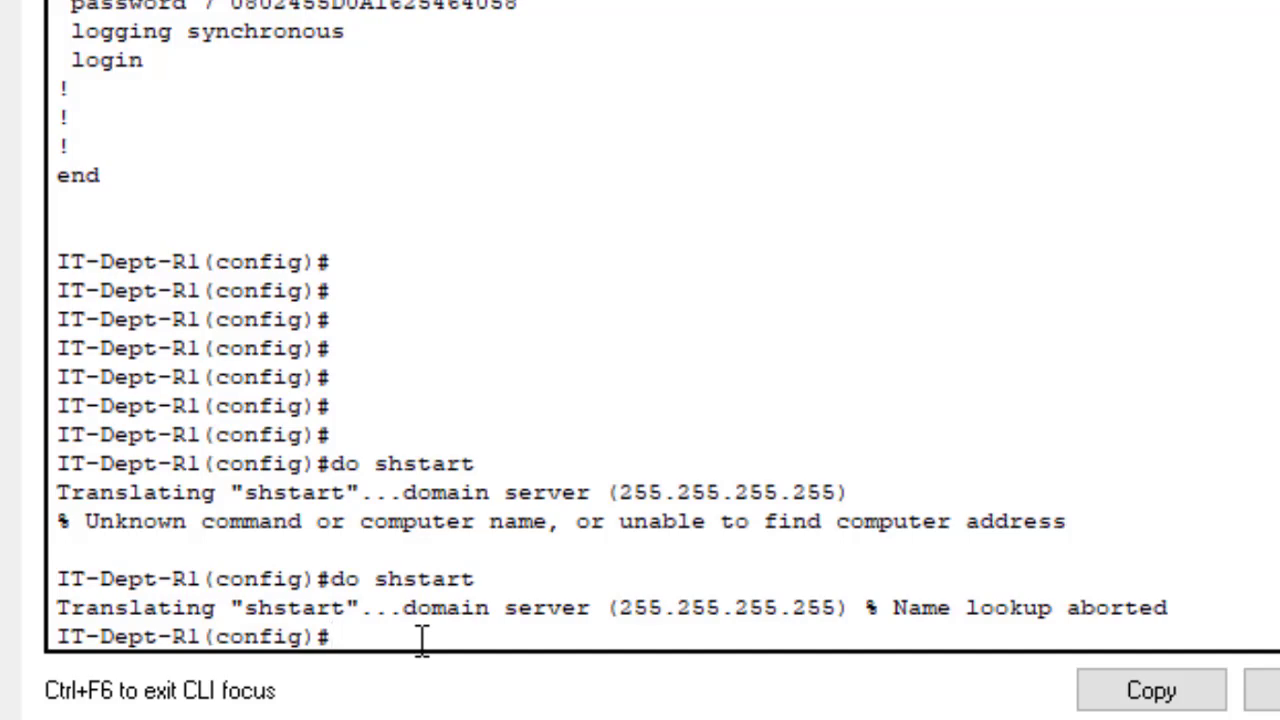
key("Return")
key("Return")
key("Return")
key("Return")
key("Return")
key("Return")
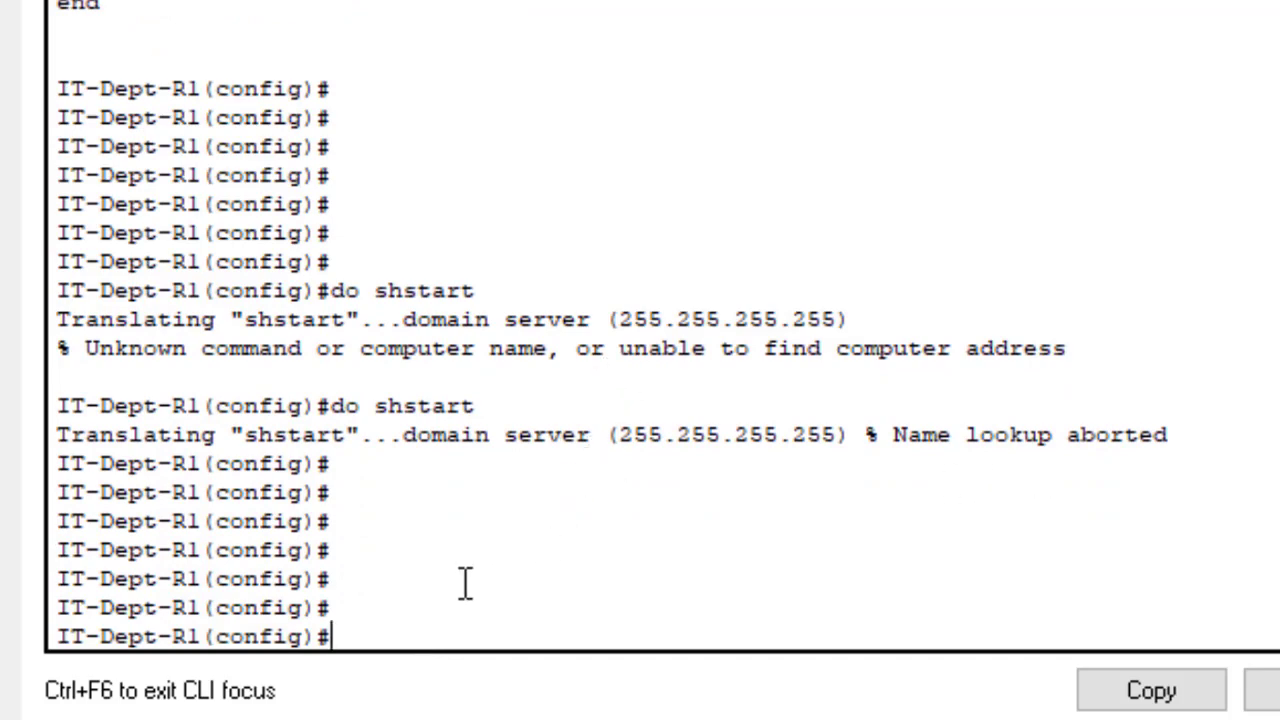
- Disable DNS lookups with 'no ip domain lookup' and highlight the applied command
type("no ip dom")
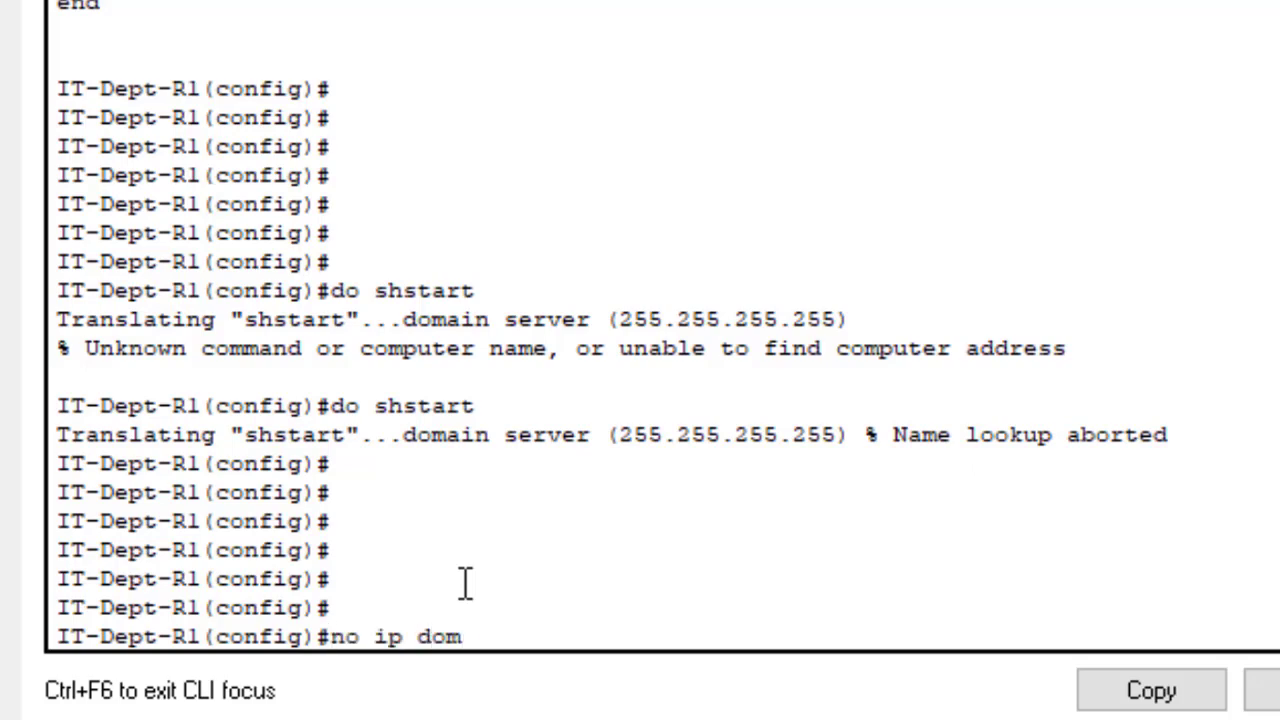
type("ain lookup")
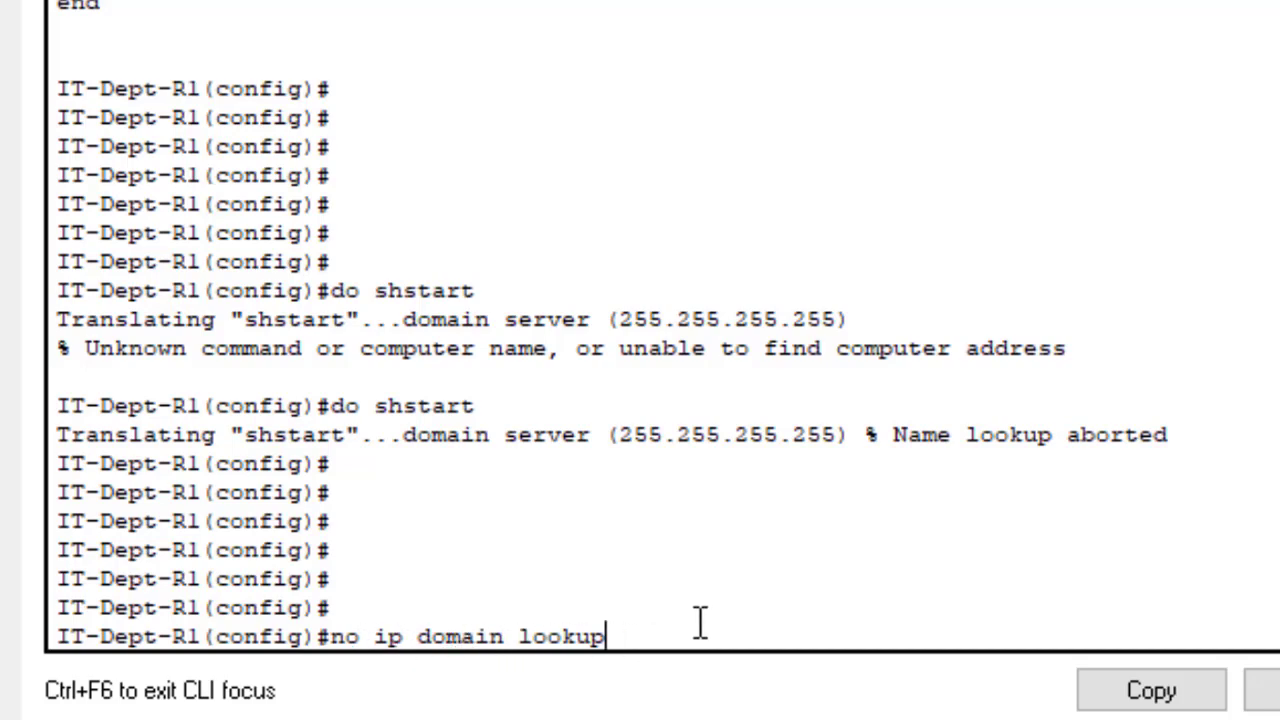
key("Return")
key("Return")
key("Return")
key("Return")
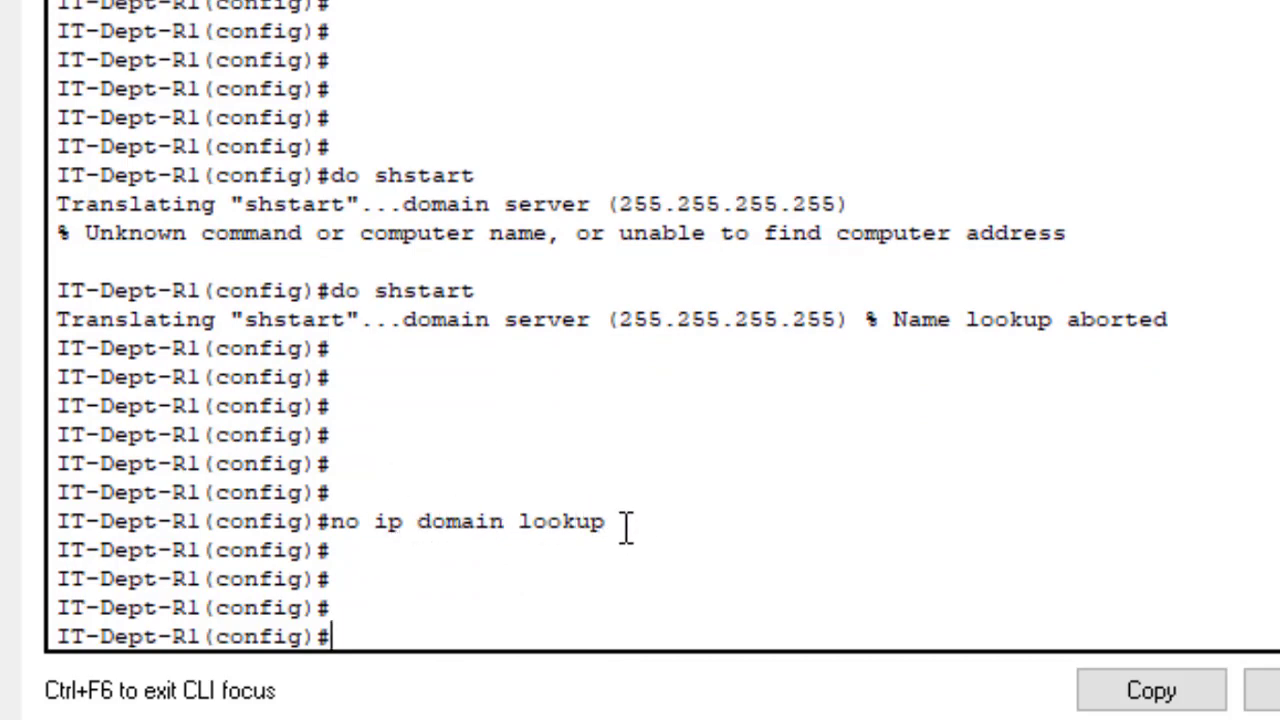
left_click_drag(612, 520, 349, 513)
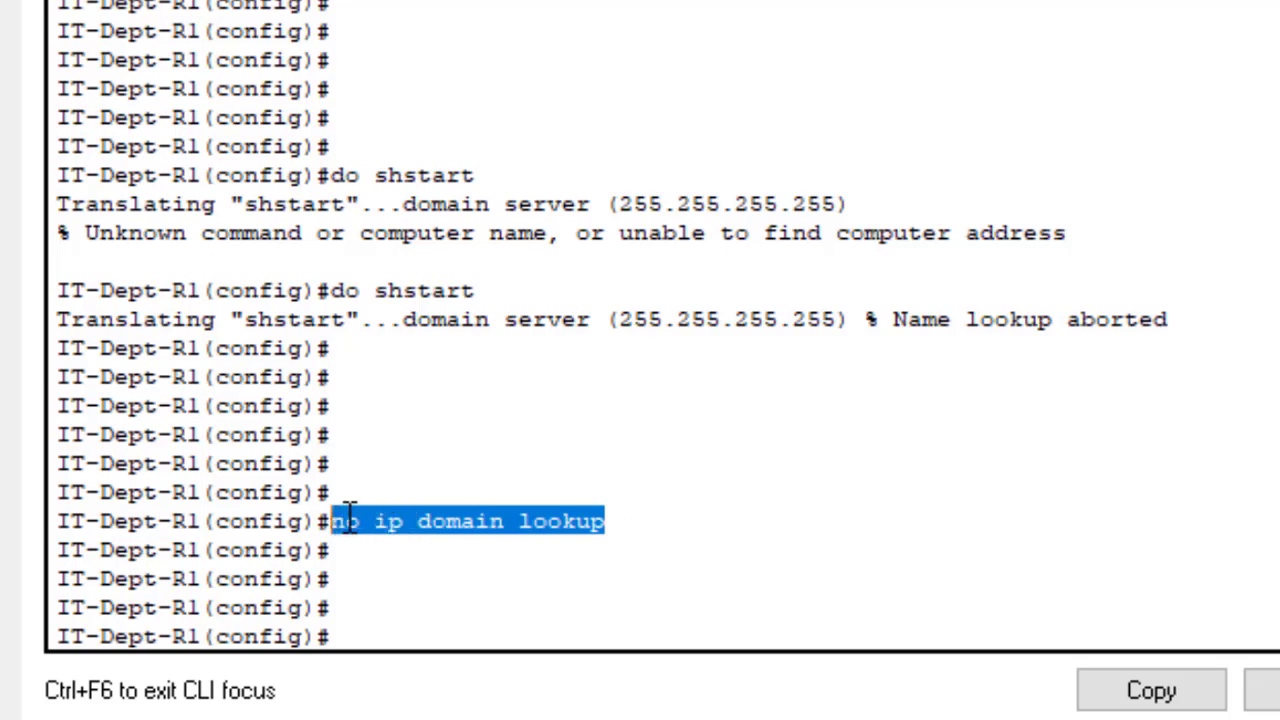
left_click(629, 540)
triple_click(581, 508)
left_click_drag(581, 507, 374, 523)
left_click(606, 512)
left_click(409, 613)
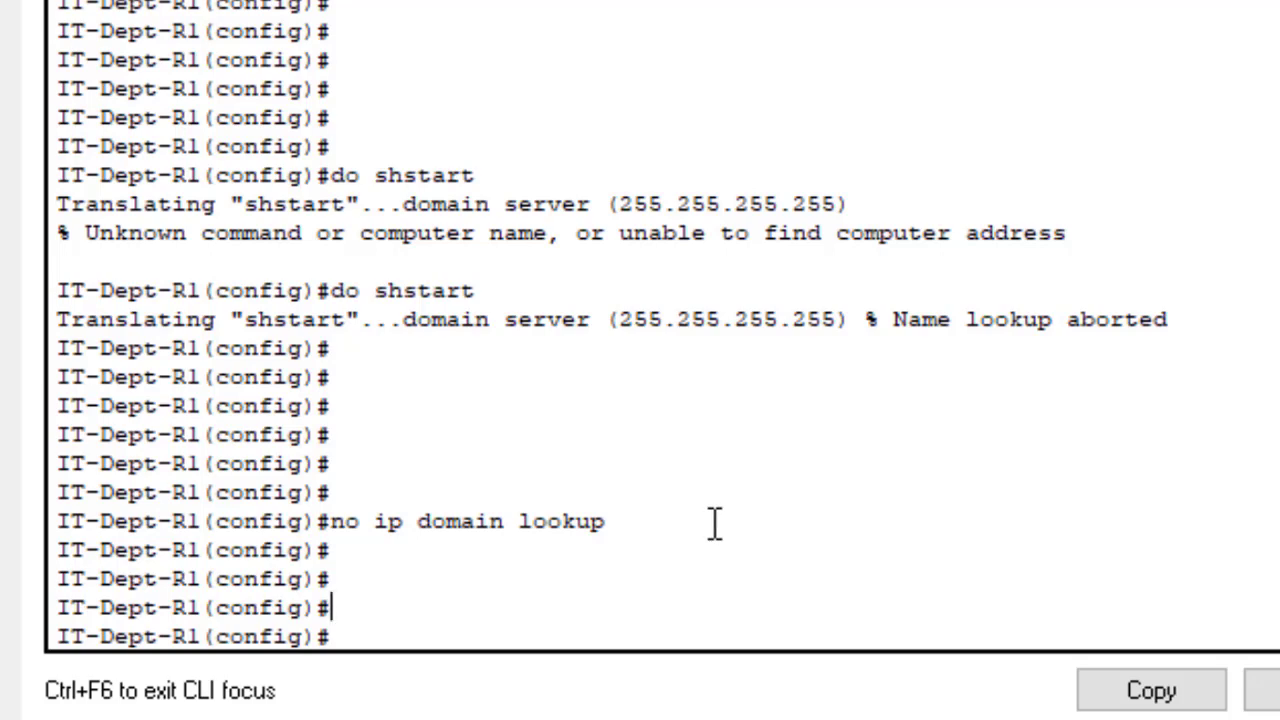
- Point out the earlier mistyped 'do shstart' line and recall it from command history
left_click(496, 291)
left_click_drag(489, 291, 341, 291)
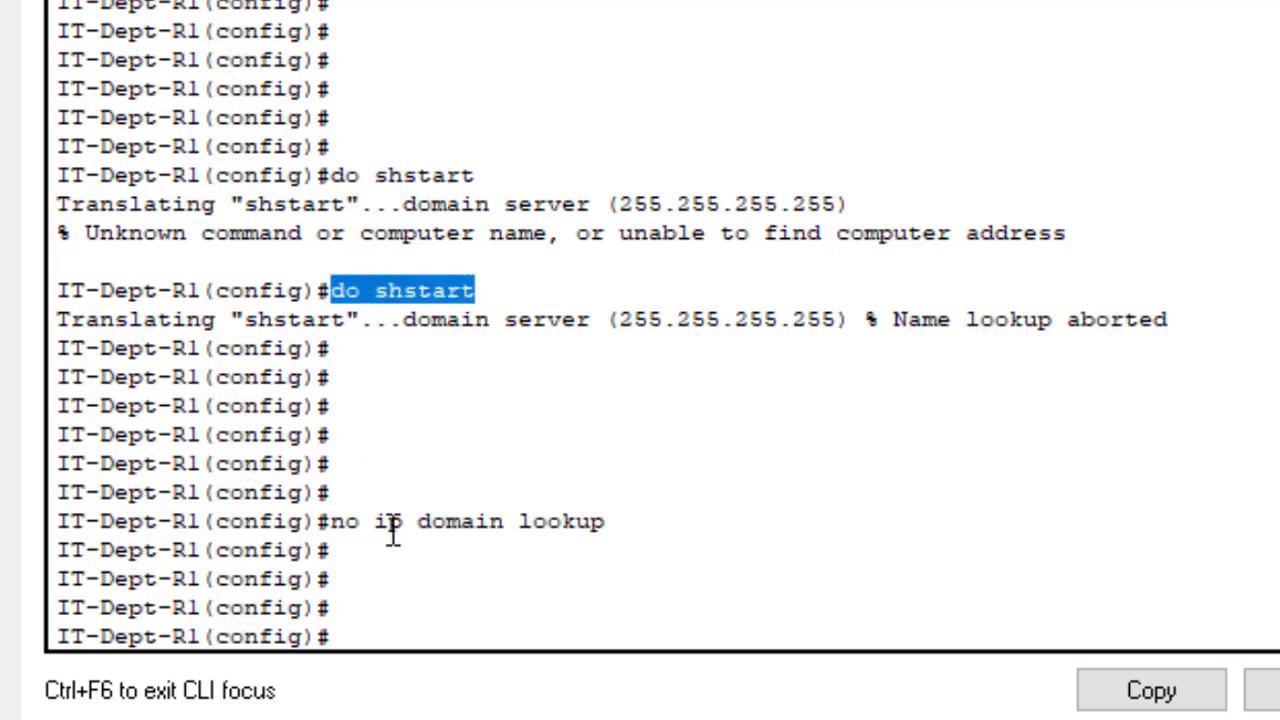
left_click(387, 570)
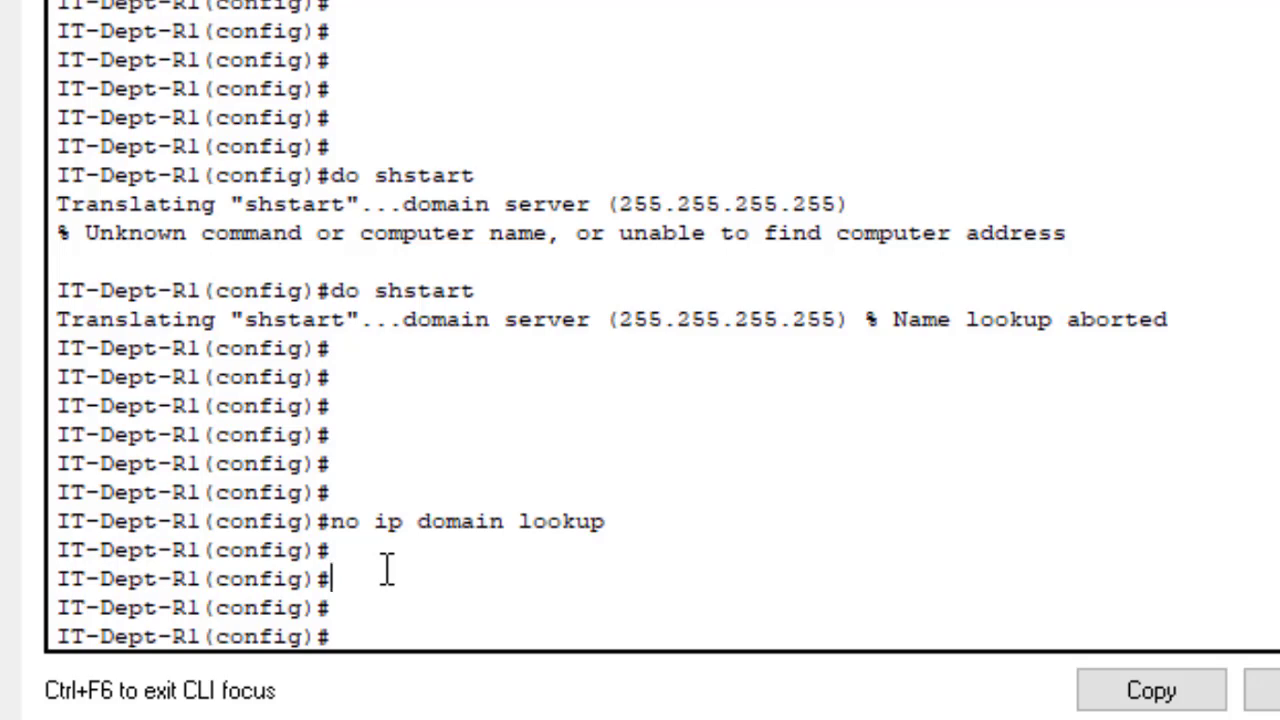
key("Up")
key("Up")
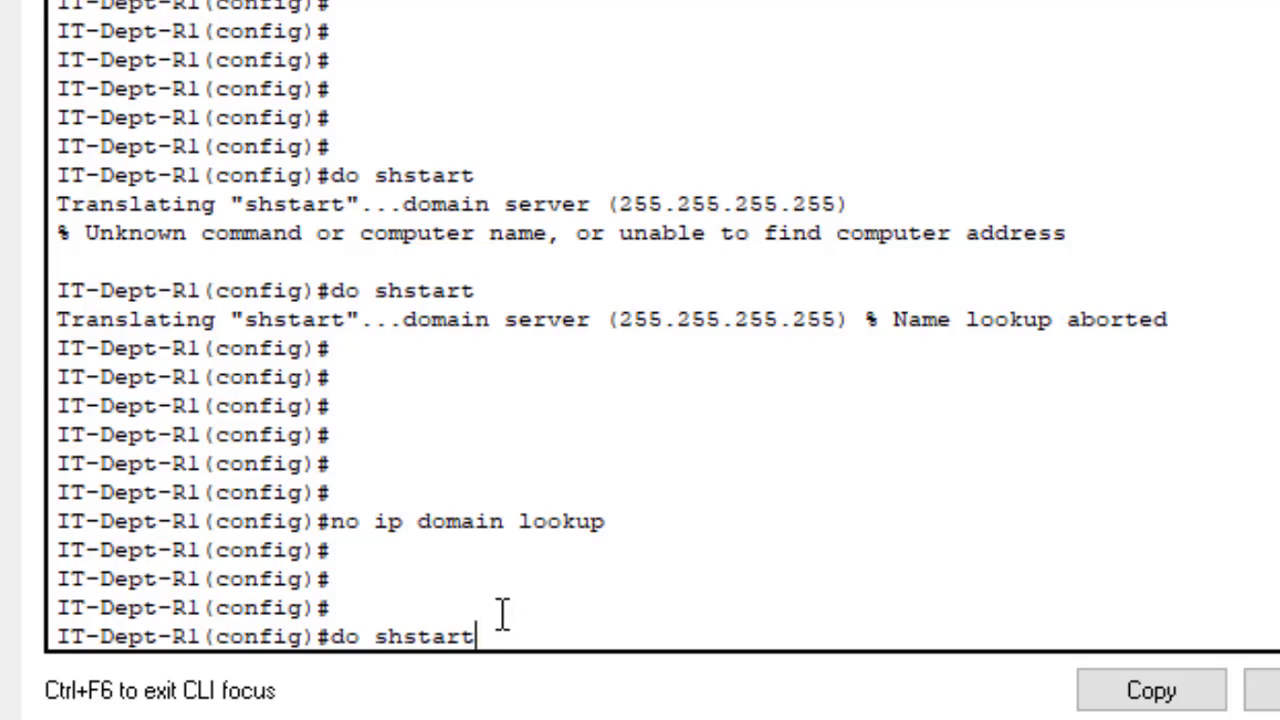
- Run 'do shstart' twice to show it fails instantly, then save the configuration with 'do wr'
key("Return")
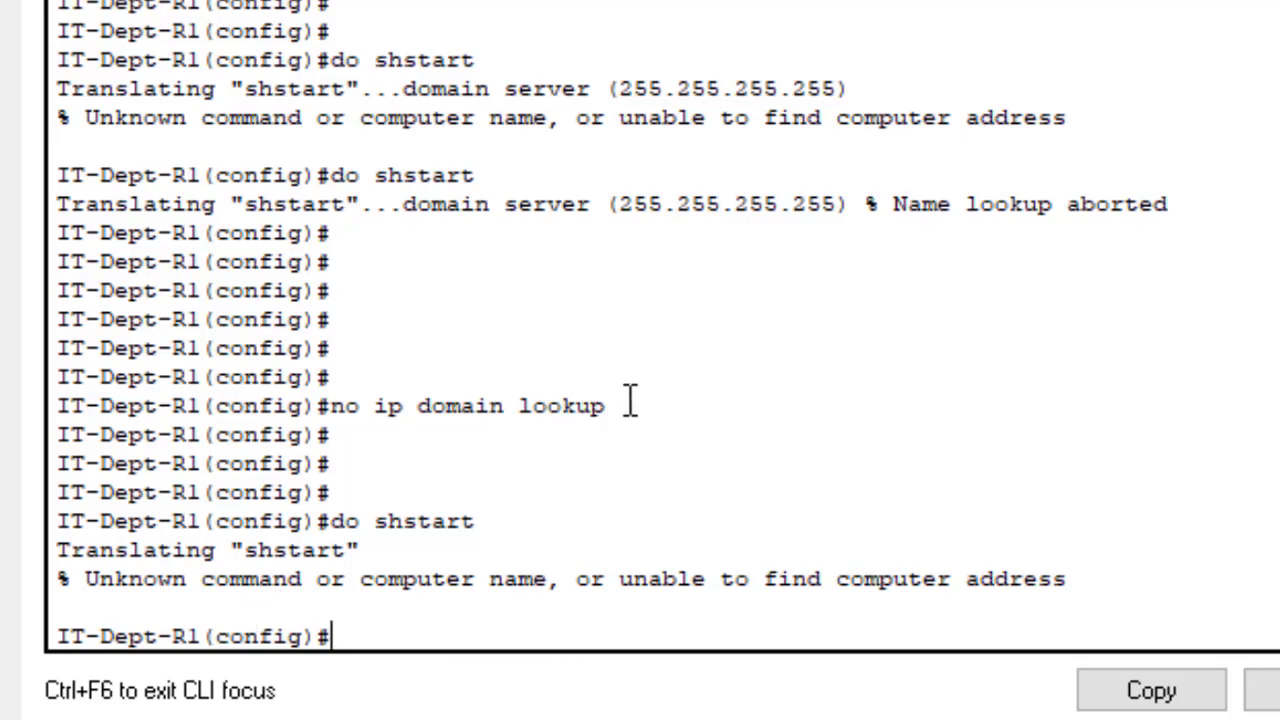
left_click_drag(646, 403, 383, 415)
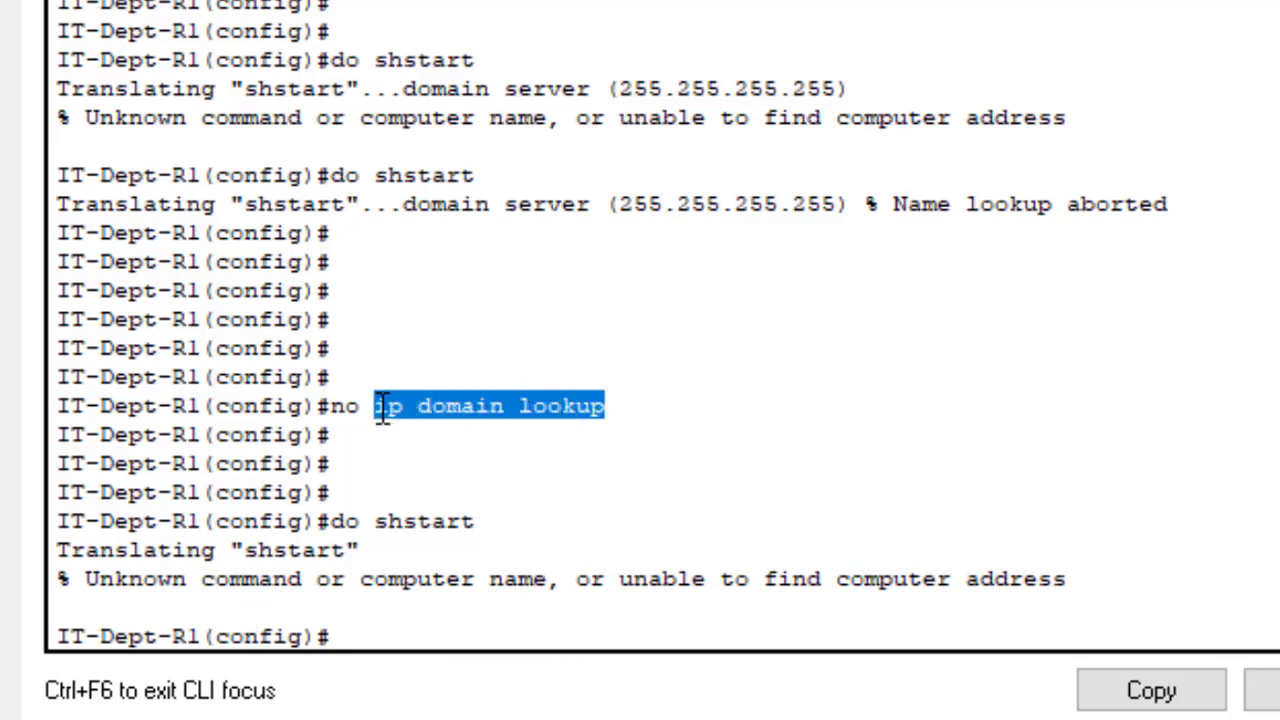
left_click(361, 619)
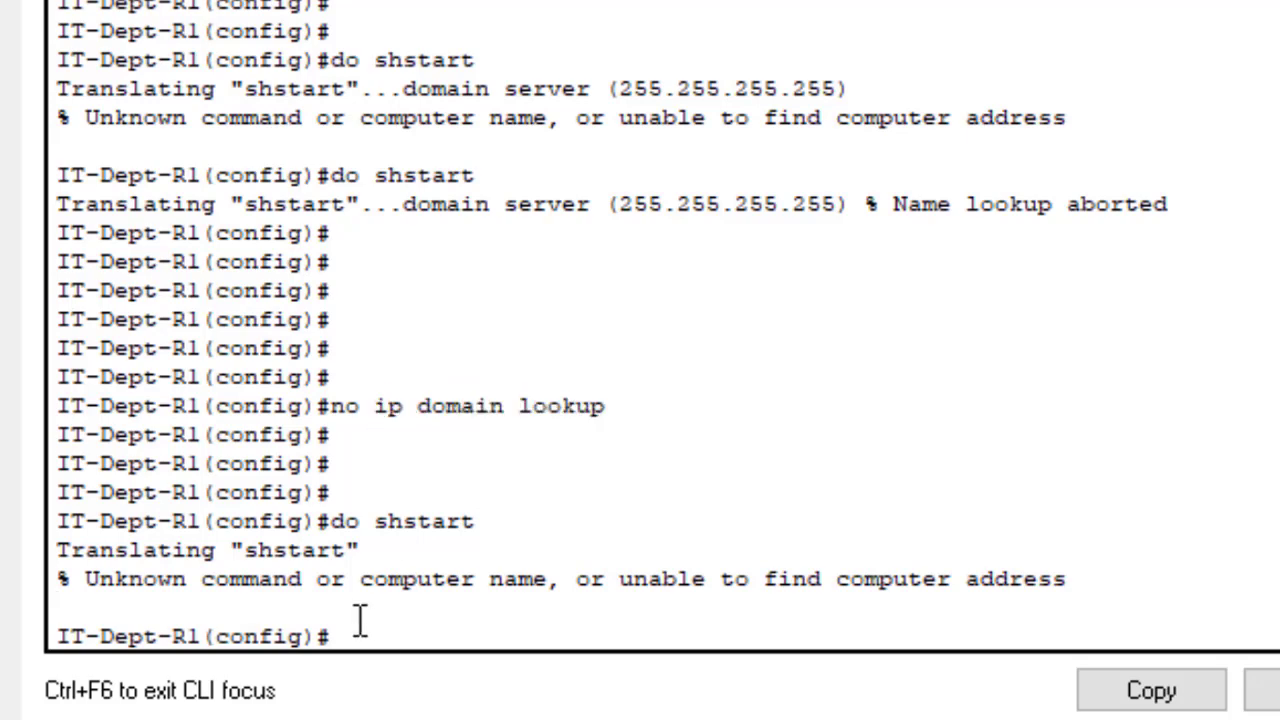
key("Up")
key("Return")
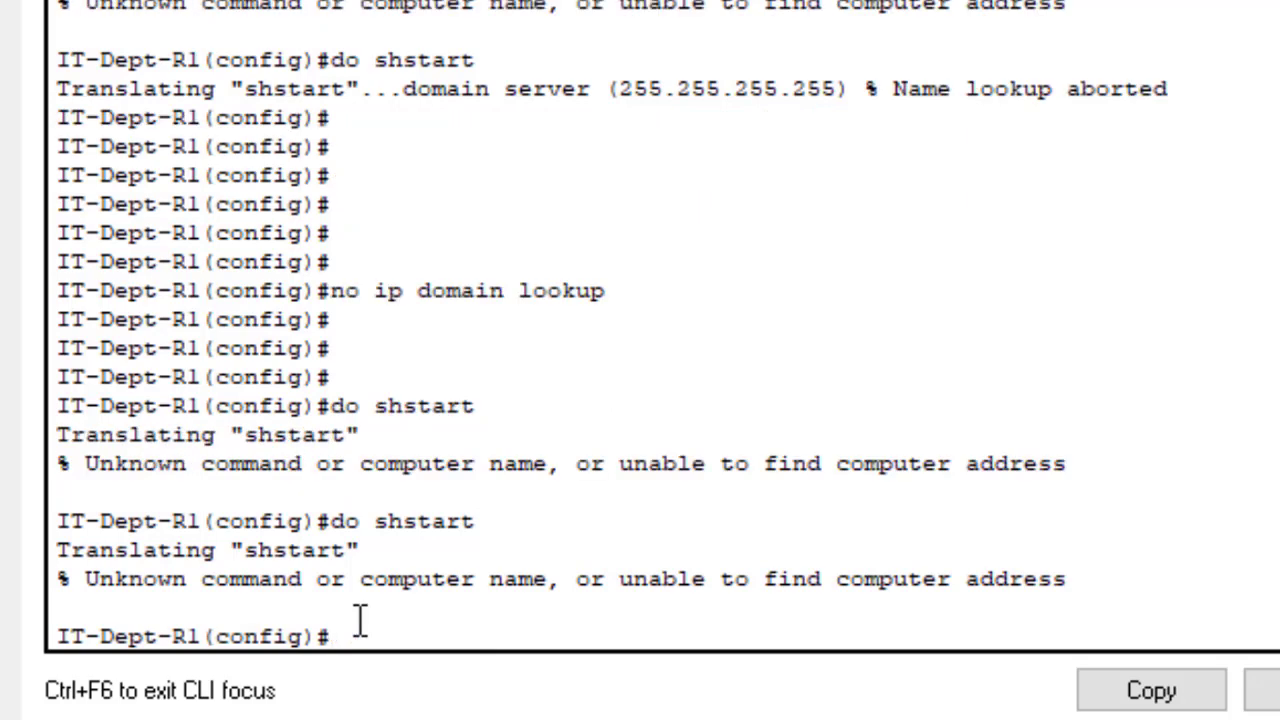
type("do wr")
key("Return")
key("Return")
key("Return")
key("Return")
key("Return")
key("Return")
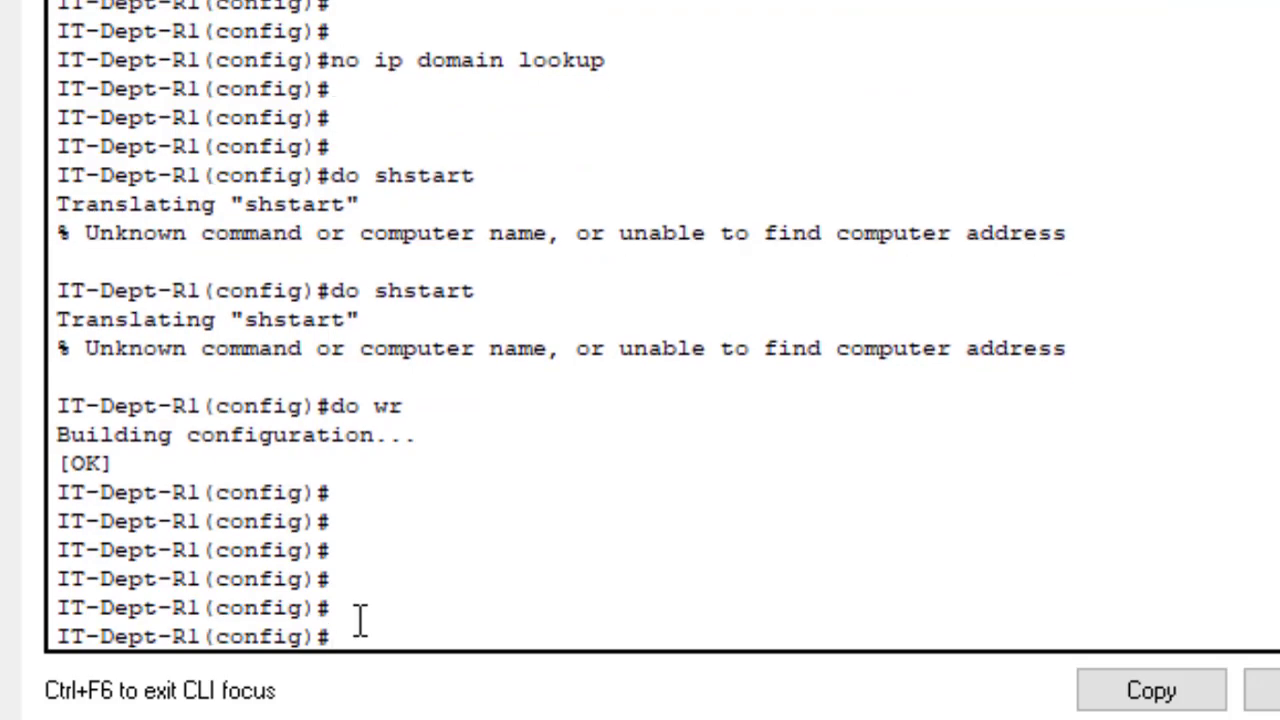
- Display the startup-config with 'do sh start', showing password-encryption and the type 7 enable password
type("sh start")
key("ctrl+a")
type("do")
key("Return")
key("Return")
key("Return")
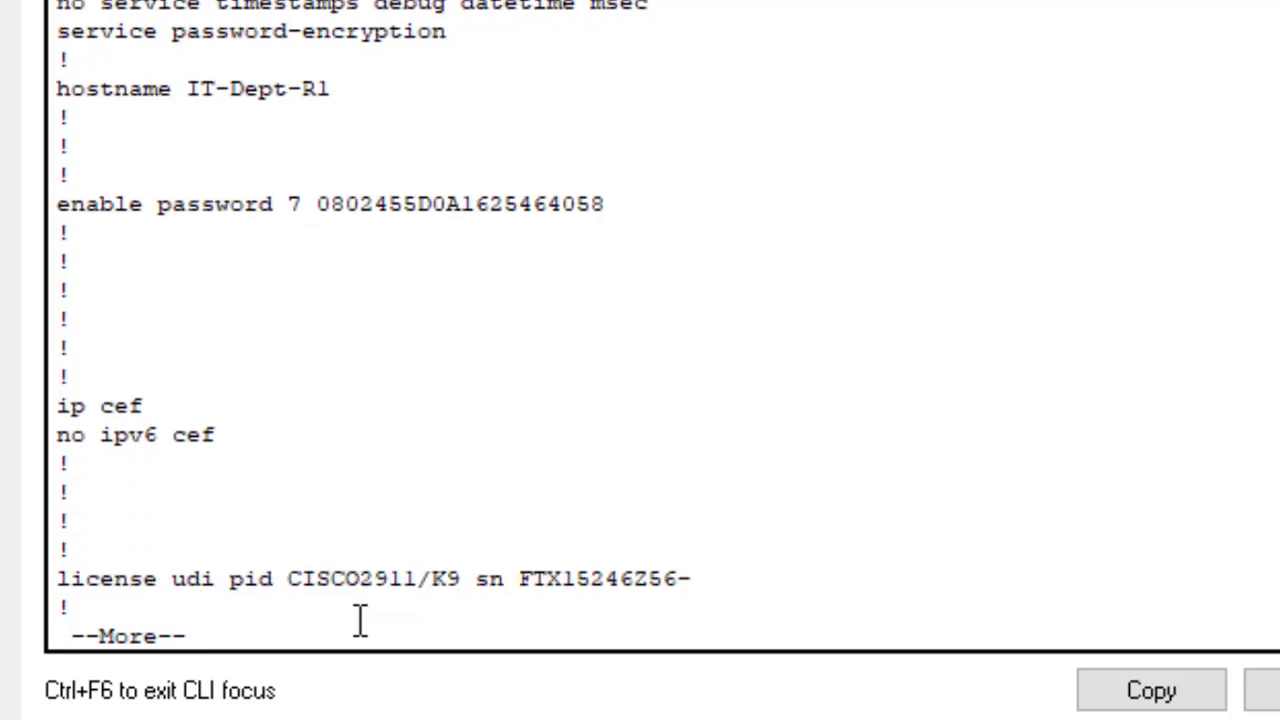
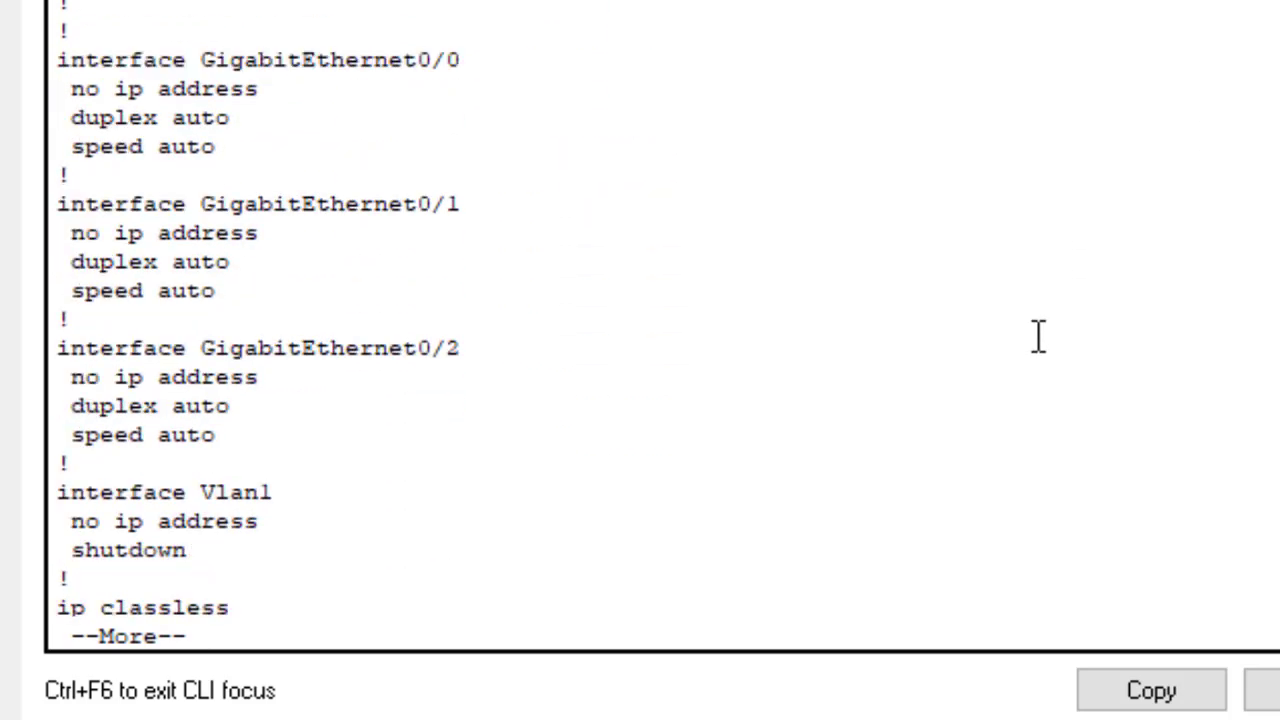
- Page through the listing and highlight the banner, line con 0, line vty 0 4 and no ip domain-lookup lines
key("Return")
key("Return")
key("Return")
key("Return")
key("Return")
key("Return")
key("Return")
key("Return")
key("Return")
key("Return")
key("Return")
key("Return")
key("Return")
key("Return")
key("Return")
key("Return")
key("Return")
key("Return")
key("Return")
key("Return")
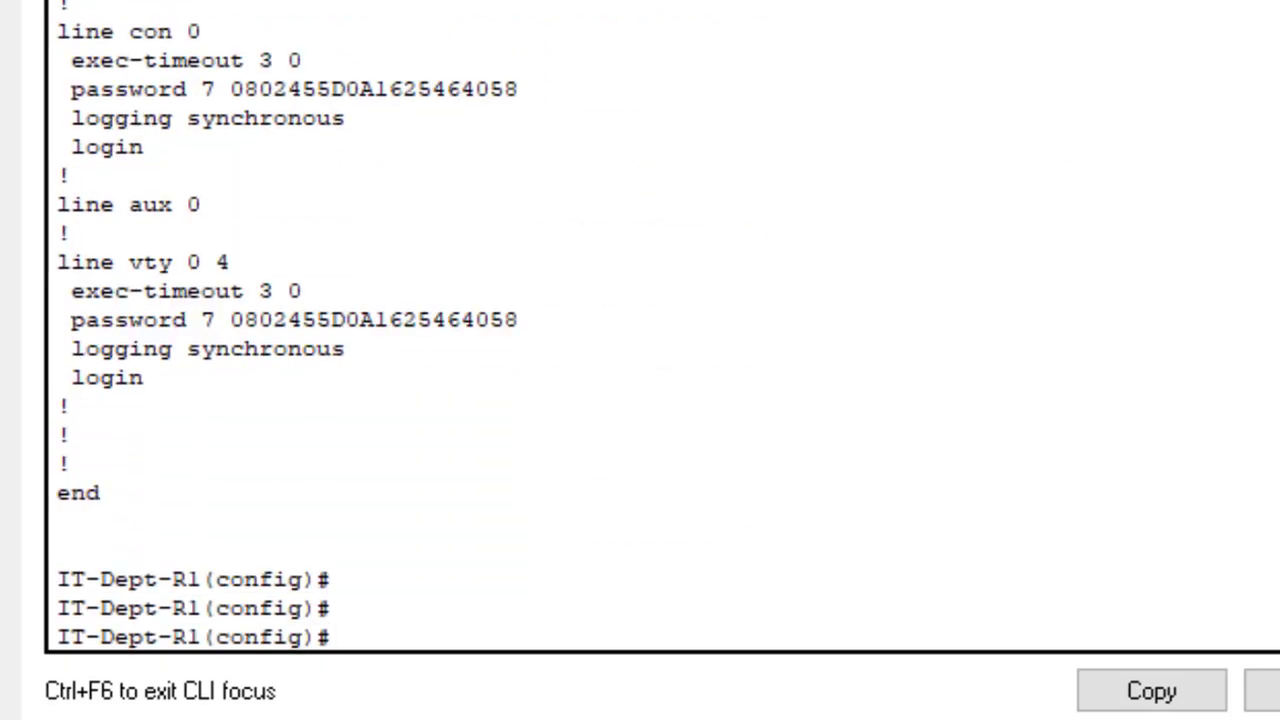
left_click_drag(766, 95, 223, 90)
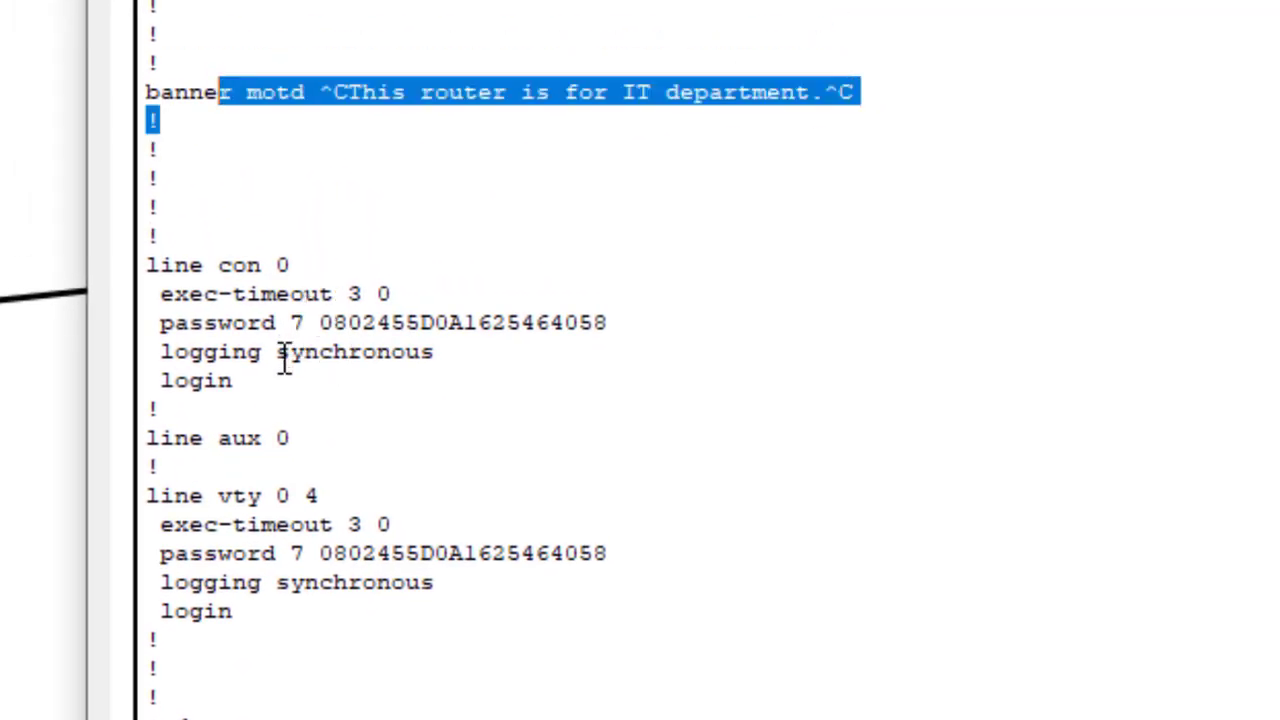
left_click_drag(266, 401, 150, 292)
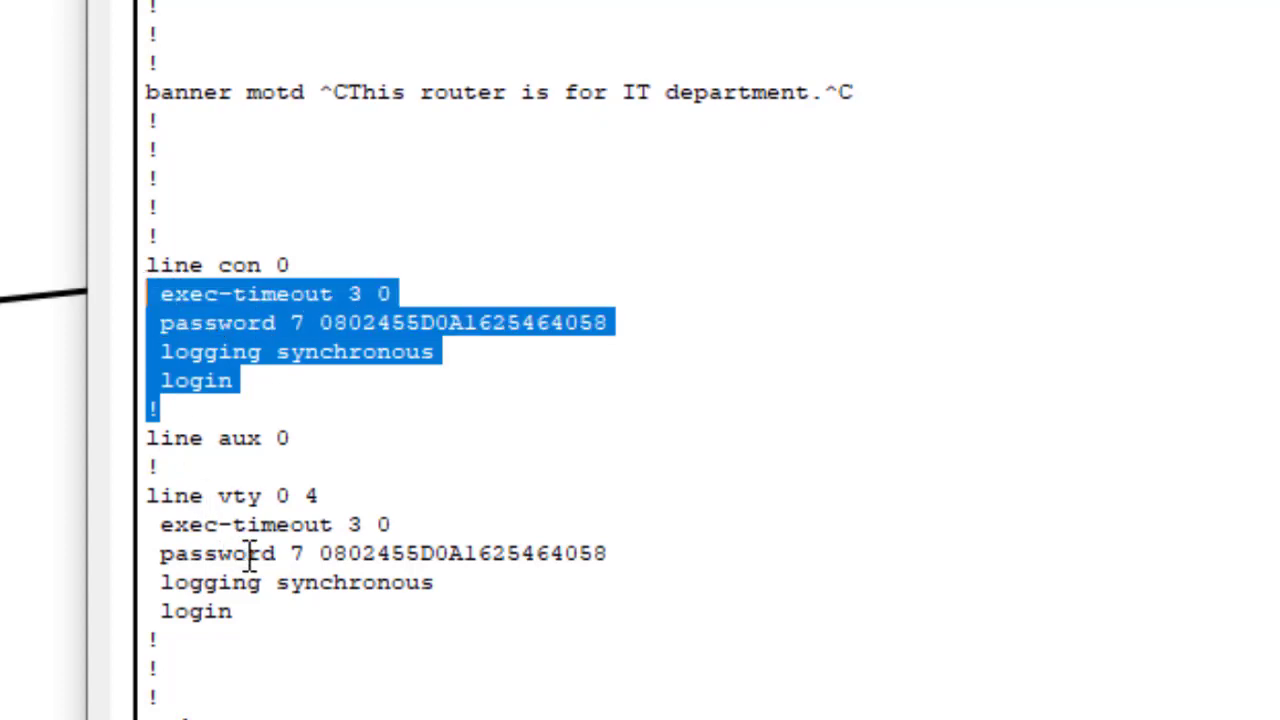
left_click_drag(266, 640, 136, 496)
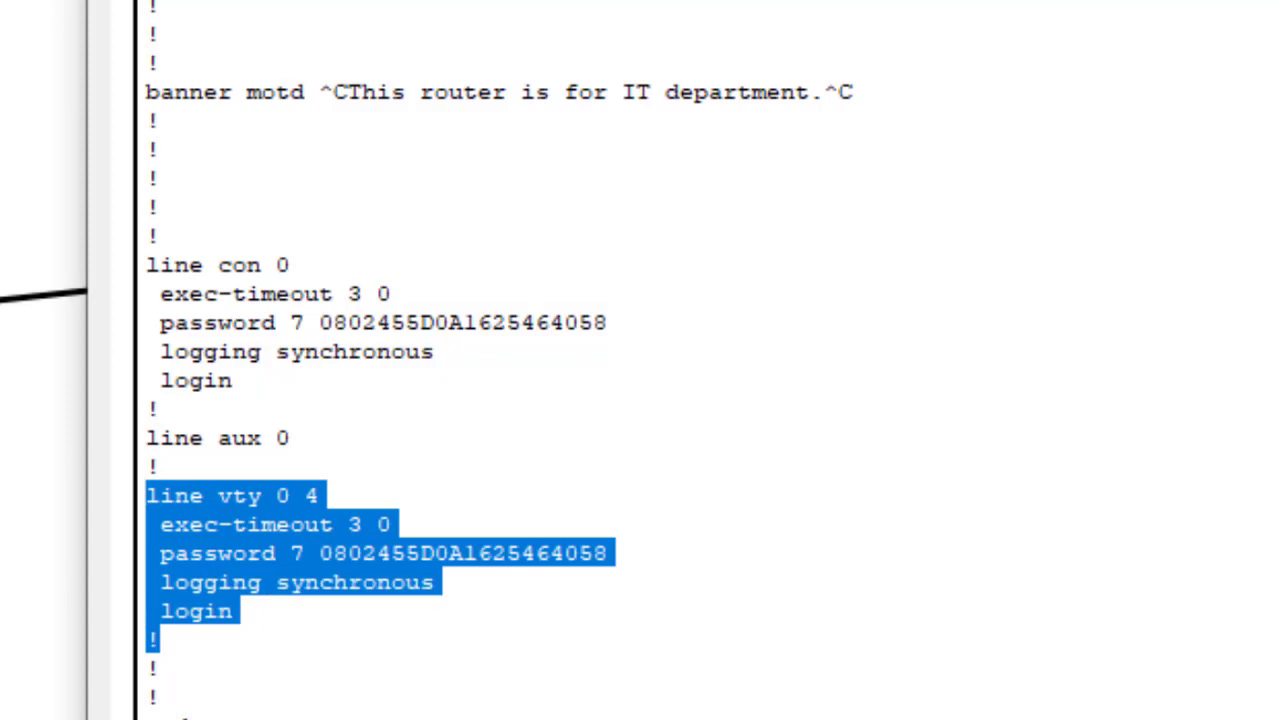
scroll(500, 360, "up", 10)
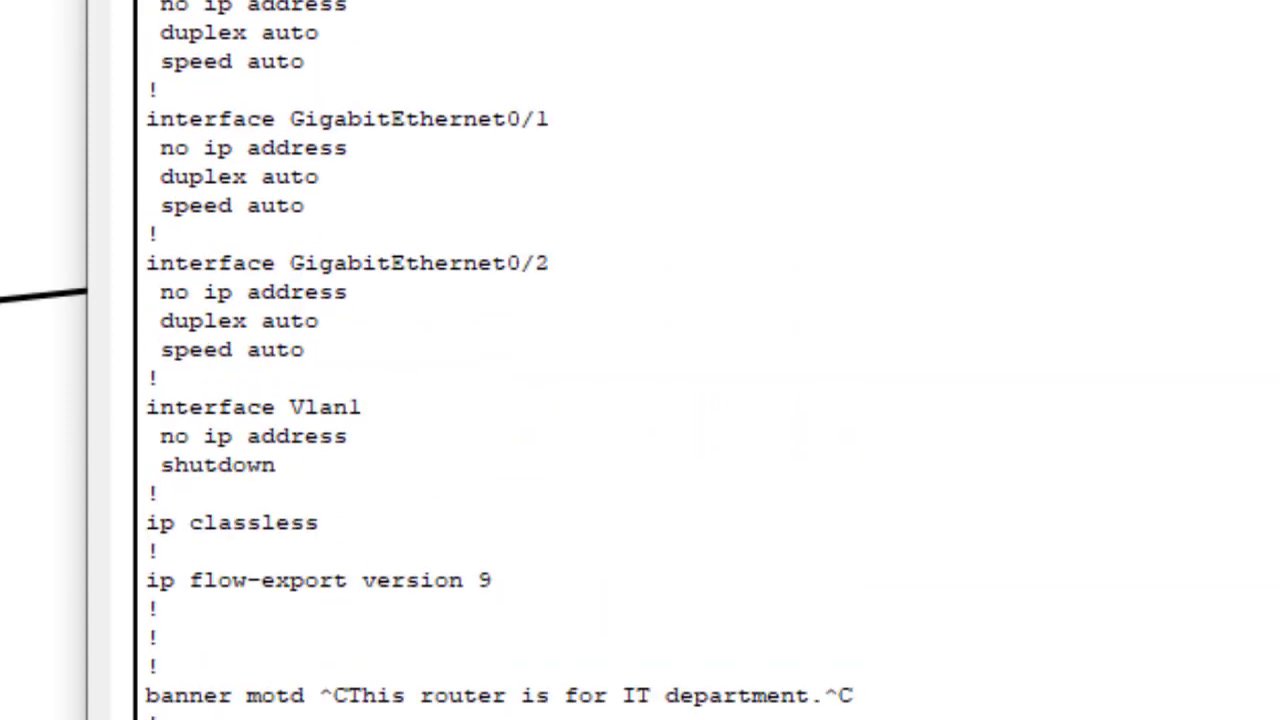
scroll(766, 689, "up", 8)
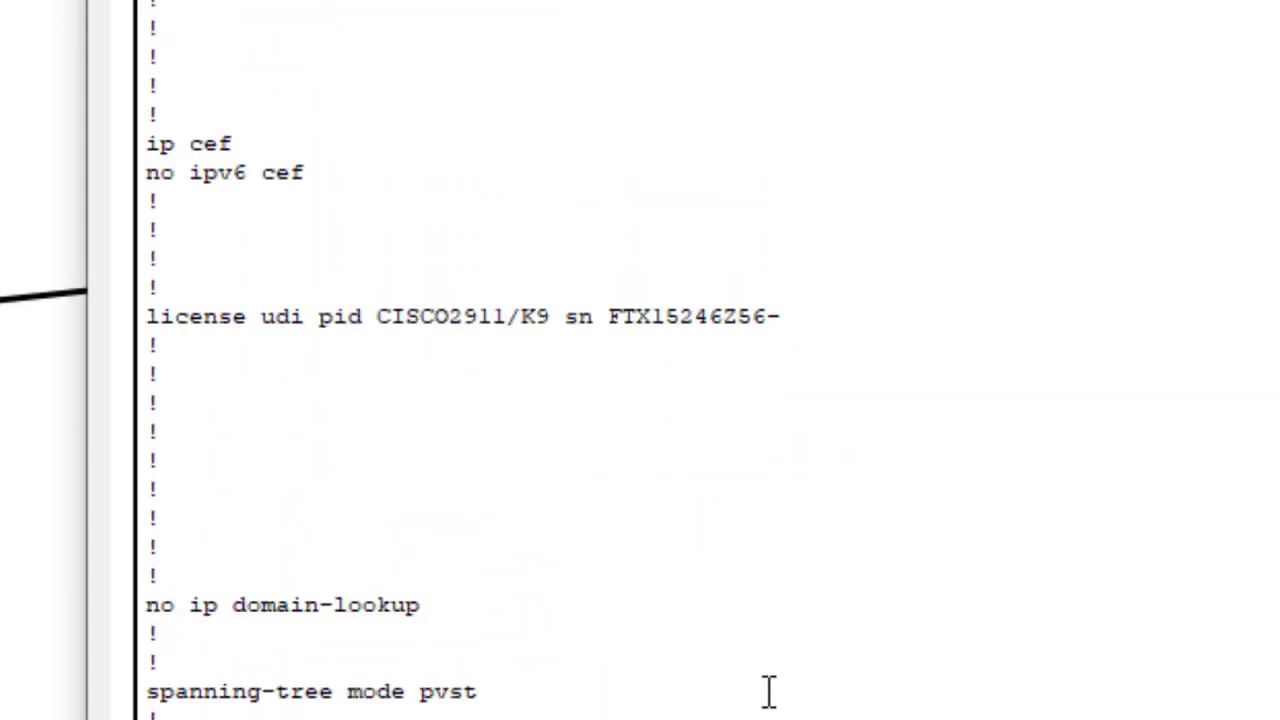
left_click_drag(446, 600, 142, 613)
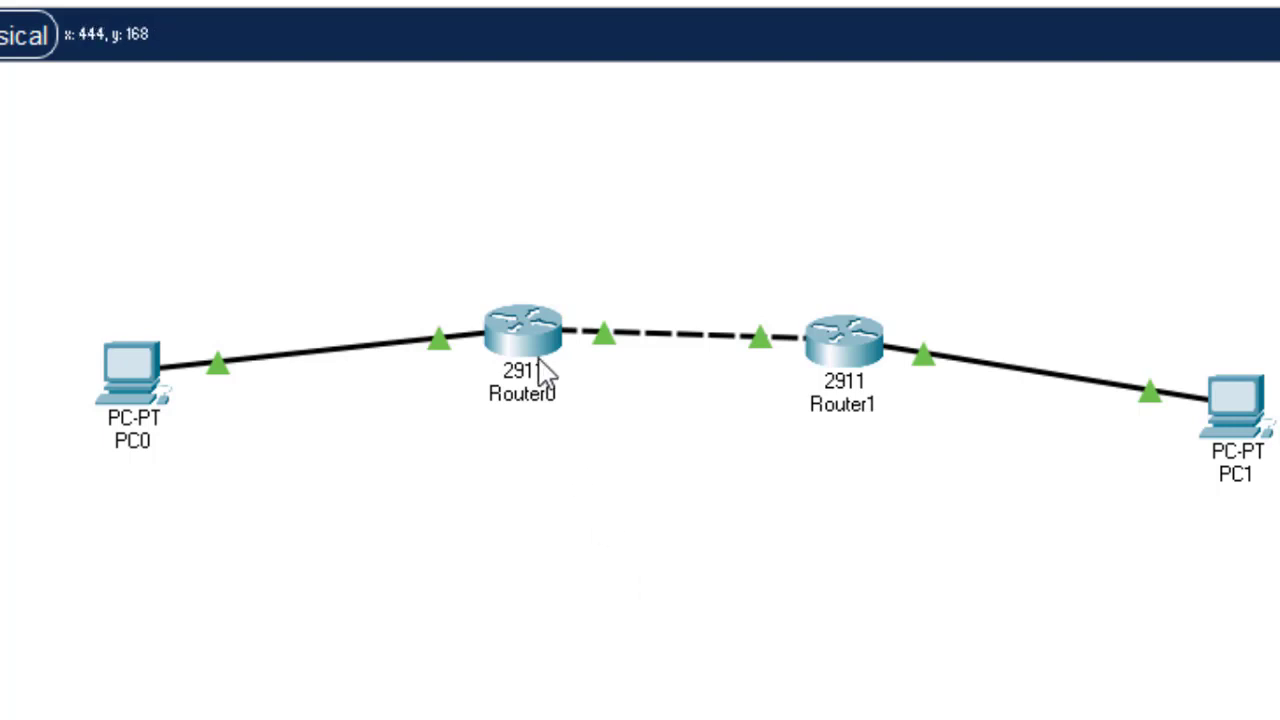
- Open Router0's CLI console, now showing IT-Dept-R1 con0 available
left_click(533, 330)
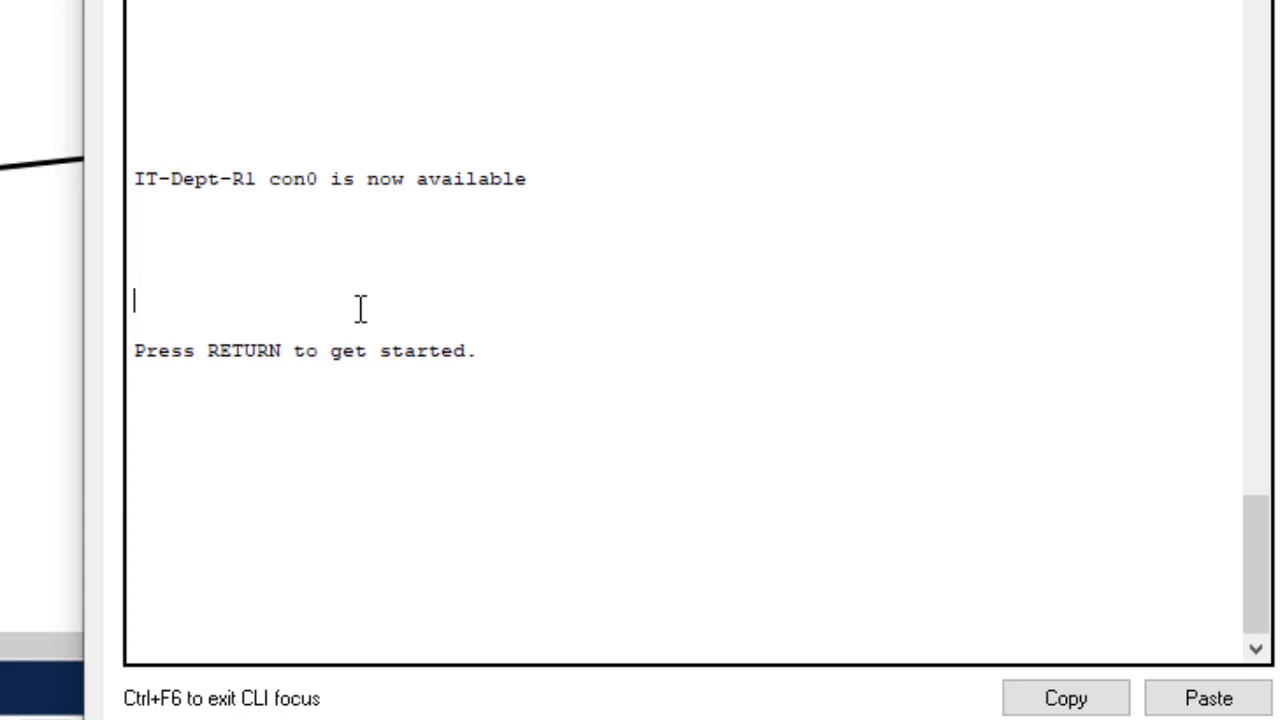
- Show the IT department banner and Password prompt, then log in with the console password to IT-Dept-R1>
key("Return")
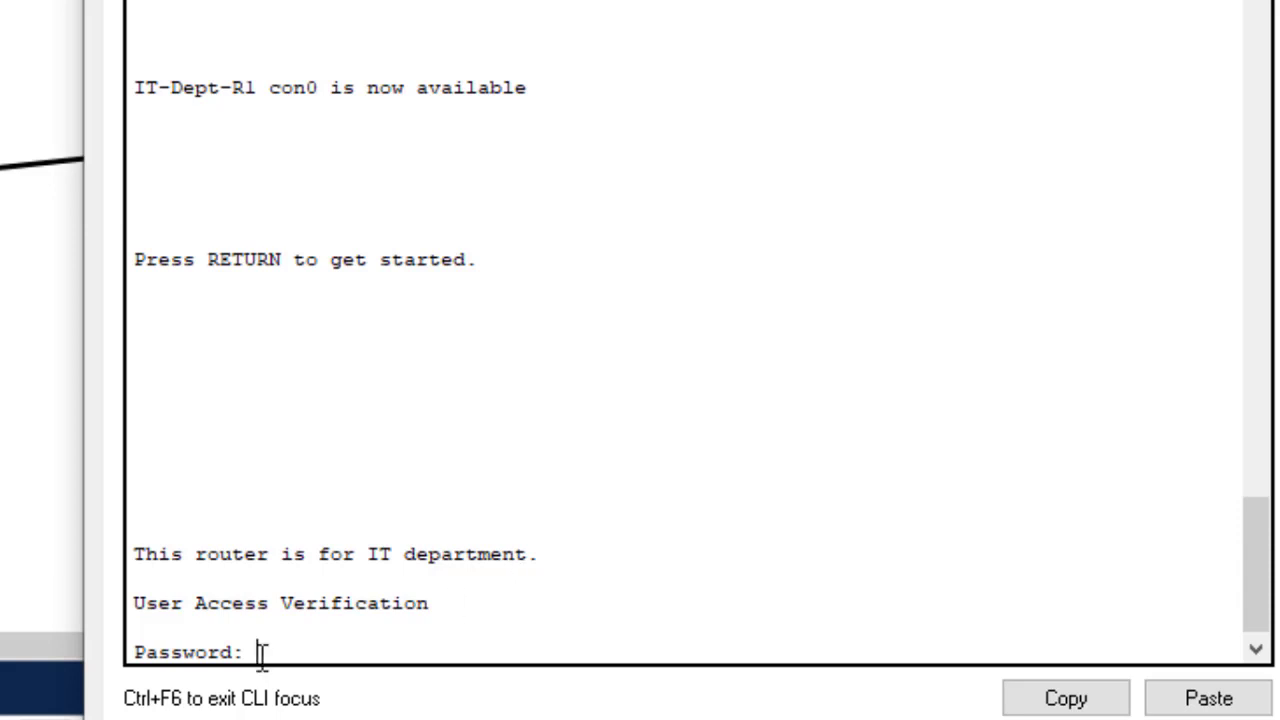
left_click_drag(296, 652, 131, 640)
left_click(300, 650)
left_click_drag(566, 554, 137, 556)
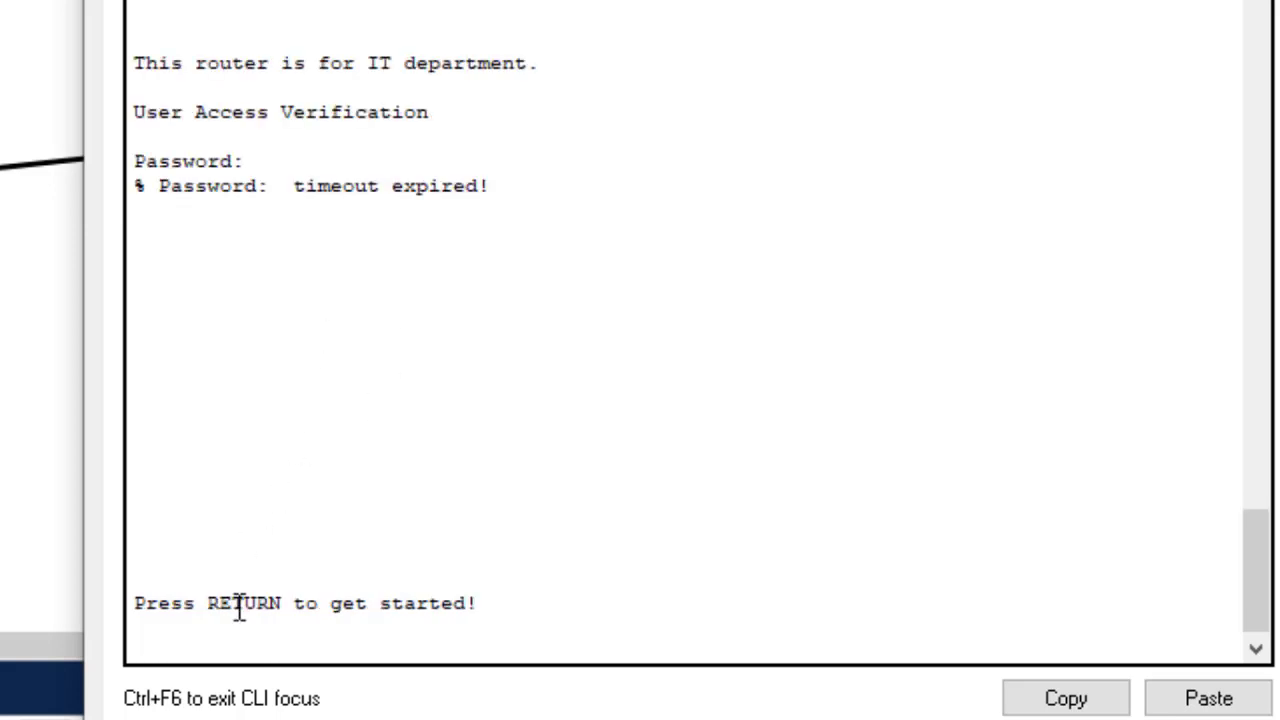
key("Return")
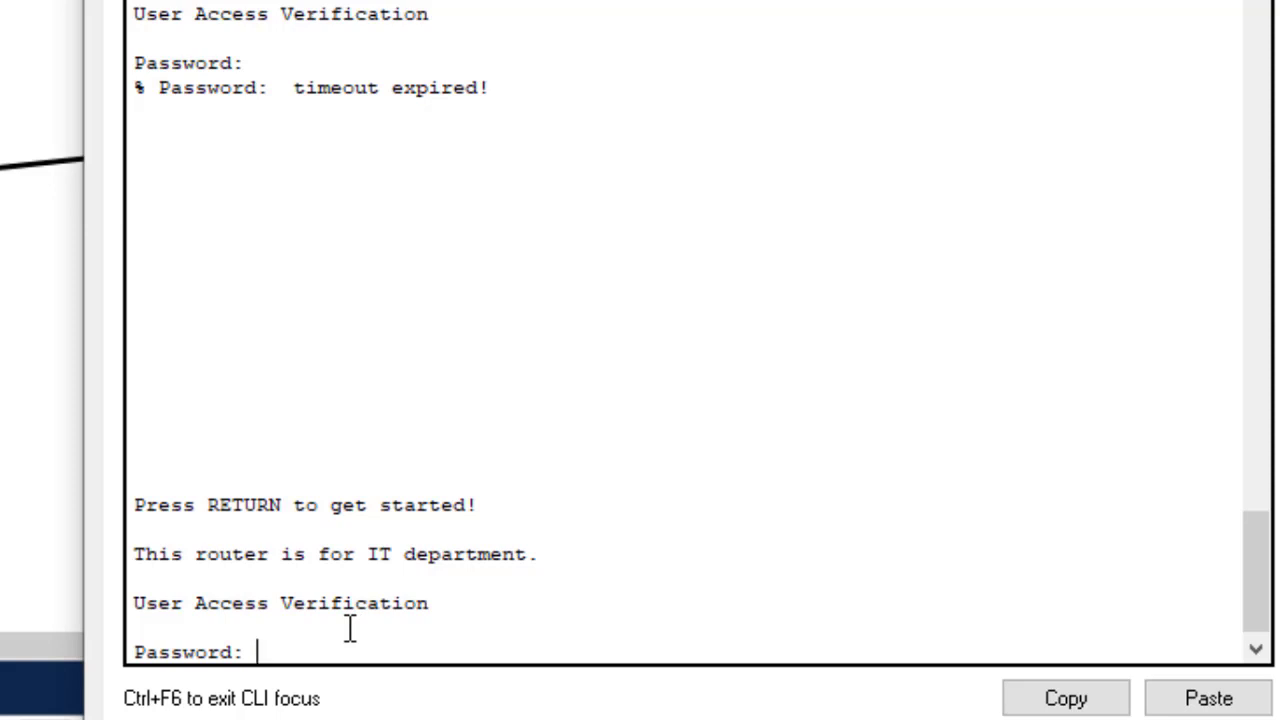
key("Return")
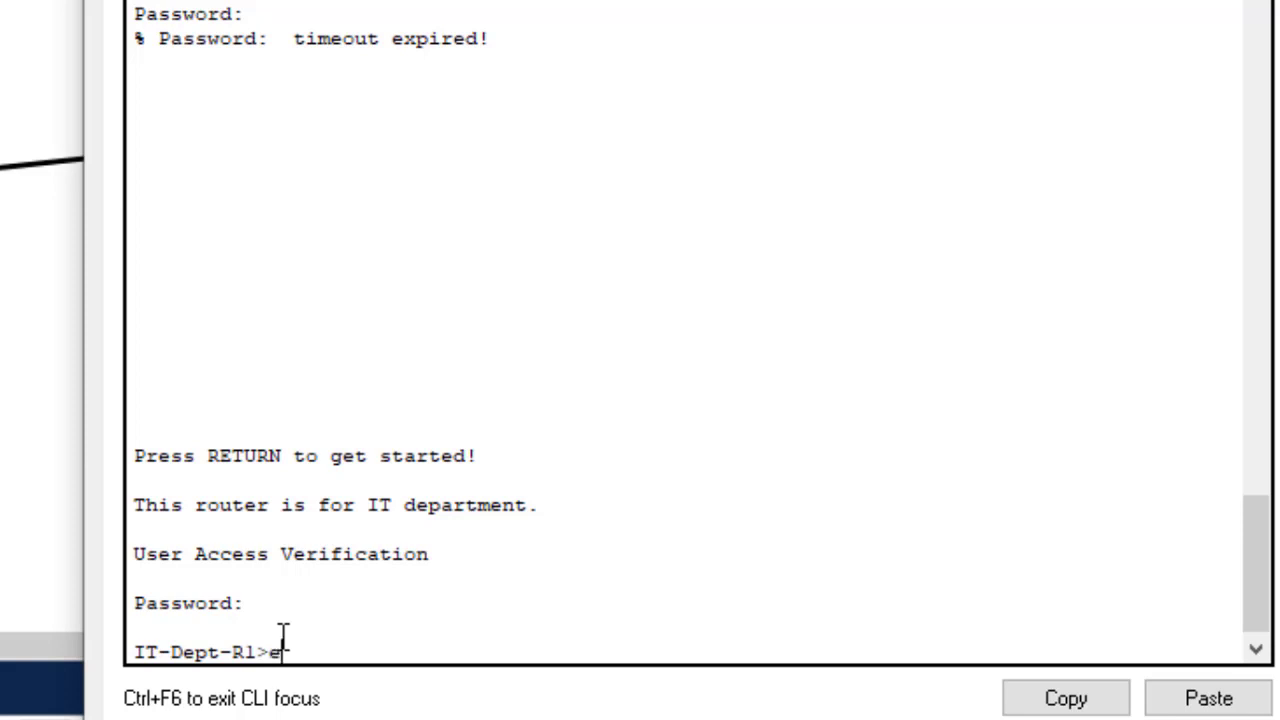
- Run 'en' and enter the enable password to reach the IT-Dept-R1# prompt
key("Return")
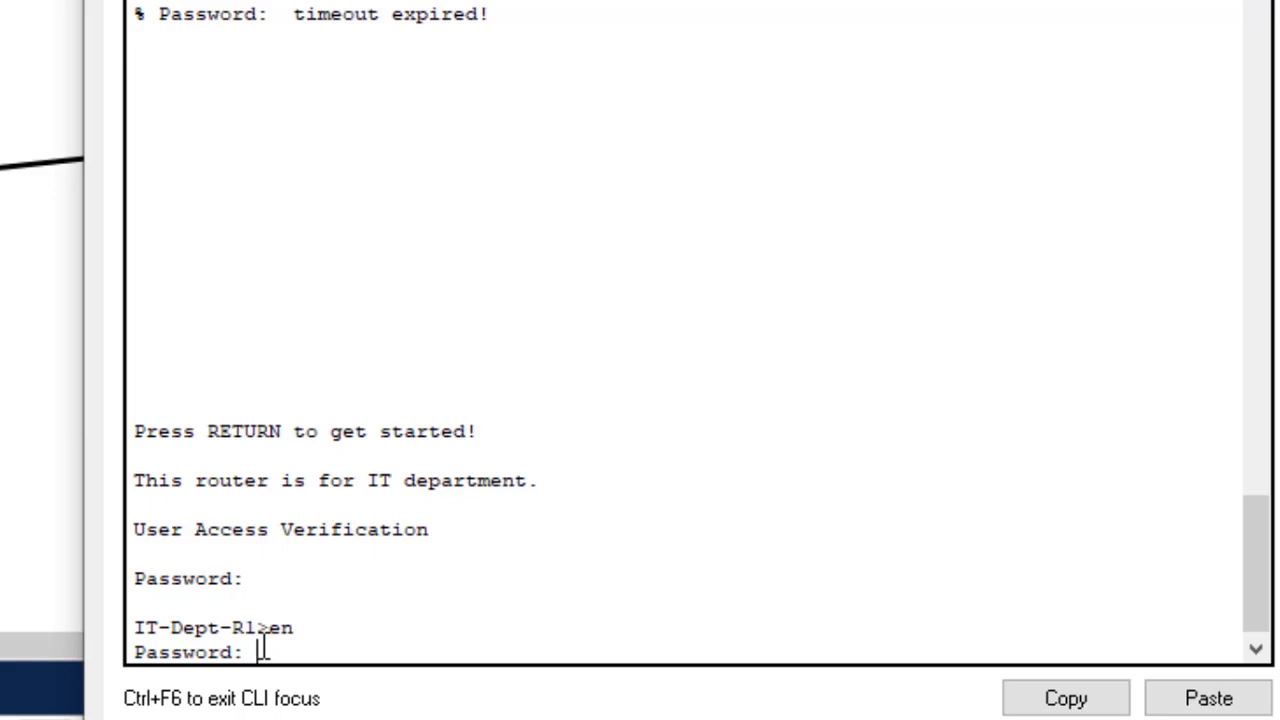
left_click_drag(262, 650, 128, 650)
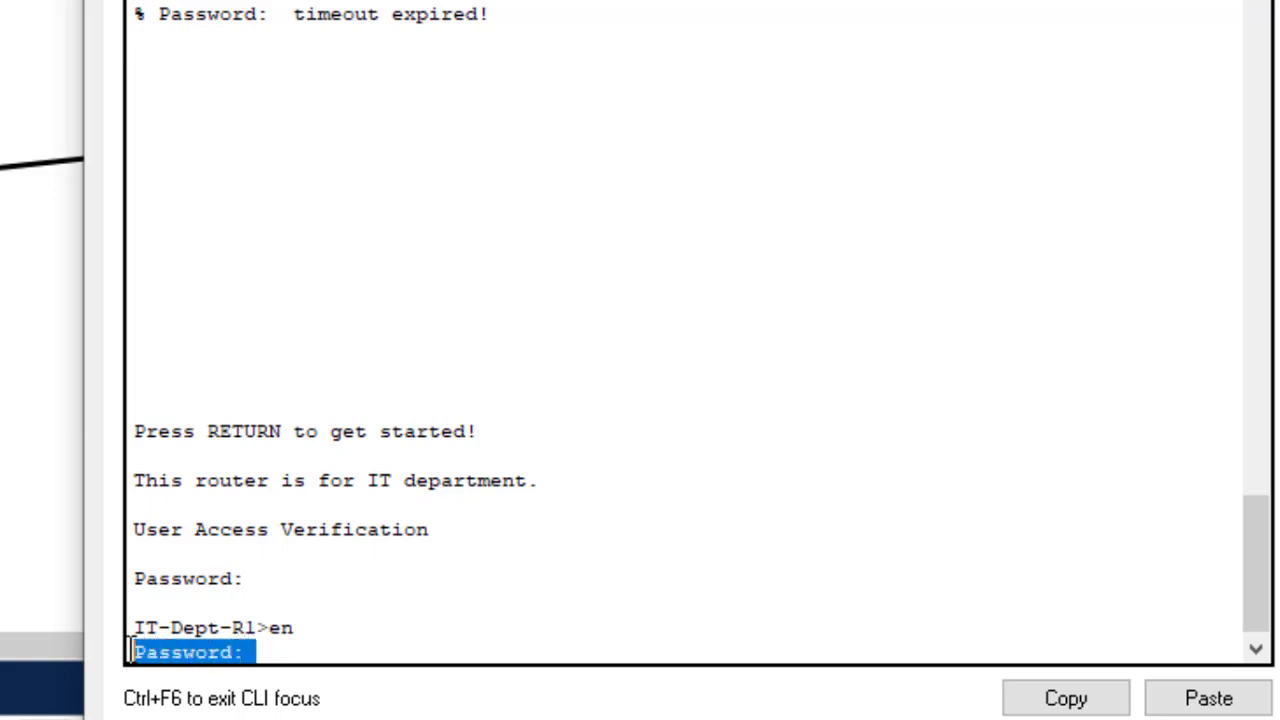
left_click(297, 650)
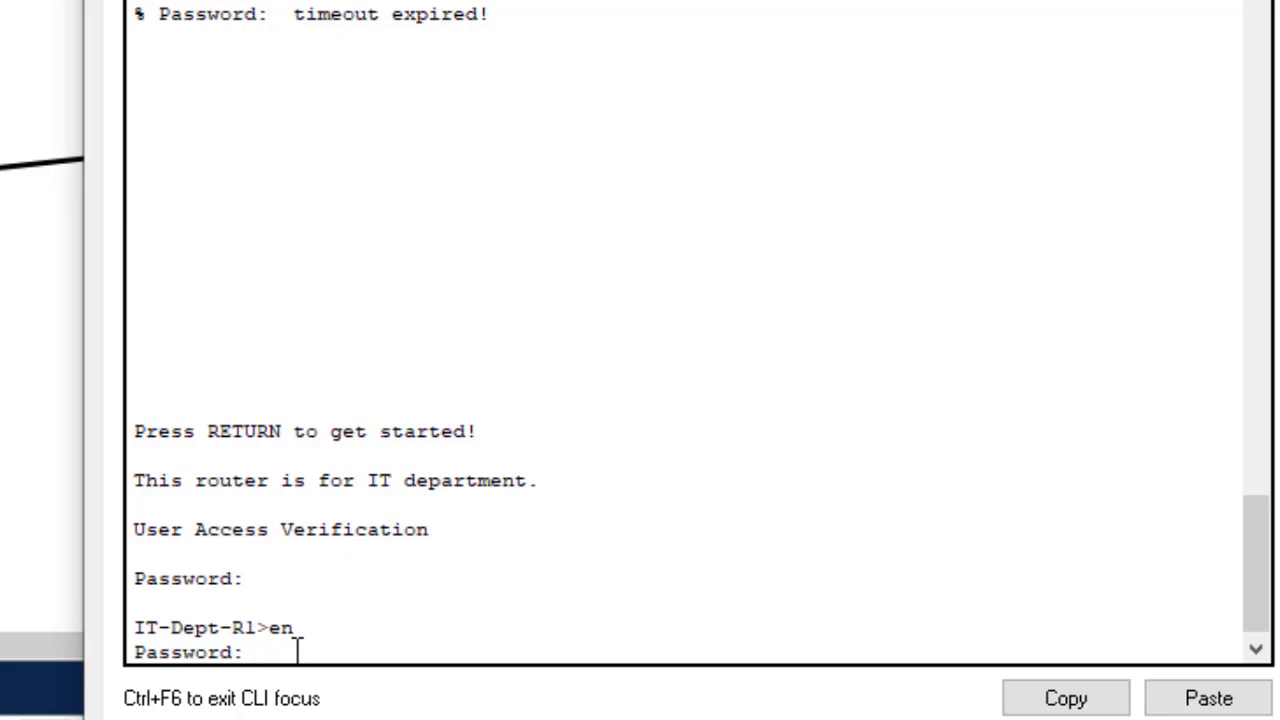
key("Return")
key("Return")
key("Return")
key("Return")
key("Return")
key("Return")
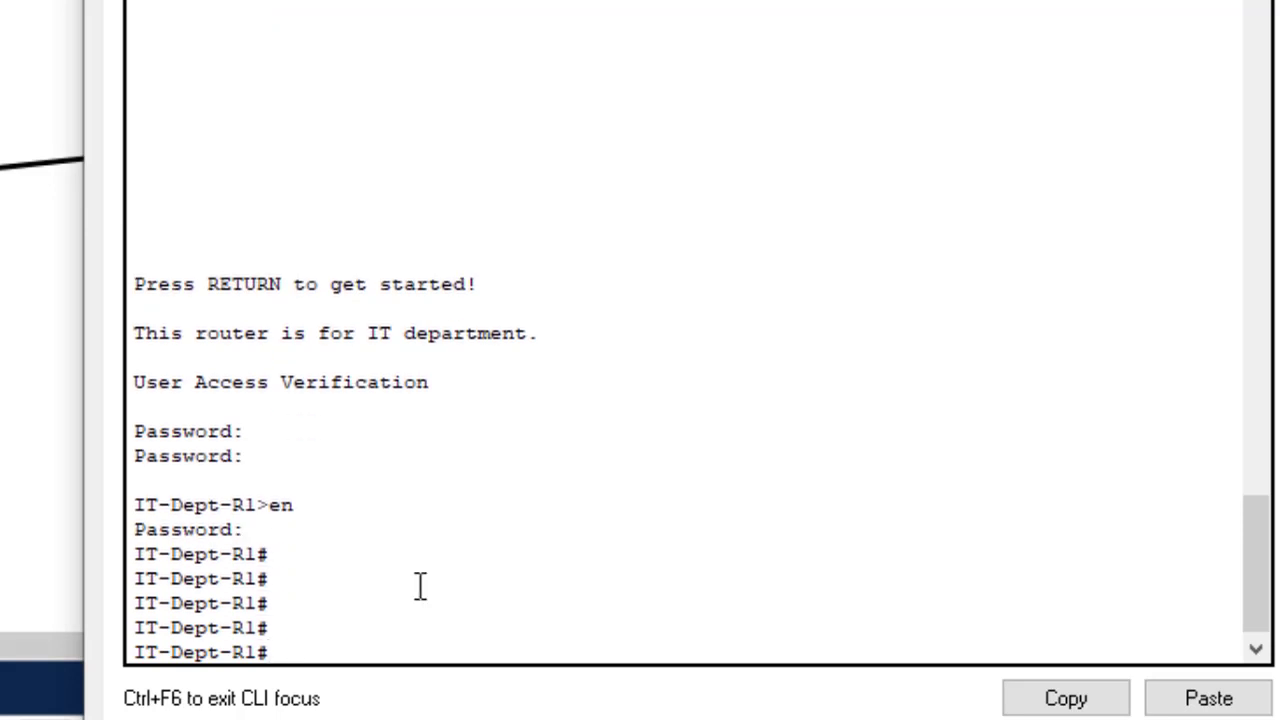
- Enter 'config t', run 'do sh start', and highlight the IT-Dept-R1 hostname and encrypted enable password
type("config t")
key("Return")
key("Return")
key("Return")
key("Return")
key("Return")
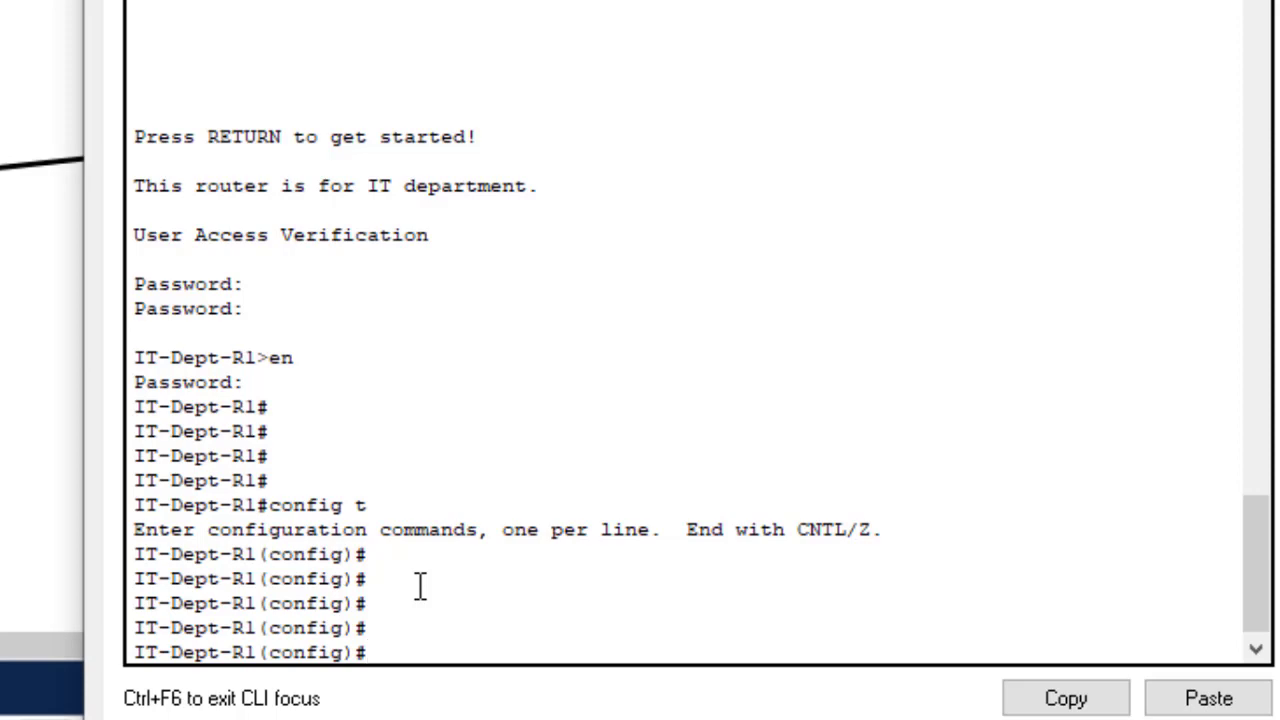
type("do sh start")
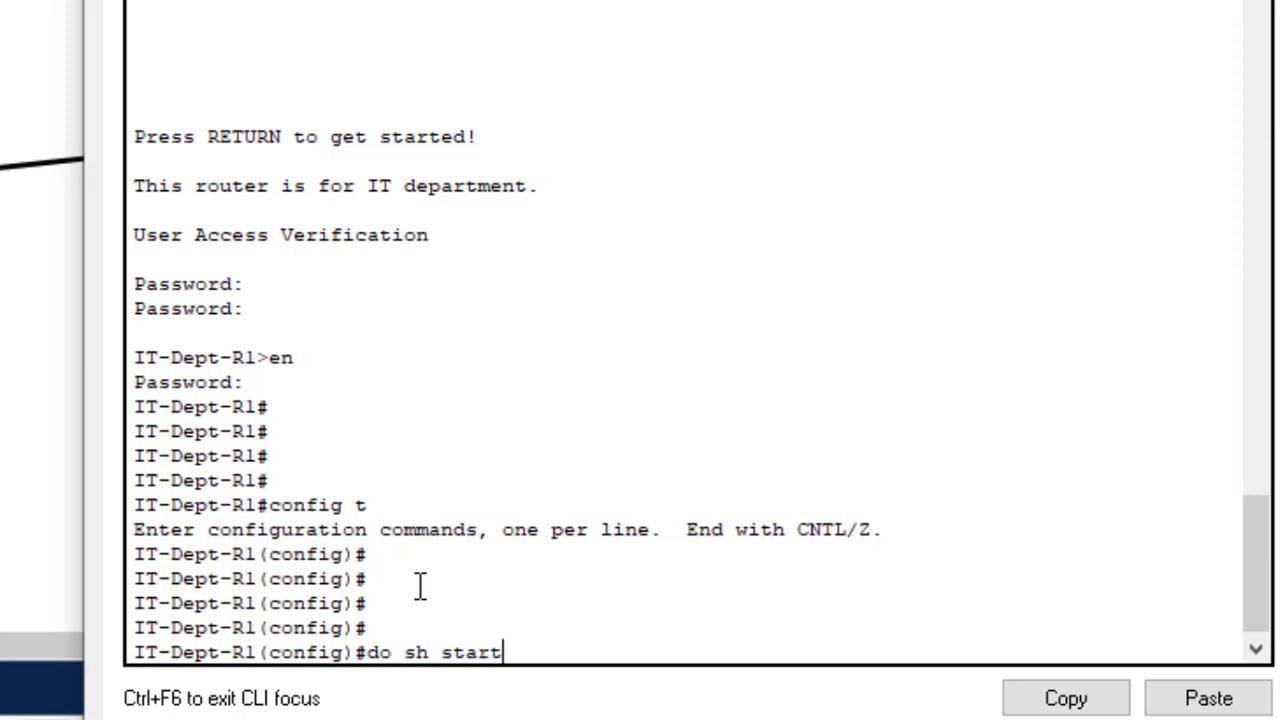
key("Return")
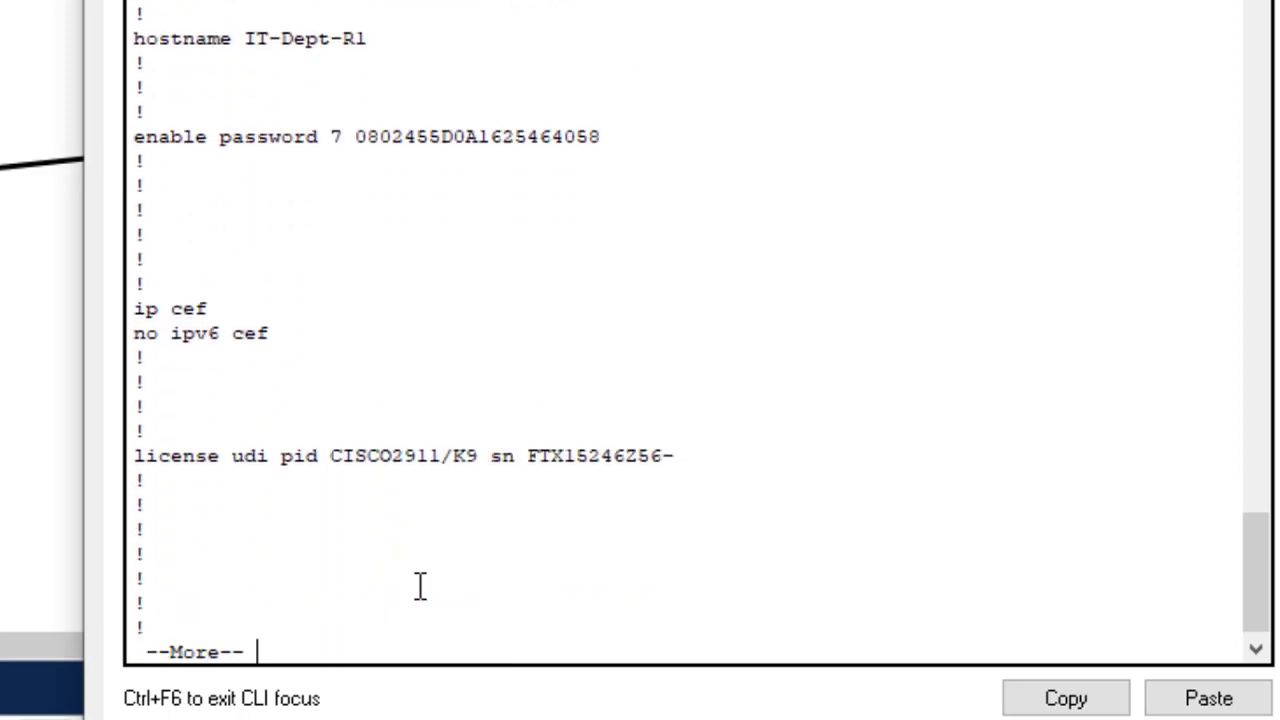
left_click_drag(314, 49, 246, 45)
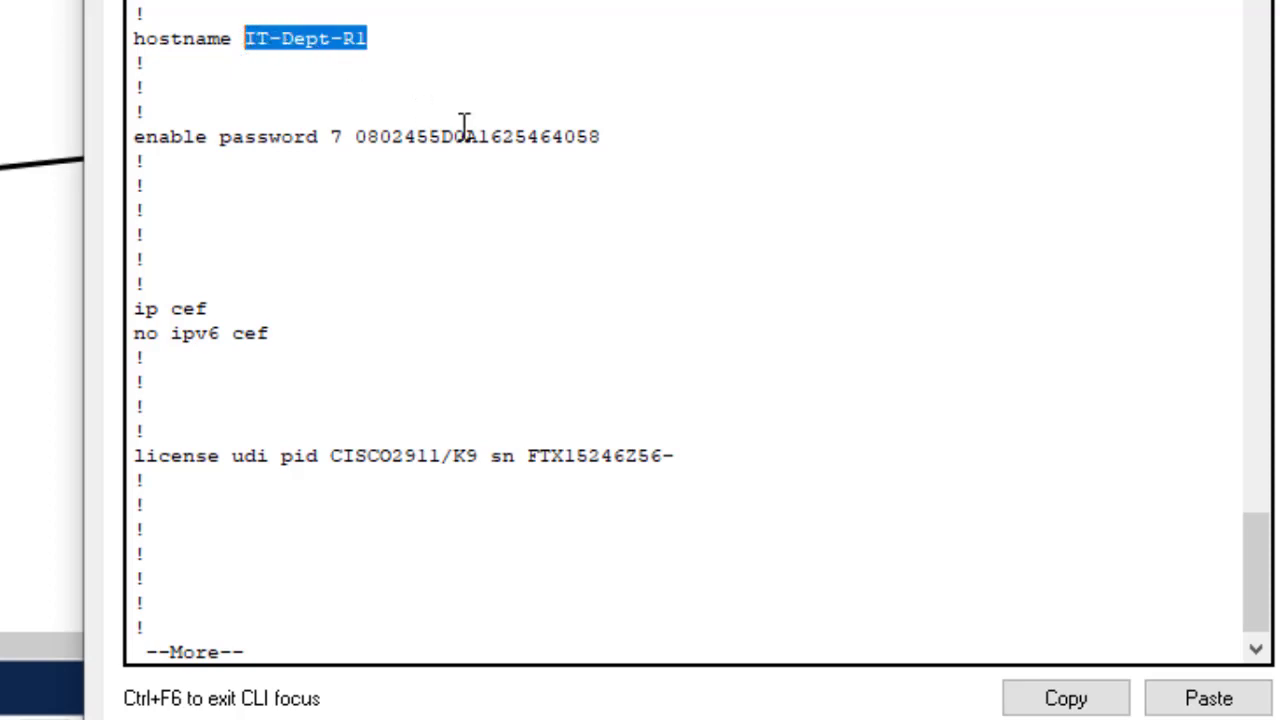
left_click_drag(620, 137, 212, 131)
left_click(700, 337)
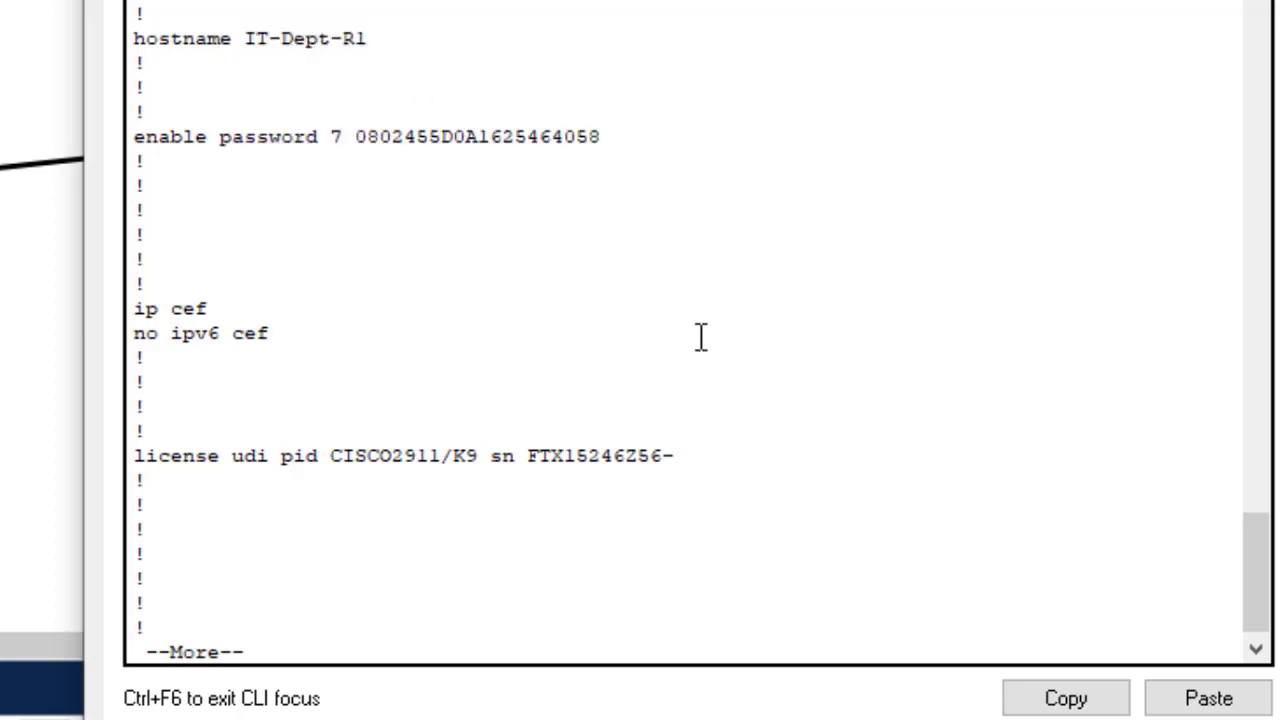
- Highlight no ip domain-lookup, banner motd and console/vty lines, then close the console for the slide
key("Return")
key("Return")
key("Return")
key("Return")
key("Return")
key("Return")
key("Return")
key("Return")
key("Return")
key("Return")
key("Return")
key("Return")
key("Return")
key("Return")
key("Return")
key("Return")
key("Return")
key("Return")
key("Return")
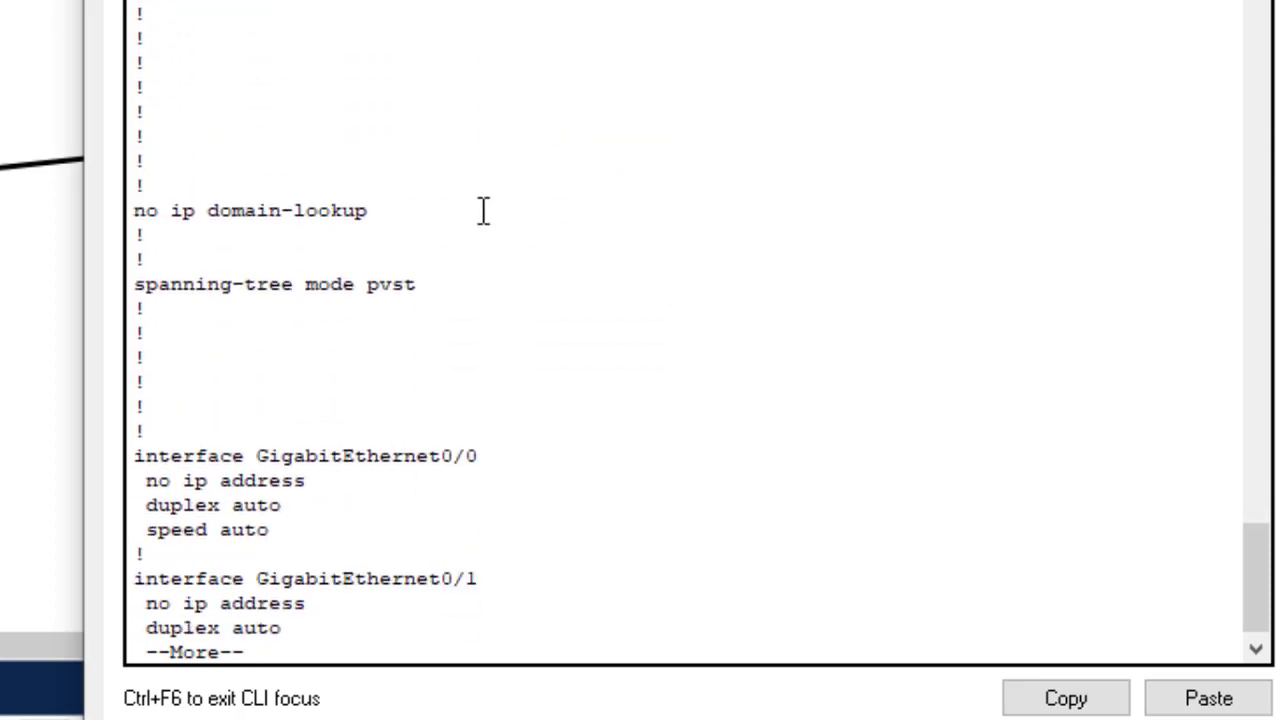
left_click_drag(392, 208, 9, 180)
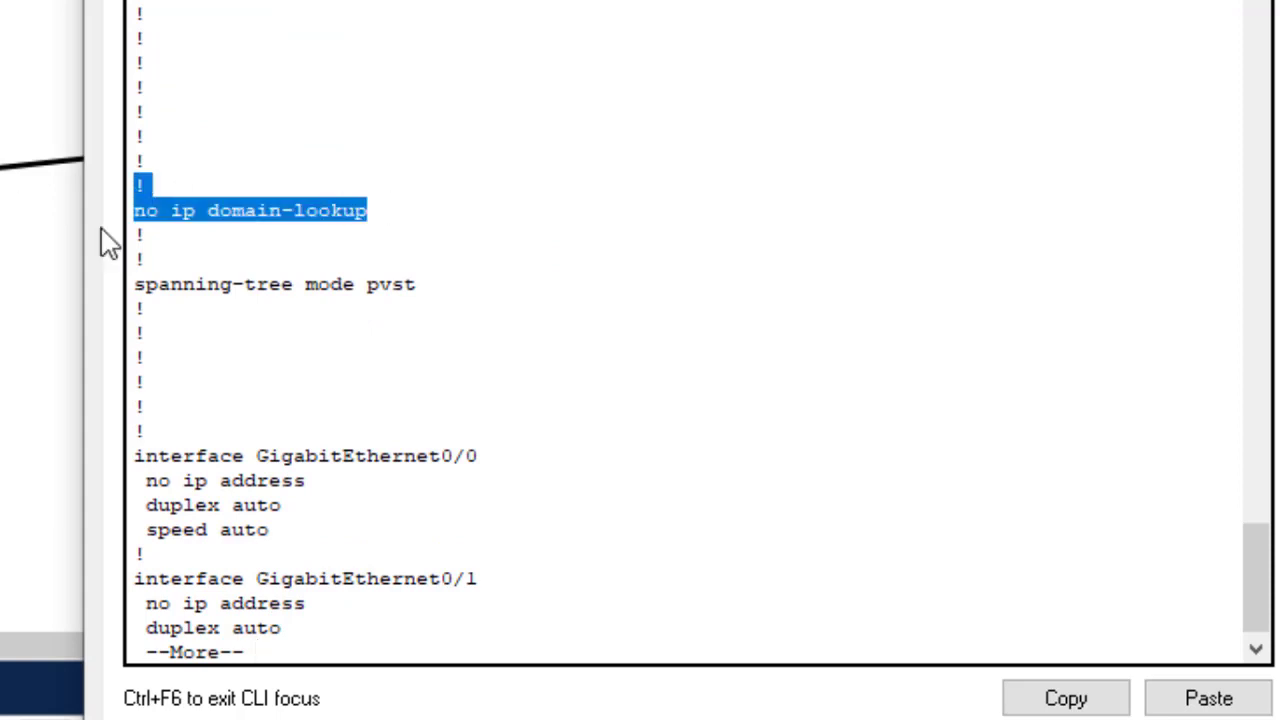
left_click(530, 263)
key("Return")
key("Return")
key("Return")
key("Return")
key("Return")
key("Return")
key("Return")
key("Return")
key("Return")
key("Return")
key("Return")
key("Return")
key("Return")
key("Return")
key("Return")
key("Return")
key("Return")
key("Return")
key("Return")
key("Return")
key("Return")
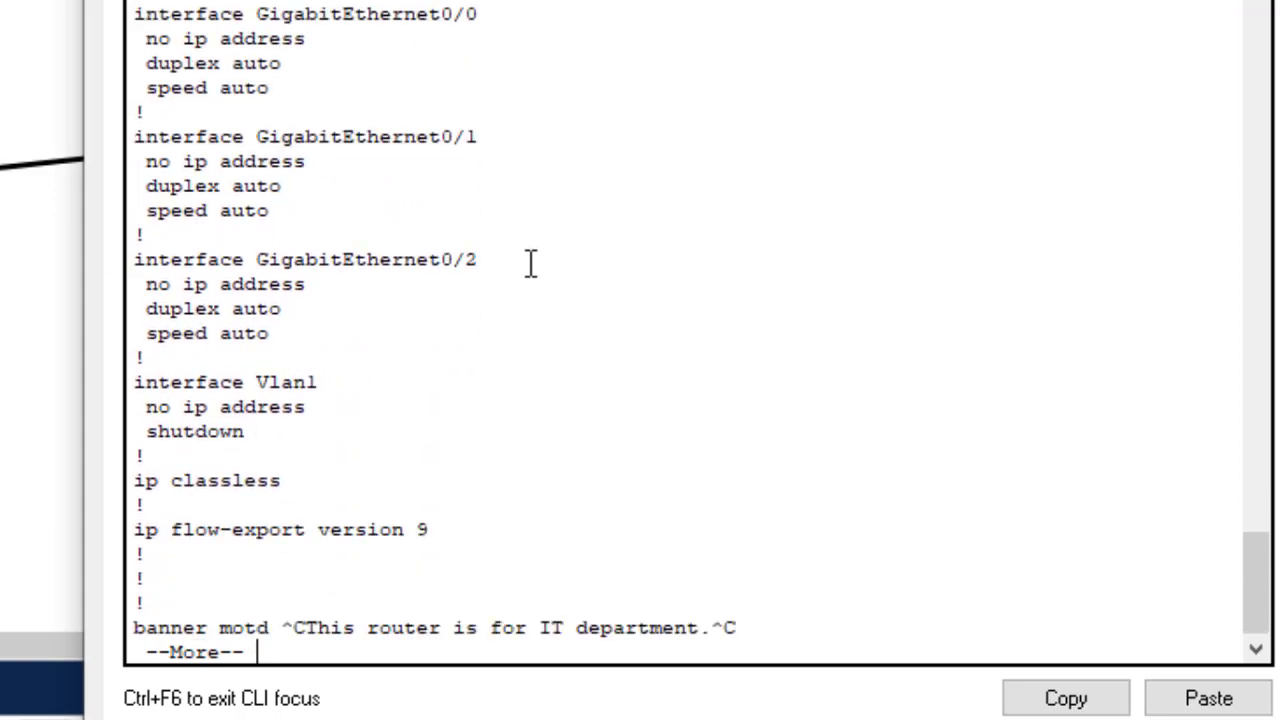
left_click_drag(786, 46, 105, 38)
left_click_drag(243, 478, 131, 188)
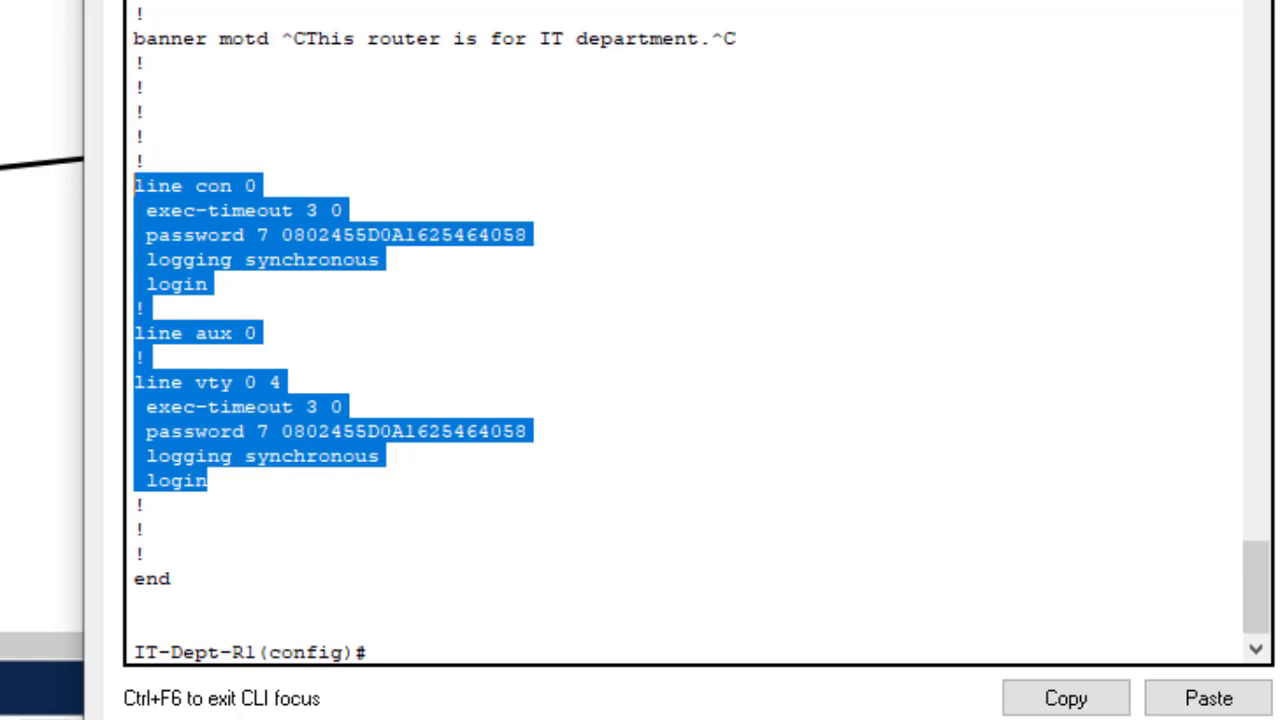
key("alt+F4")
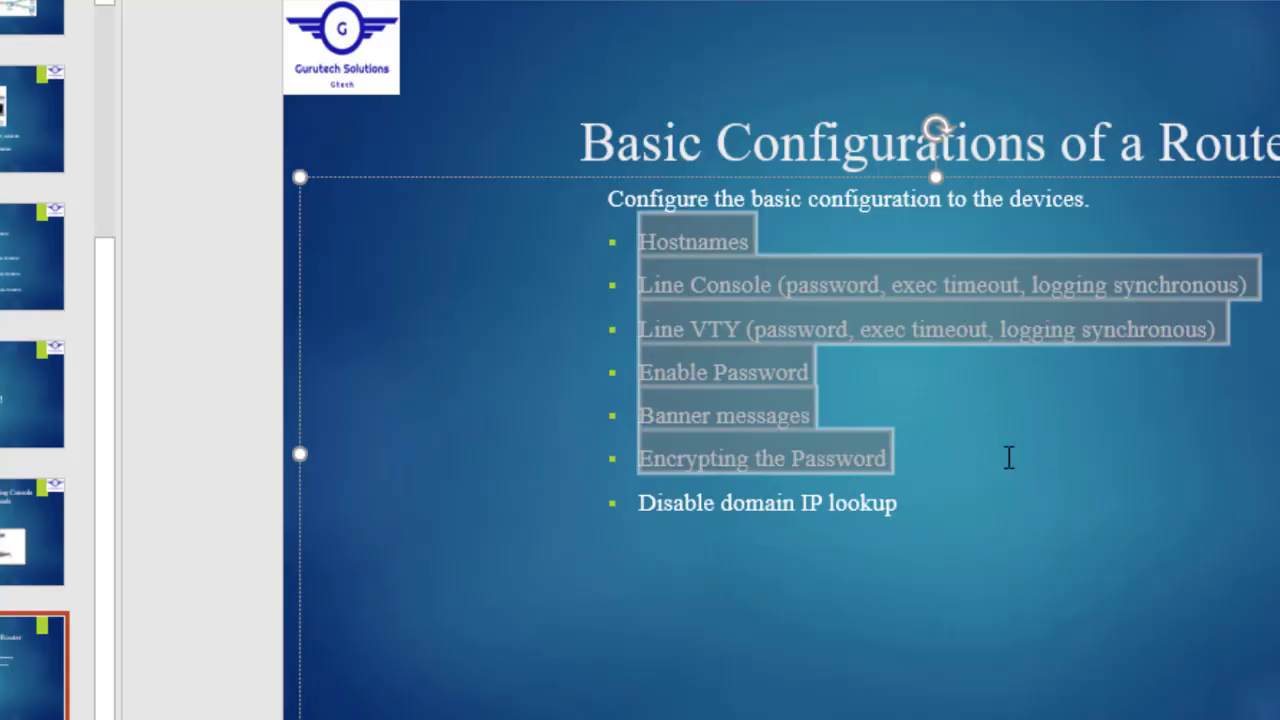
left_click(1008, 457)
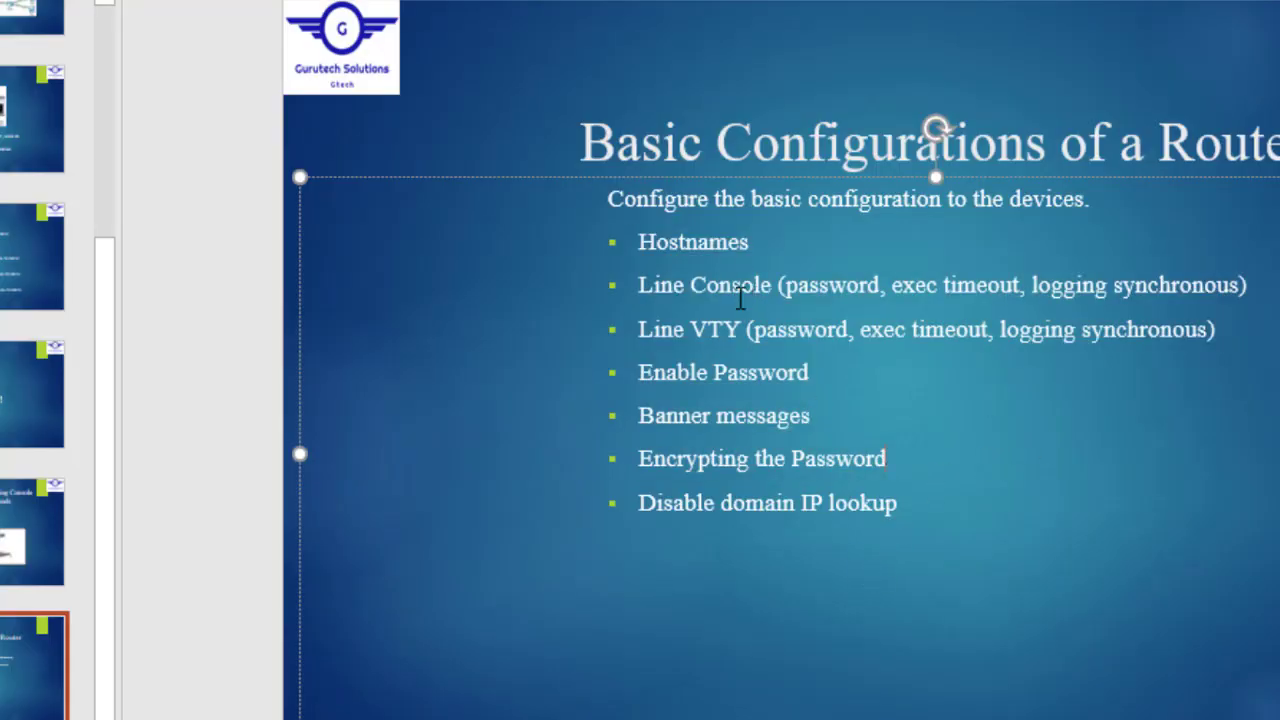